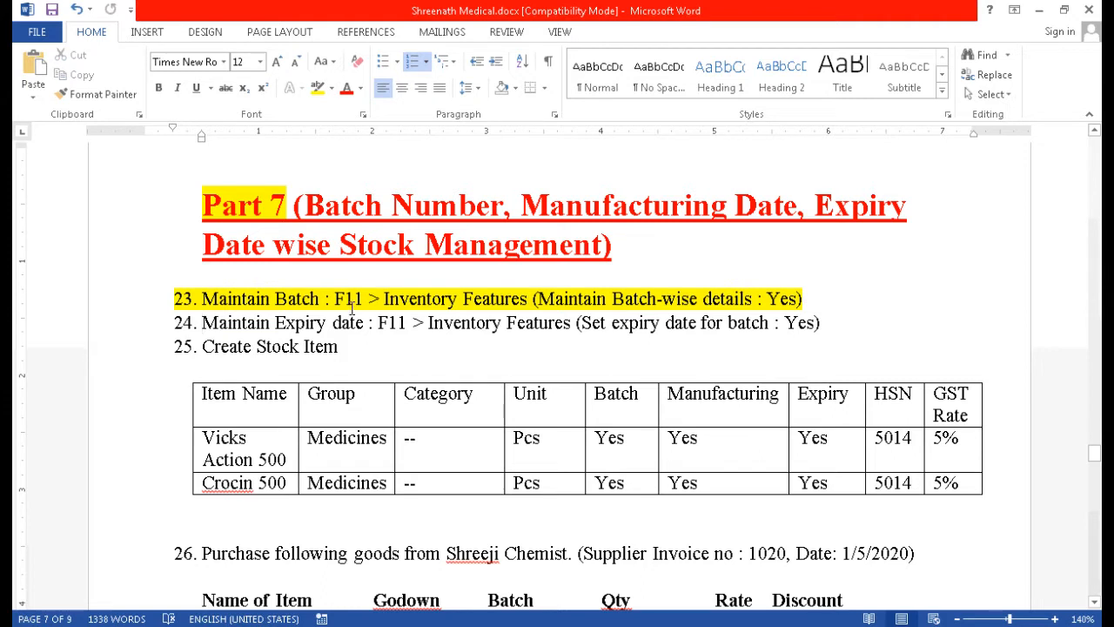
Select the batch-wise setting text in instruction 23, switch to Tally.ERP 9 and open Inventory Features at the batch expiry dates setting.
{"action": "double_click", "coordinate": [354, 298]}
{"action": "left_click_drag", "start_coordinate": [383, 298], "coordinate": [755, 299]}
{"action": "key", "text": "alt+Tab"}
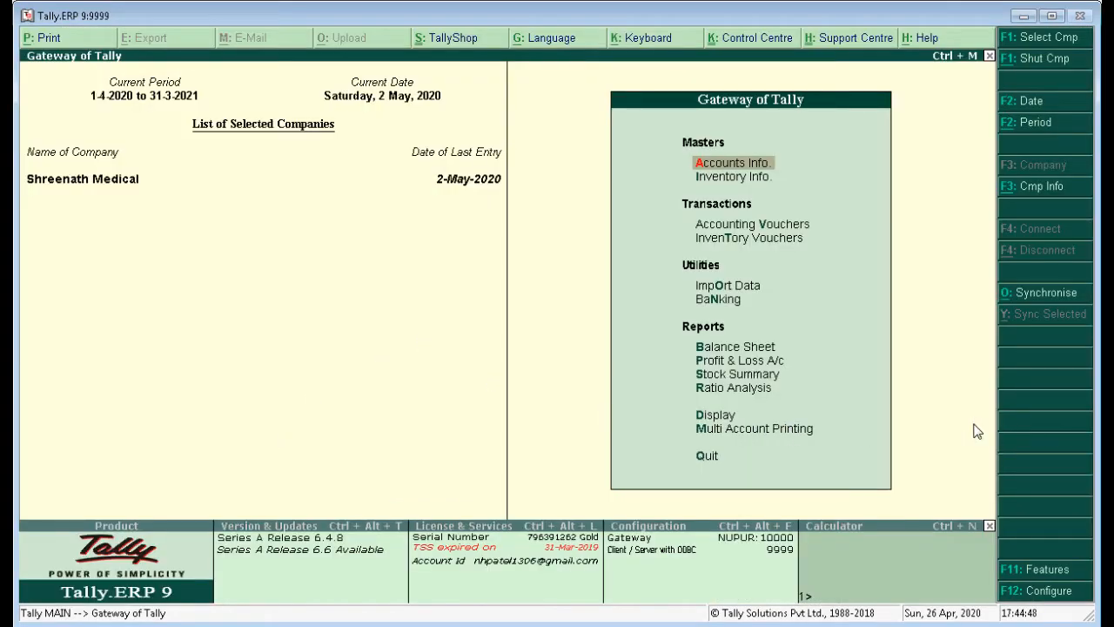
{"action": "left_click", "coordinate": [1022, 569]}
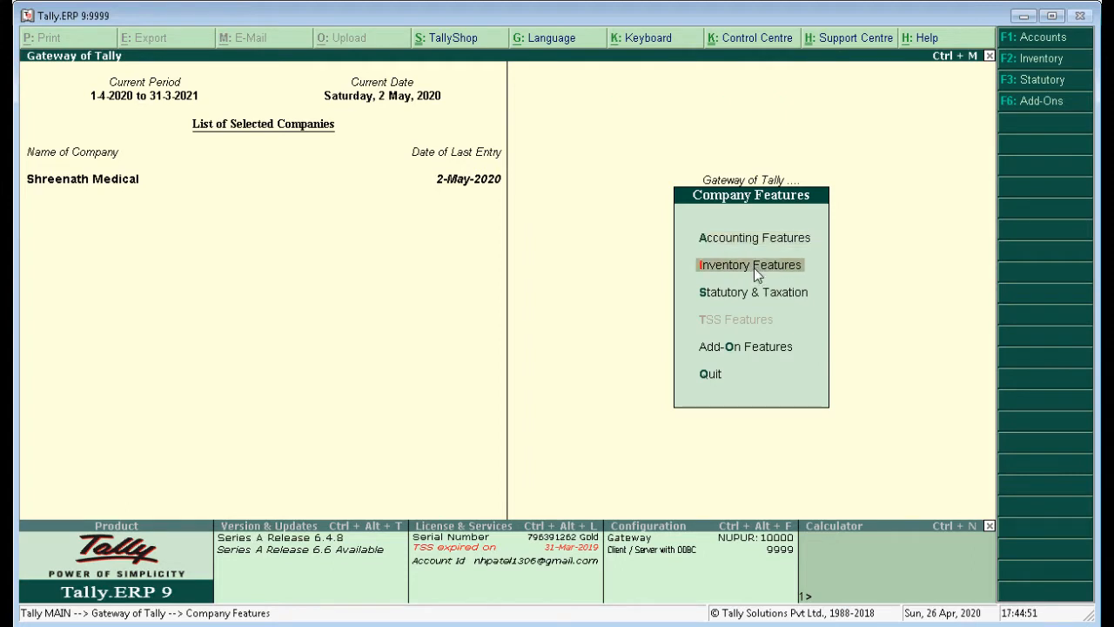
{"action": "left_click", "coordinate": [754, 267]}
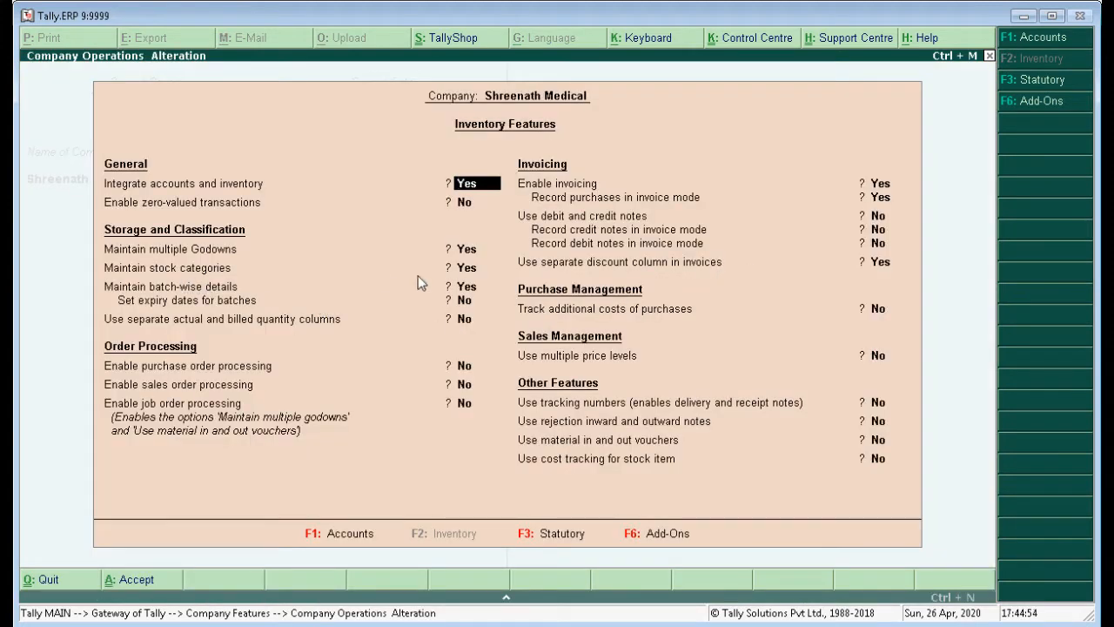
{"action": "left_click", "coordinate": [470, 299]}
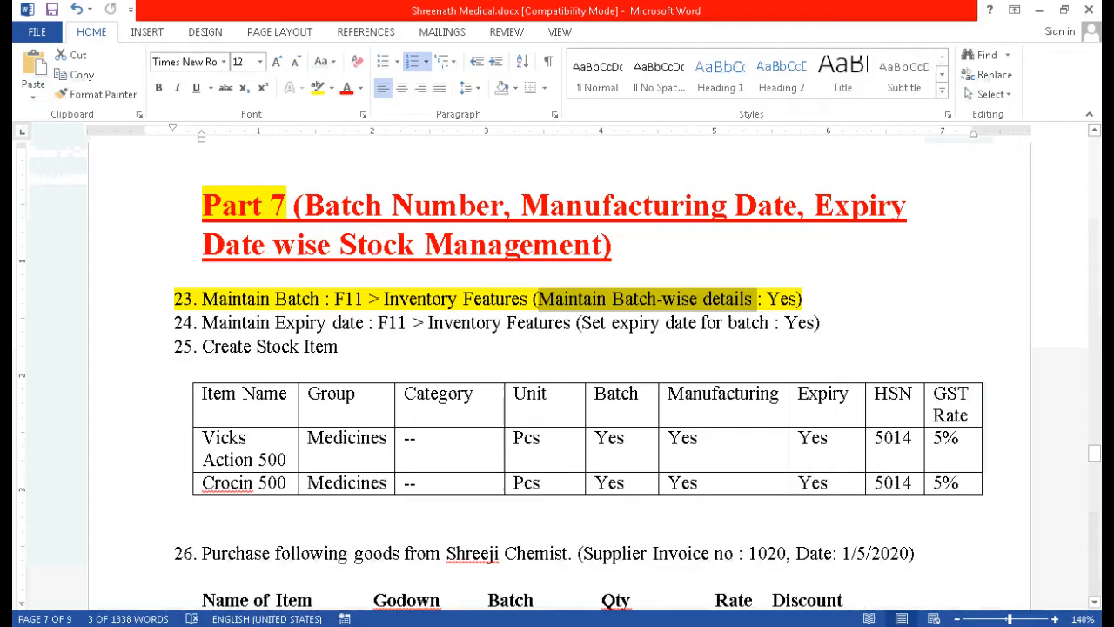
Switch to the Word document and highlight instruction 24, Maintain Expiry date, in yellow.
{"action": "key", "text": "alt+Tab"}
{"action": "left_click_drag", "start_coordinate": [203, 324], "coordinate": [829, 319]}
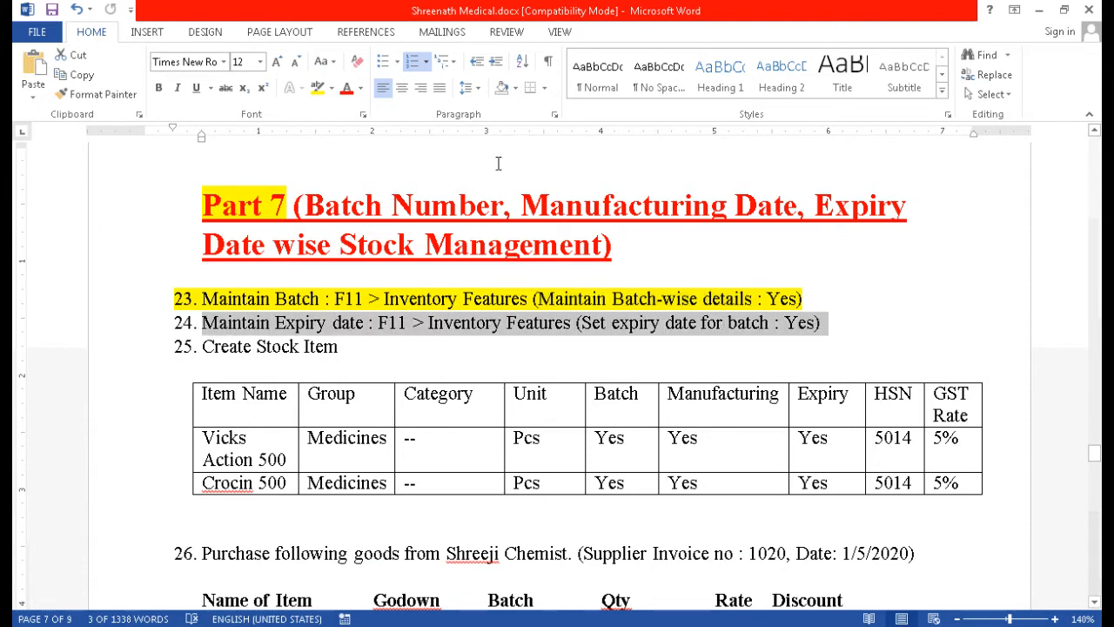
{"action": "left_click", "coordinate": [318, 87]}
{"action": "key", "text": "Right"}
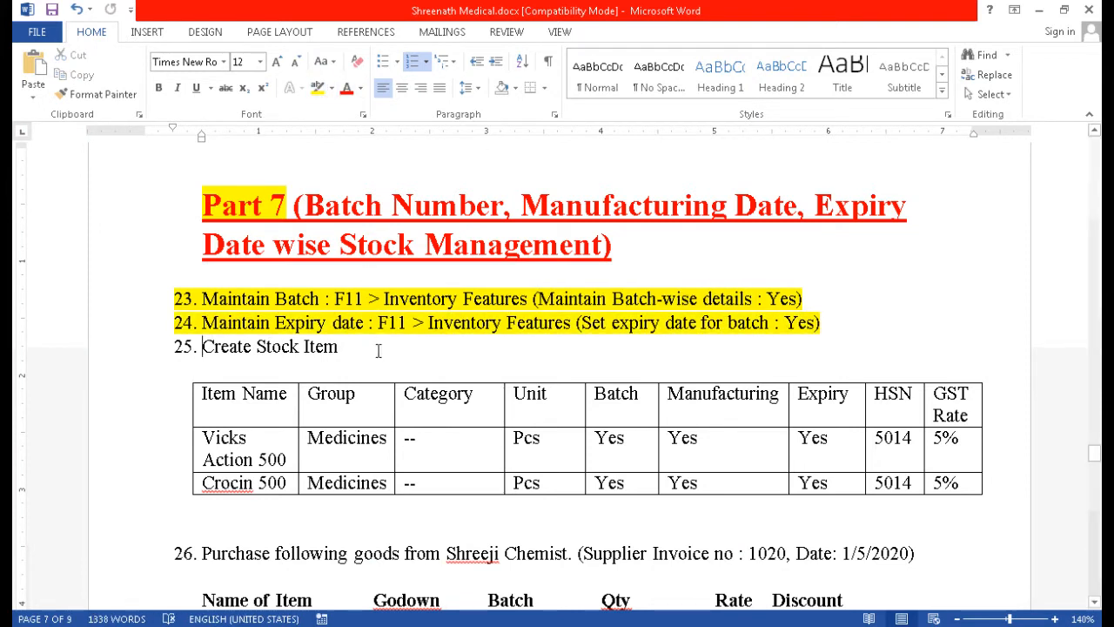
Switch to Tally.ERP 9, set expiry dates for batches to Yes and save the inventory features.
{"action": "key", "text": "alt+Tab"}
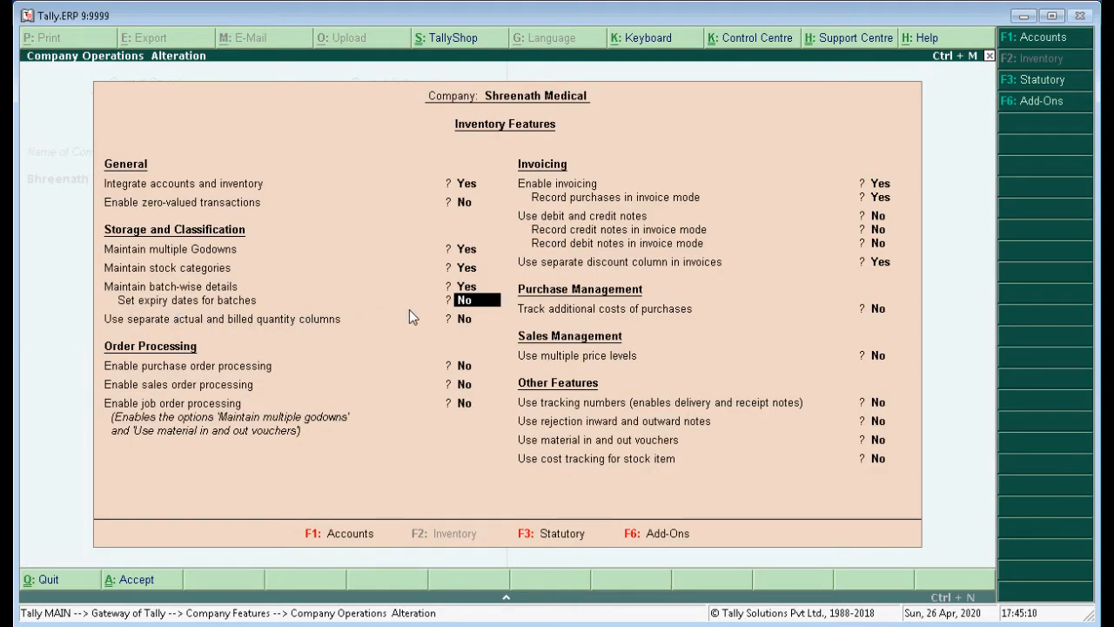
{"action": "key", "text": "y"}
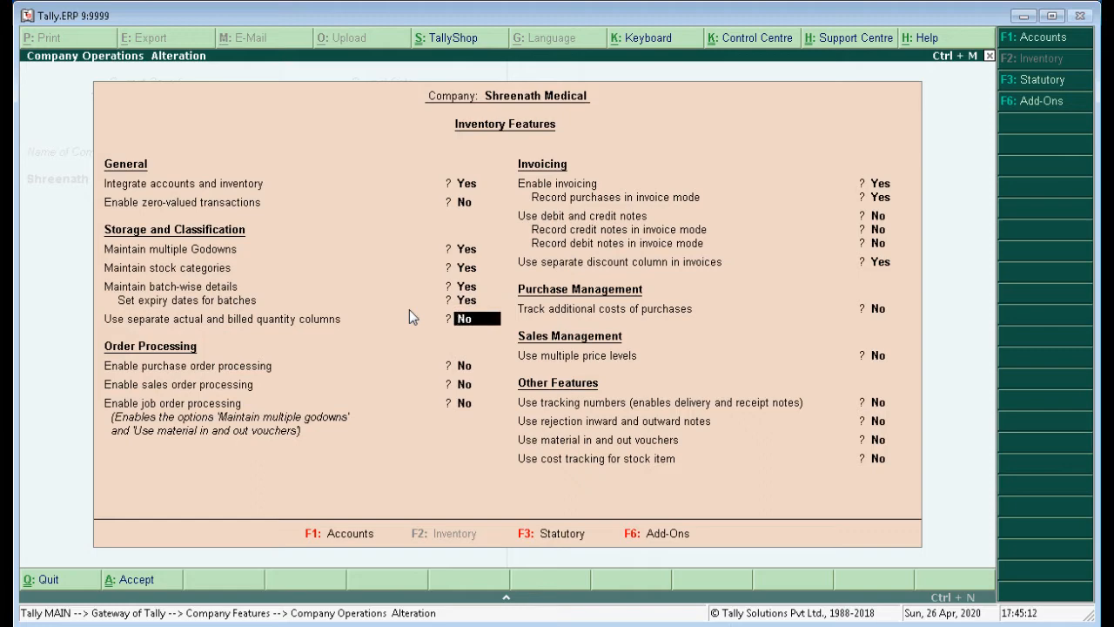
{"action": "key", "text": "ctrl+a"}
{"action": "key", "text": "Escape"}
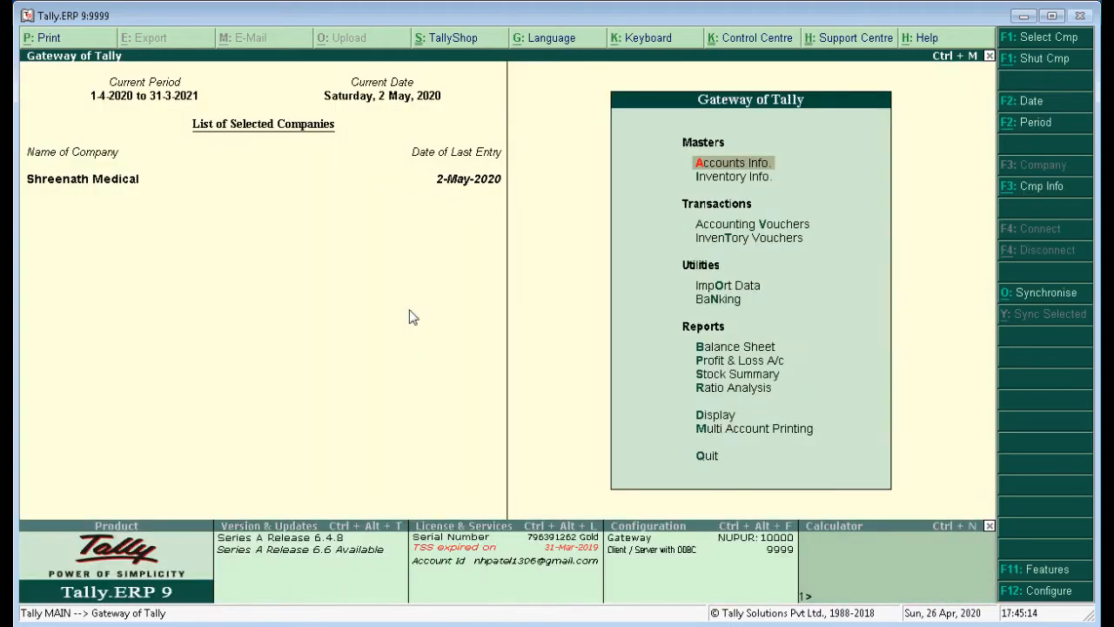
Check the stock item table in Word, then open the creation form for a single stock item in Tally.ERP 9.
{"action": "key", "text": "alt+Tab"}
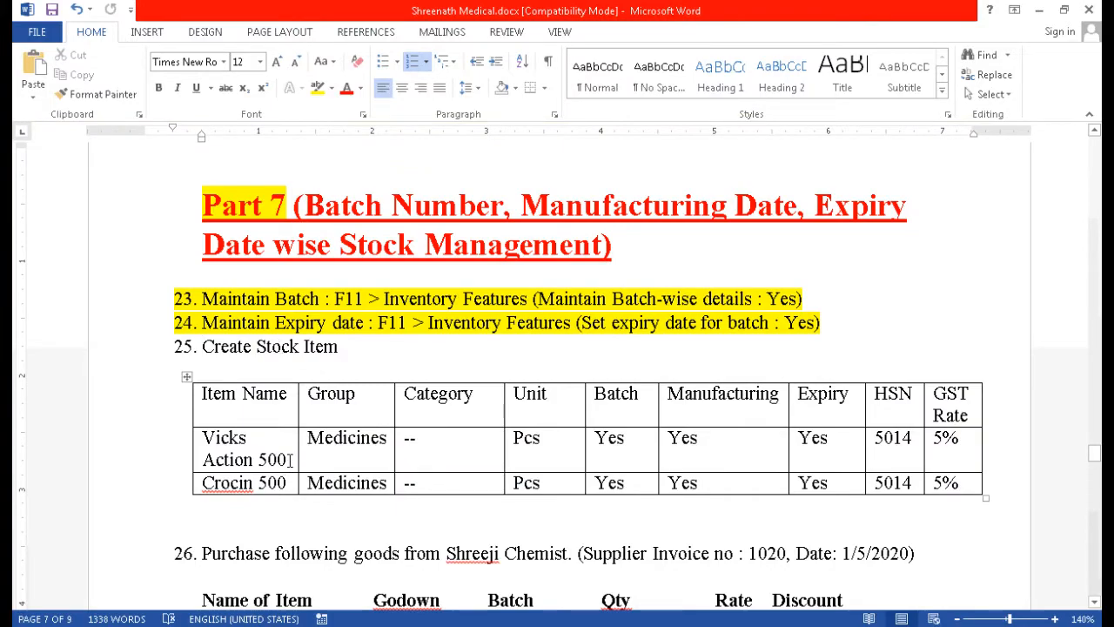
{"action": "key", "text": "alt+Tab"}
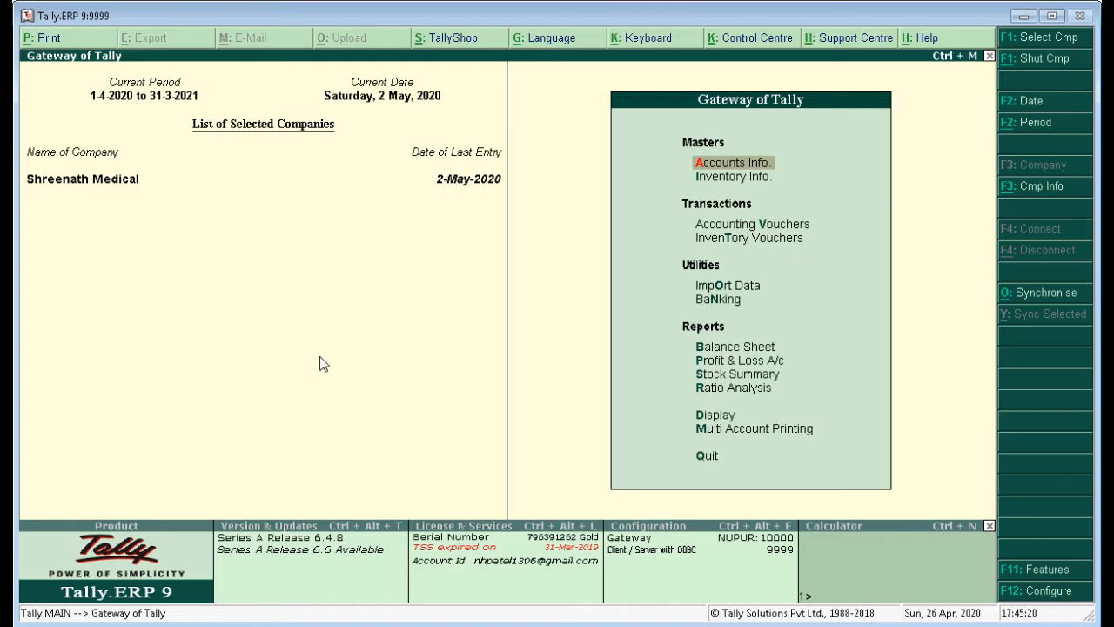
{"action": "key", "text": "Down"}
{"action": "key", "text": "Return"}
{"action": "key", "text": "Down"}
{"action": "key", "text": "Down"}
{"action": "key", "text": "Return"}
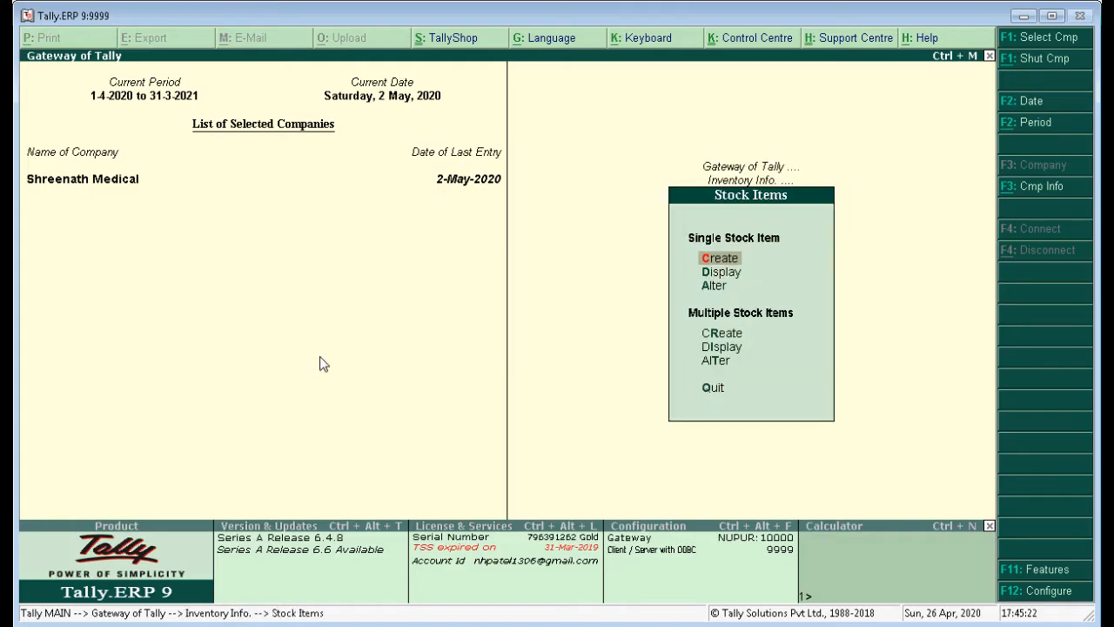
{"action": "key", "text": "Return"}
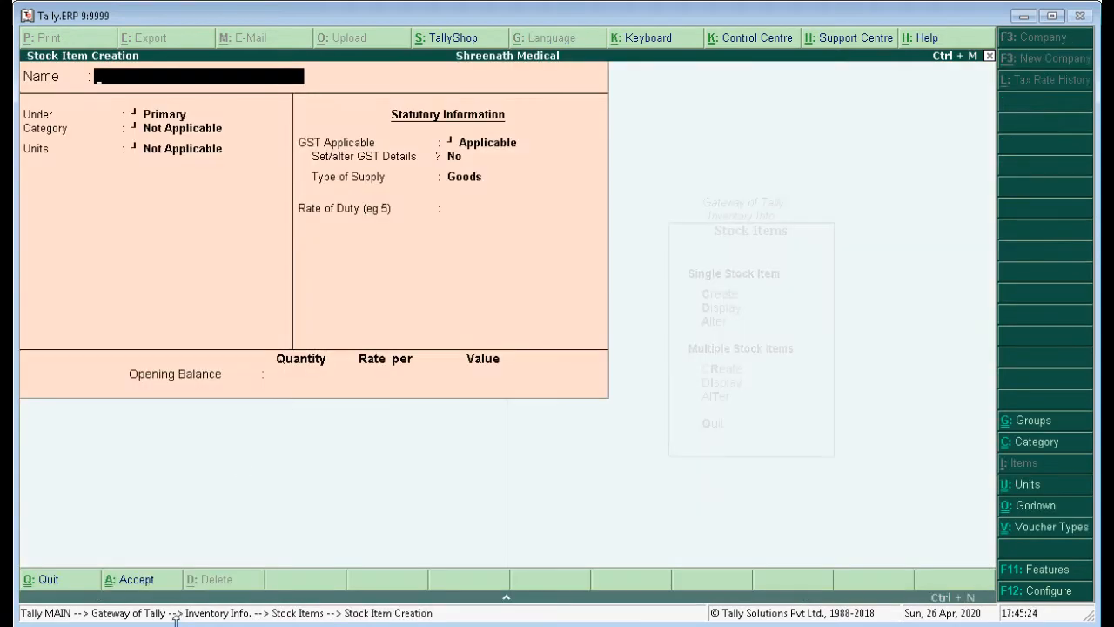
Copy the item name Vicks Action 500 from the Word table into the new stock item's name in Tally.ERP 9.
{"action": "key", "text": "alt+Tab"}
{"action": "left_click_drag", "start_coordinate": [292, 459], "coordinate": [203, 435]}
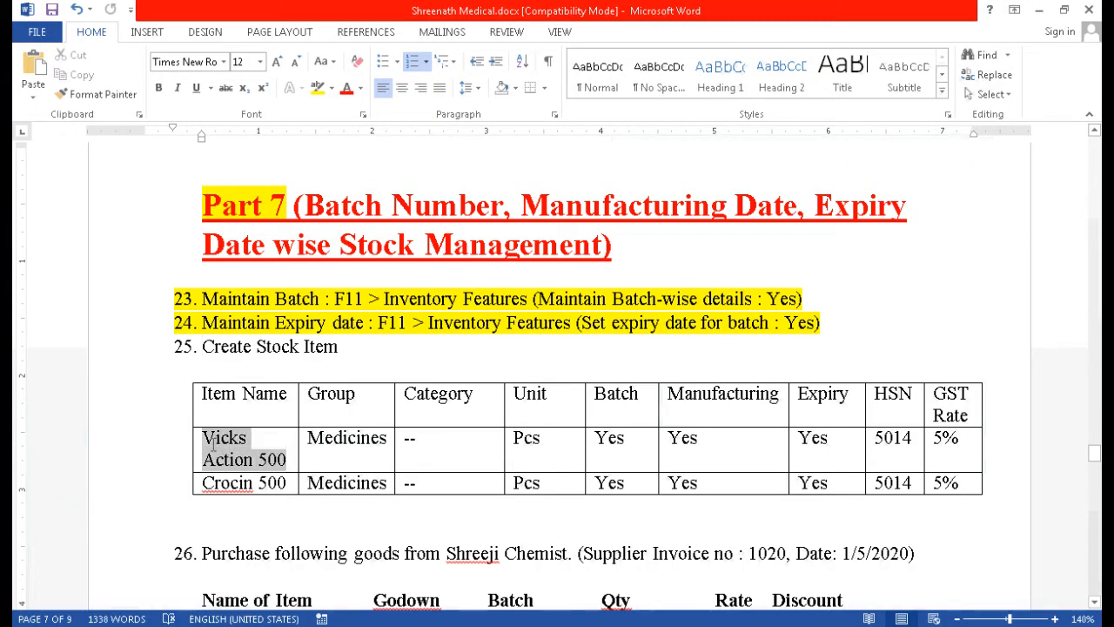
{"action": "key", "text": "ctrl+c"}
{"action": "key", "text": "alt+Tab"}
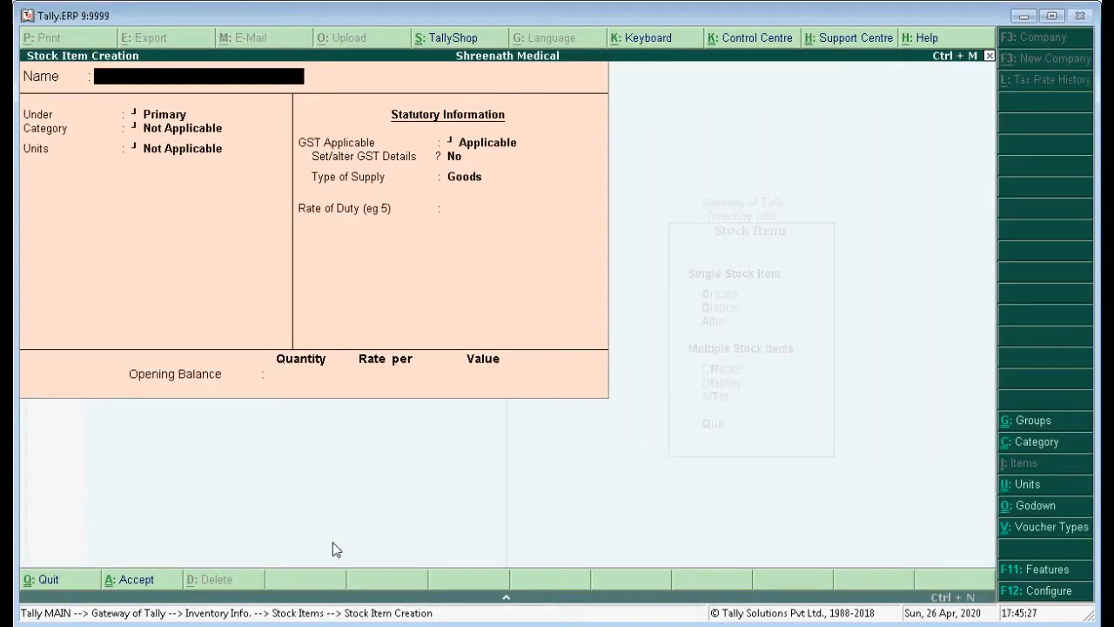
{"action": "key", "text": "ctrl+alt+v"}
{"action": "key", "text": "Return"}
Copy the group from the Word table and place the Tally.ERP 9 stock item under Medicines.
{"action": "key", "text": "alt+Tab"}
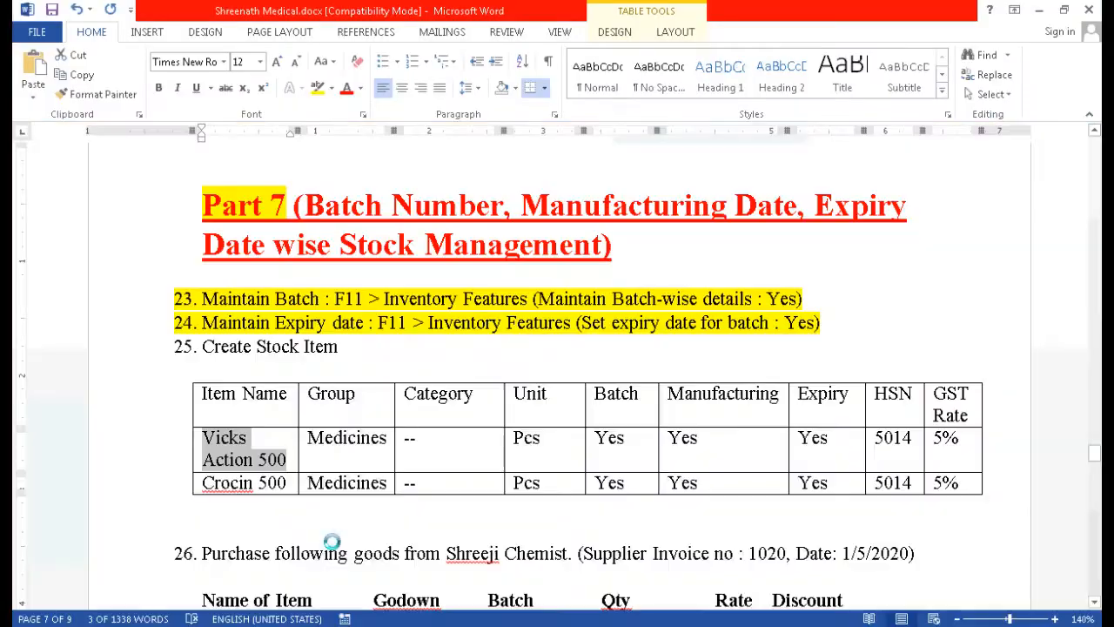
{"action": "double_click", "coordinate": [383, 443]}
{"action": "key", "text": "ctrl+c"}
{"action": "key", "text": "alt+Tab"}
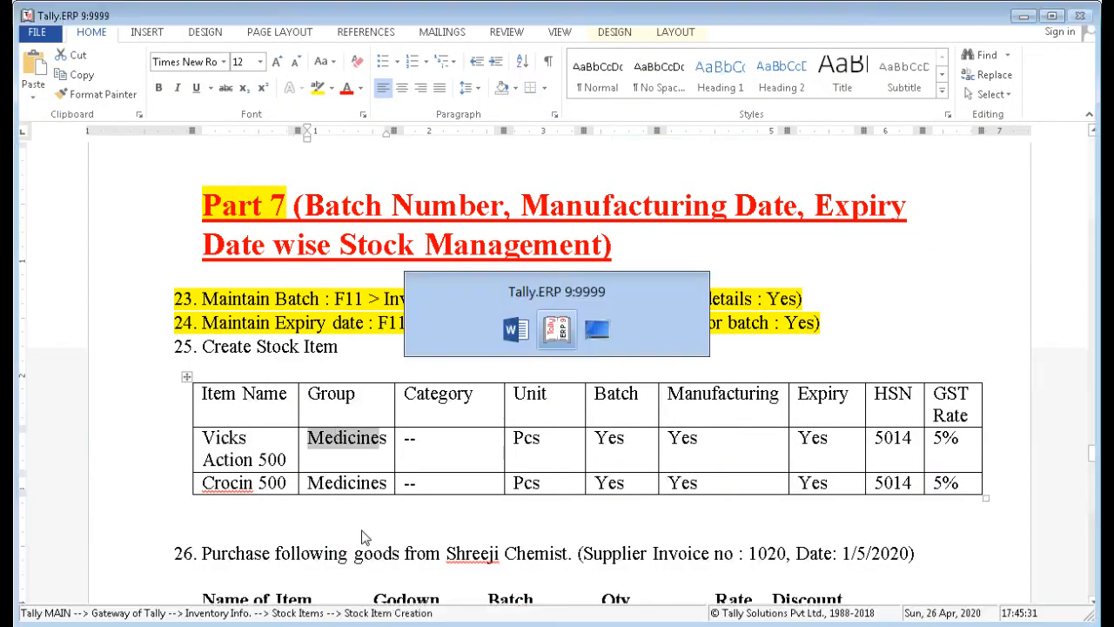
{"action": "key", "text": "Down"}
{"action": "key", "text": "Down"}
{"action": "key", "text": "Down"}
{"action": "key", "text": "Up"}
{"action": "key", "text": "Return"}
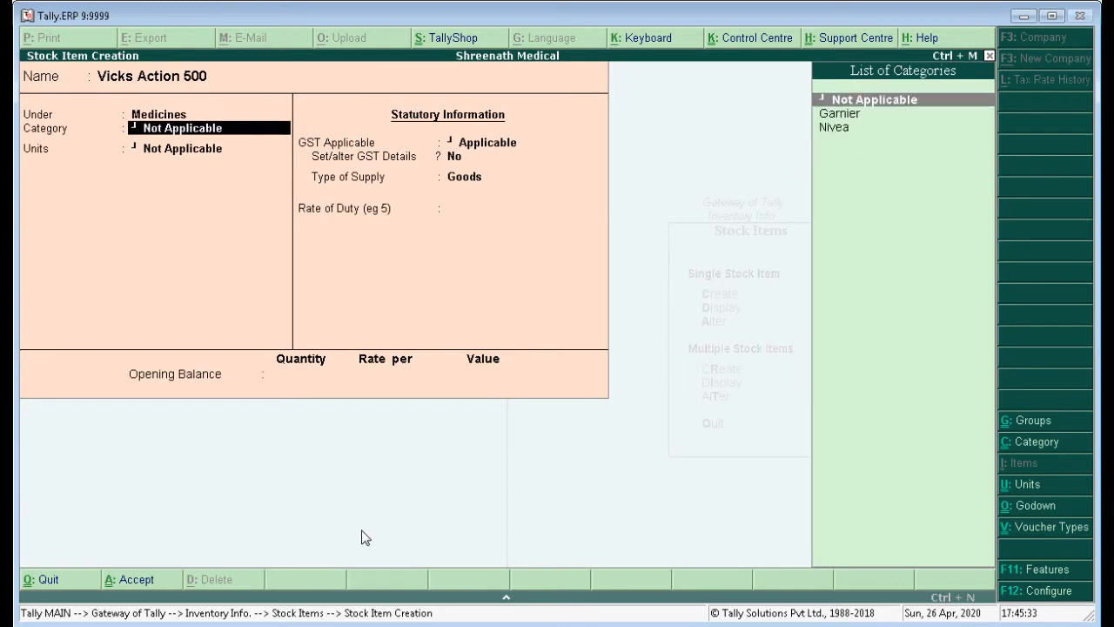
Check the category and unit in Word, then keep the item's category and alternate units Not Applicable and set its units to pcs.
{"action": "key", "text": "alt+Tab"}
{"action": "left_click", "coordinate": [431, 454]}
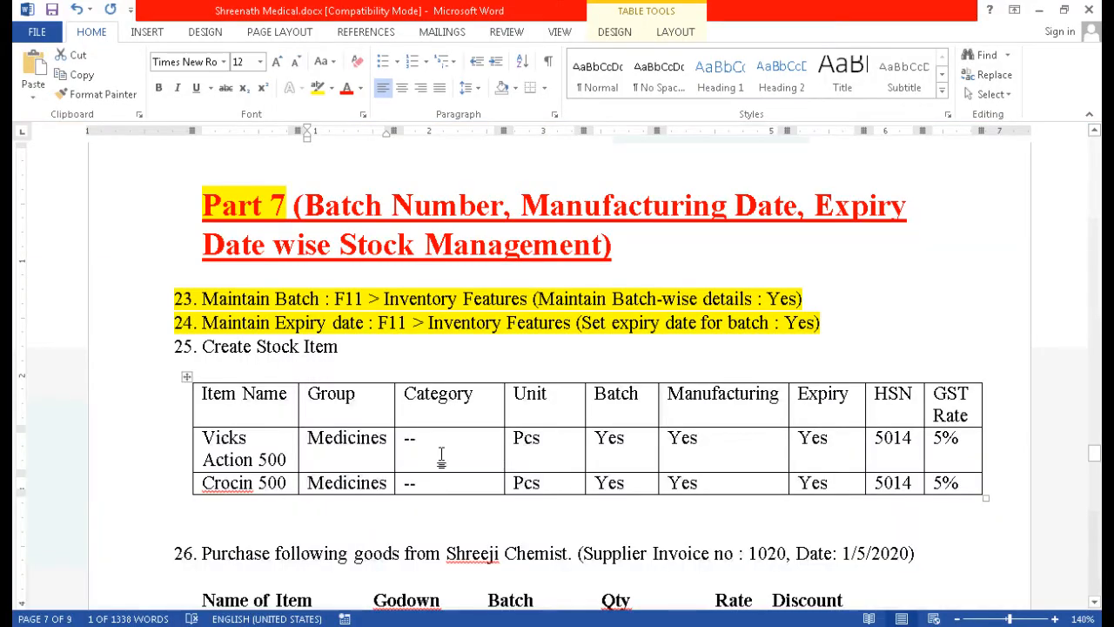
{"action": "left_click", "coordinate": [546, 448]}
{"action": "key", "text": "alt+Tab"}
{"action": "key", "text": "Return"}
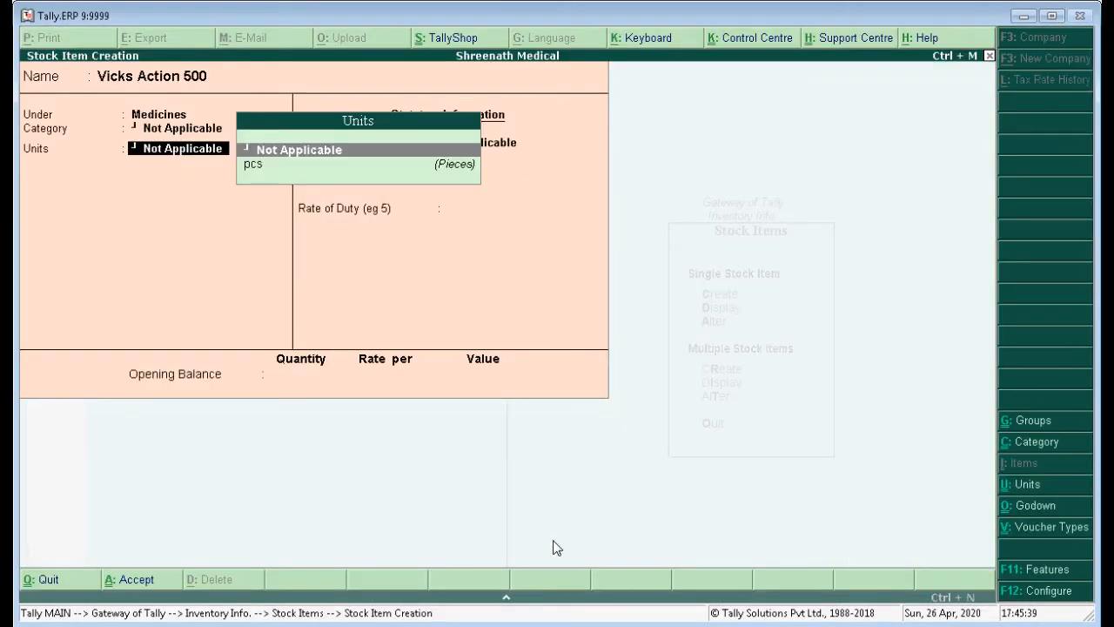
{"action": "key", "text": "Down"}
{"action": "key", "text": "Return"}
{"action": "key", "text": "Return"}
Following the Word table, set the item's batch maintenance, manufacturing date tracking and expiry dates to Yes in Tally.ERP 9.
{"action": "key", "text": "alt+Tab"}
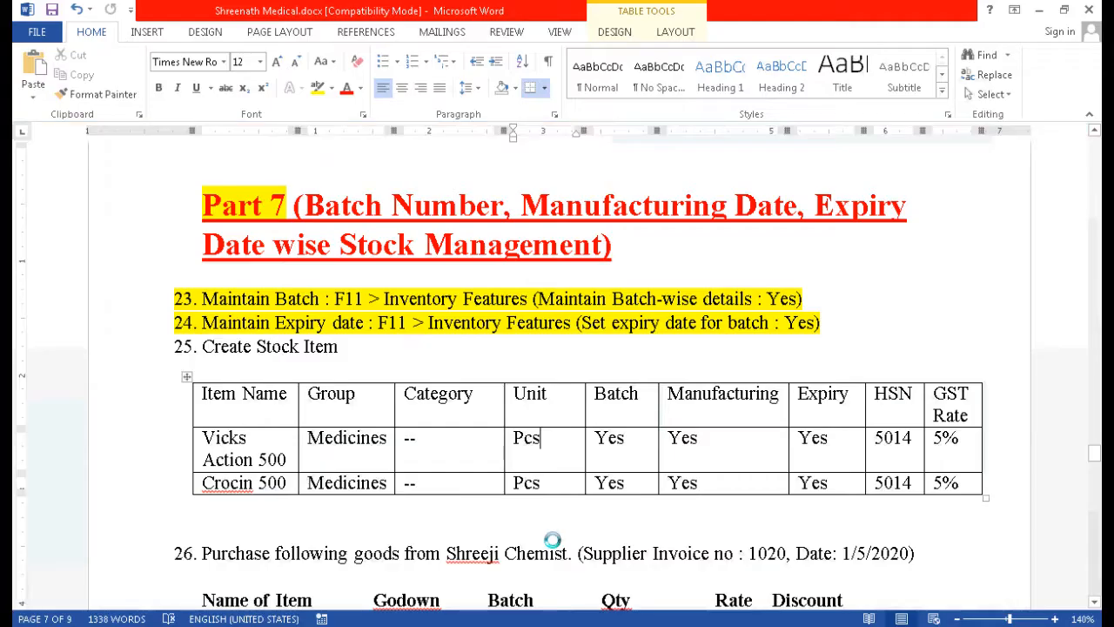
{"action": "left_click", "coordinate": [604, 438]}
{"action": "key", "text": "alt+Tab"}
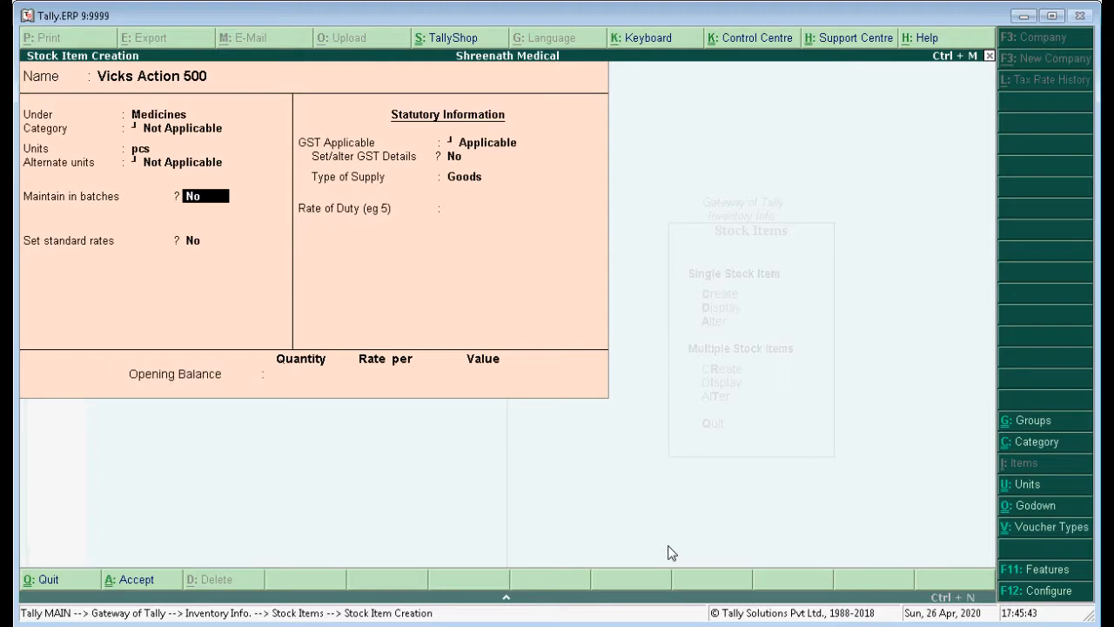
{"action": "key", "text": "y"}
{"action": "key", "text": "alt+Tab"}
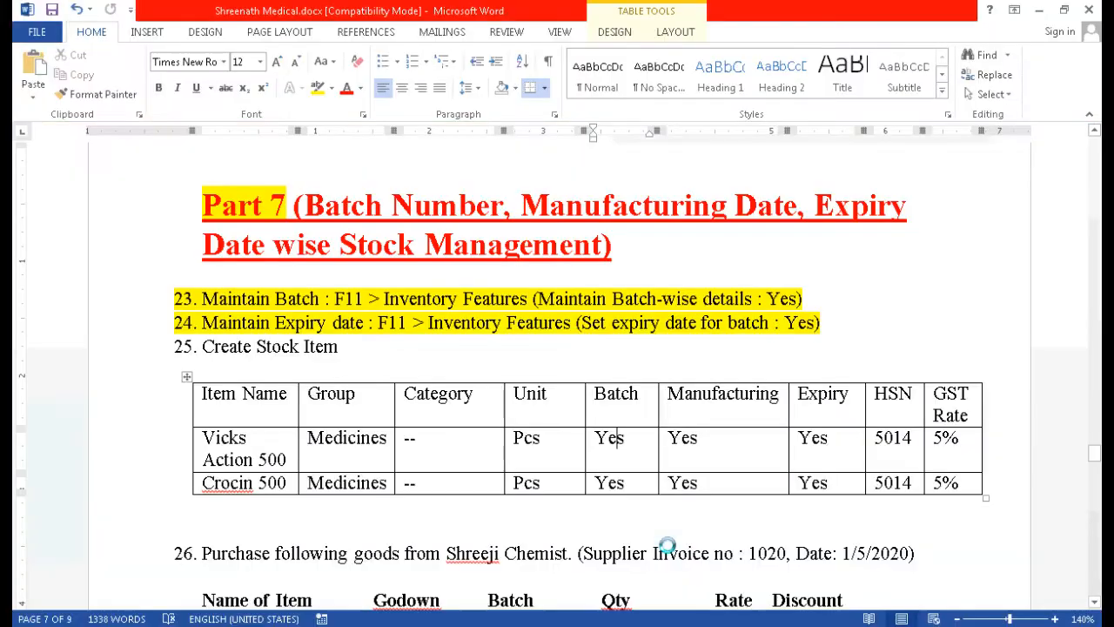
{"action": "left_click", "coordinate": [683, 442]}
{"action": "left_click", "coordinate": [810, 442]}
{"action": "key", "text": "alt+Tab"}
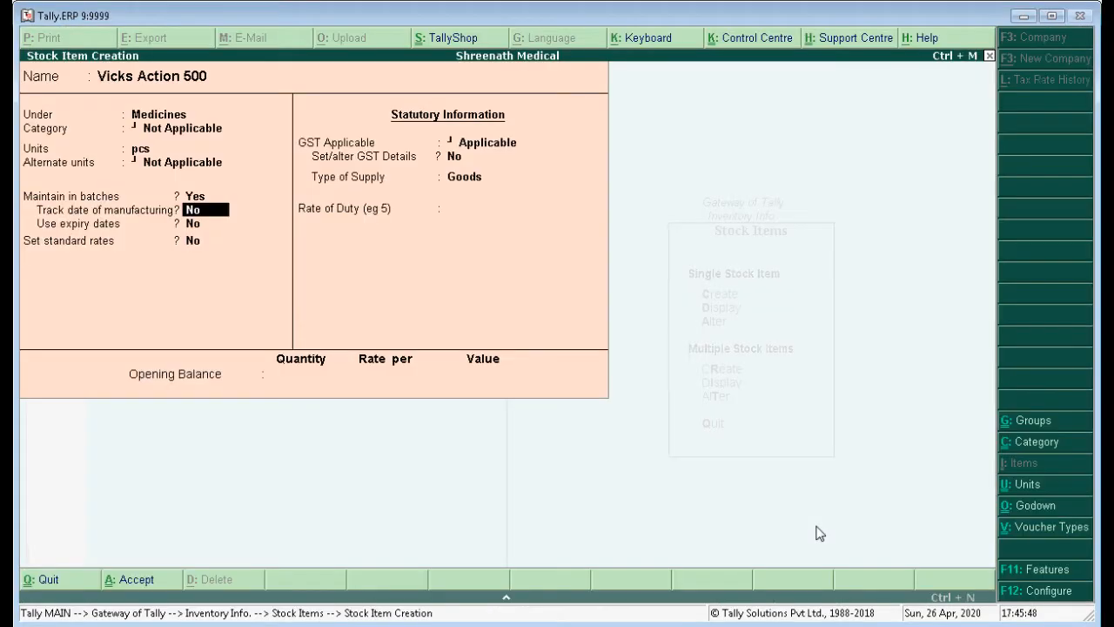
{"action": "type", "text": "yy"}
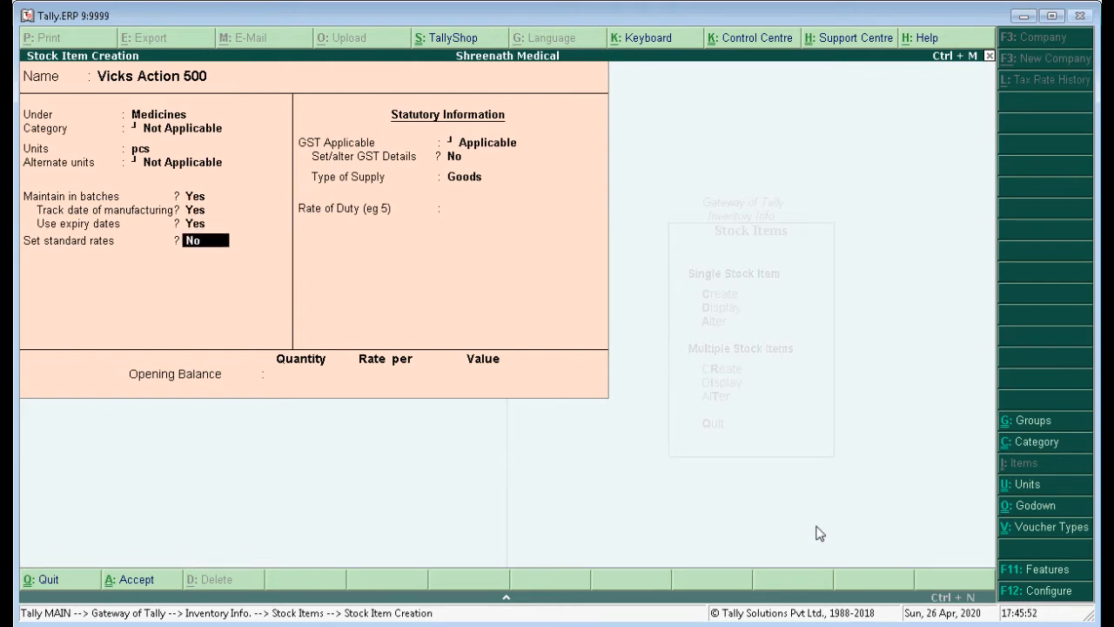
Open the item's GST details by setting them to Yes, and enter HSN/SAC 5014 copied from the Word table.
{"action": "key", "text": "Return"}
{"action": "key", "text": "Return"}
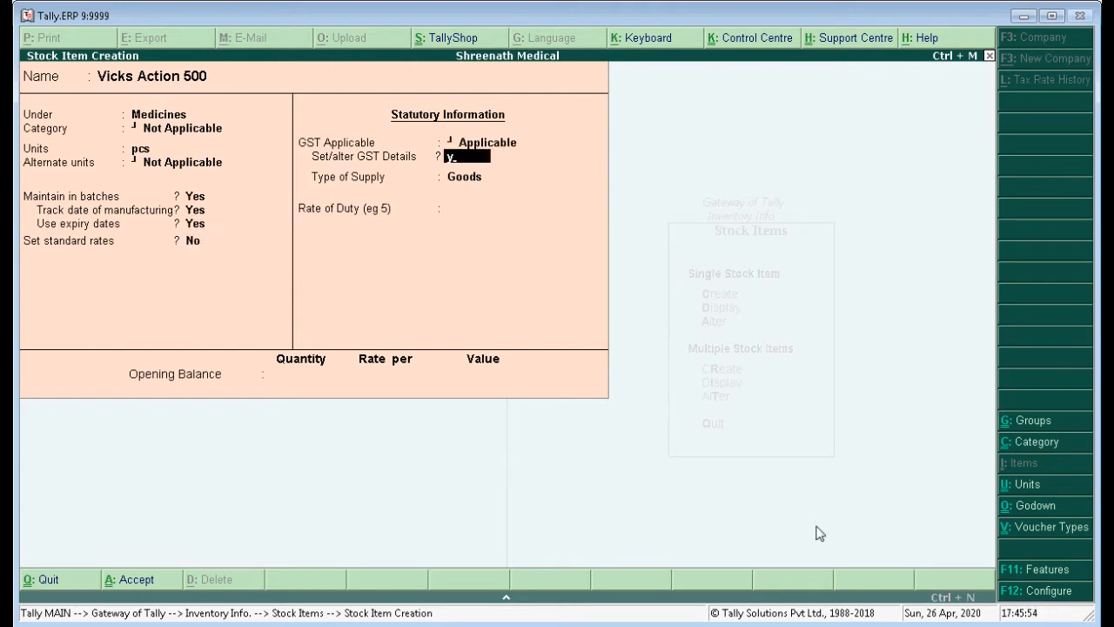
{"action": "type", "text": "y"}
{"action": "key", "text": "Return"}
{"action": "key", "text": "alt+Tab"}
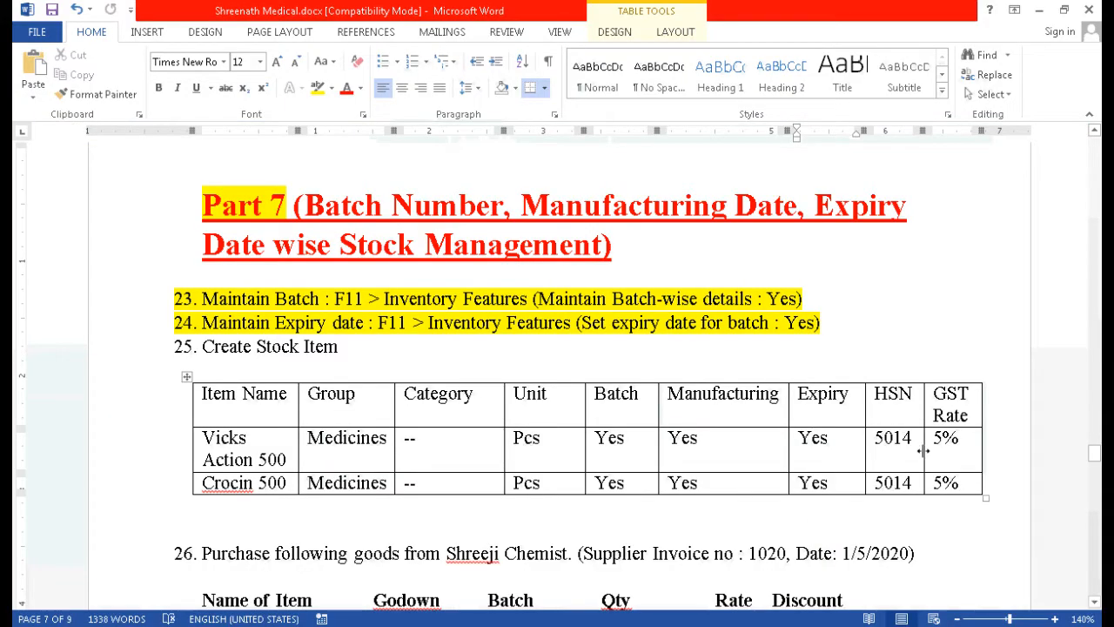
{"action": "left_click_drag", "start_coordinate": [918, 443], "coordinate": [873, 441]}
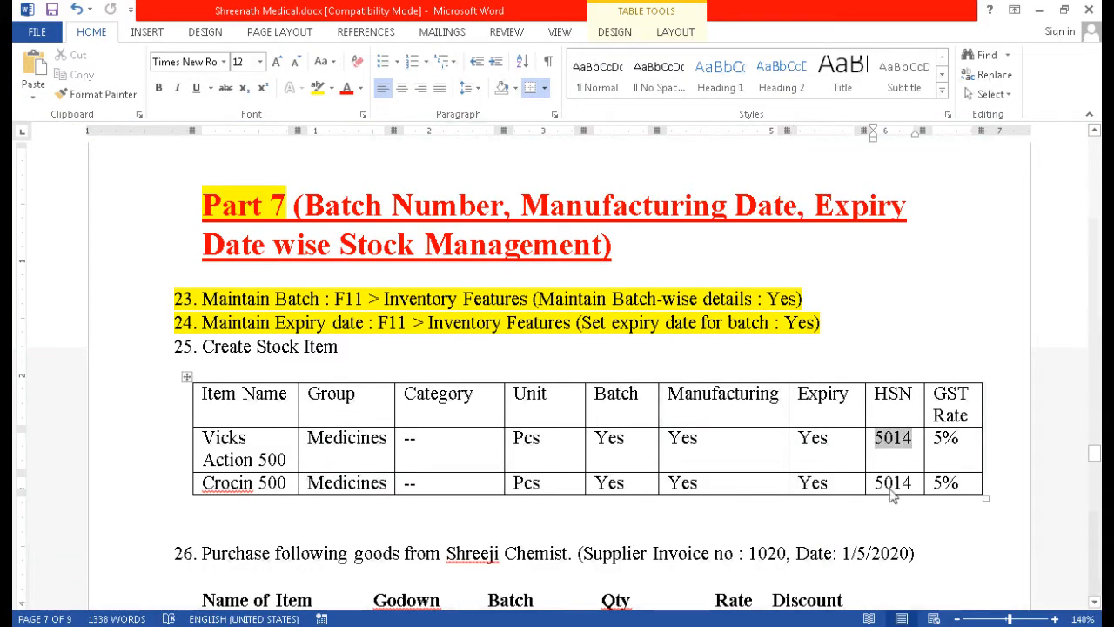
{"action": "key", "text": "ctrl+c"}
{"action": "key", "text": "alt+Tab"}
{"action": "key", "text": "ctrl+alt+v"}
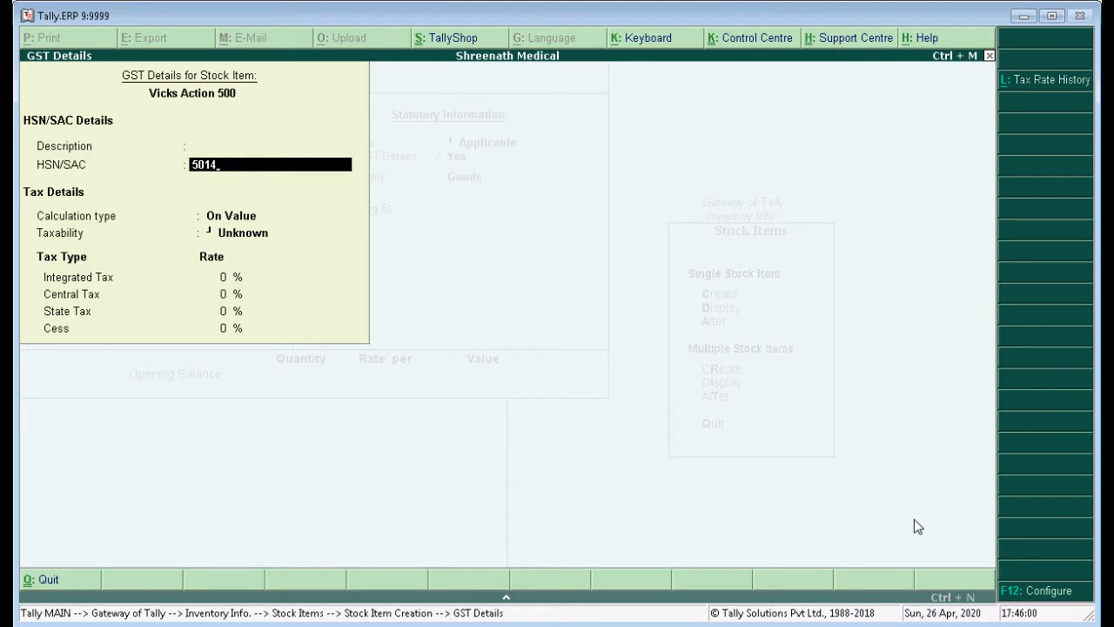
Keep the GST calculation type On Value and set the taxability to Taxable.
{"action": "key", "text": "Return"}
{"action": "key", "text": "Return"}
{"action": "key", "text": "Down"}
{"action": "key", "text": "Down"}
{"action": "key", "text": "Down"}
{"action": "key", "text": "Return"}
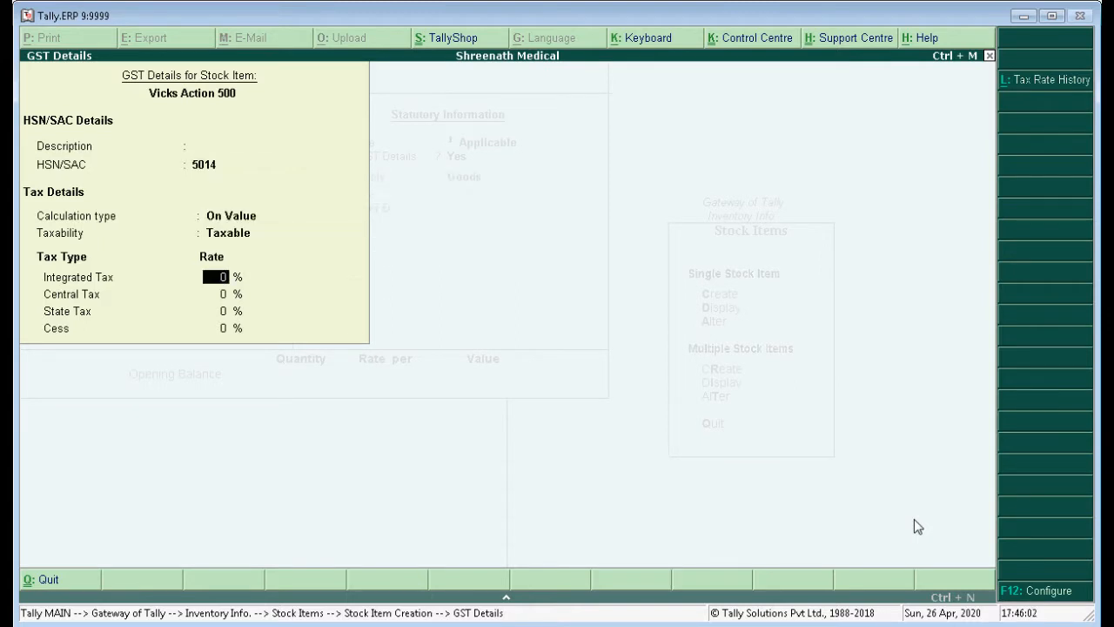
Set the integrated tax rate to 5% and save the Vicks Action 500 stock item.
{"action": "type", "text": "5"}
{"action": "key", "text": "Return"}
{"action": "key", "text": "Return"}
{"action": "key", "text": "Return"}
{"action": "key", "text": "Return"}
{"action": "key", "text": "Return"}
{"action": "key", "text": "Return"}
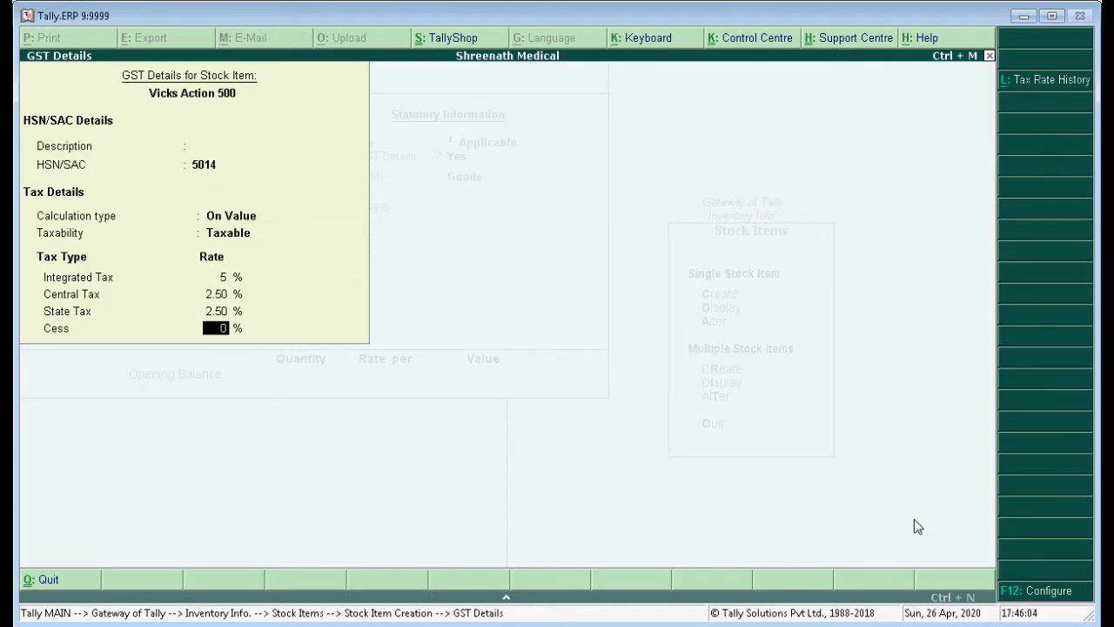
{"action": "key", "text": "Return"}
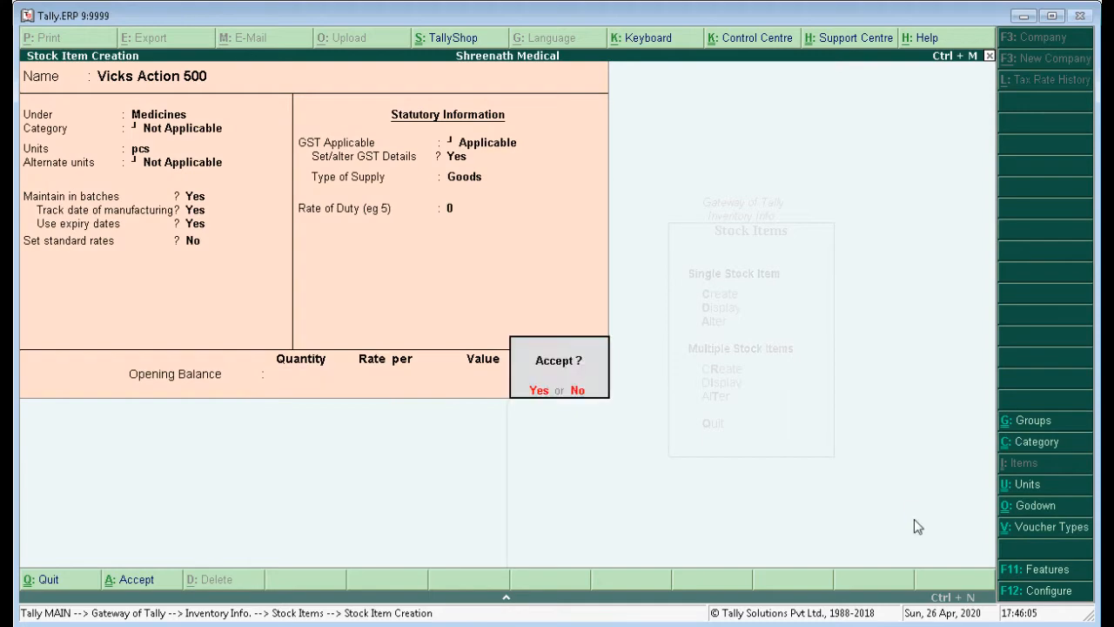
{"action": "key", "text": "Return"}
Switch to Word and highlight the Vicks Action 500 table row in yellow.
{"action": "key", "text": "alt+Tab"}
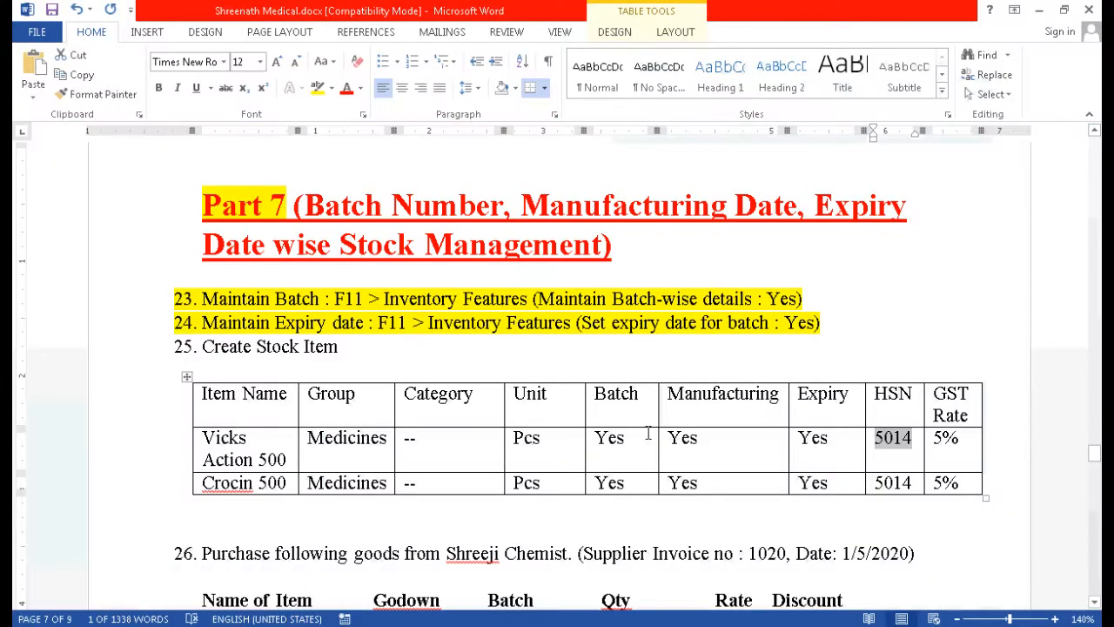
{"action": "left_click_drag", "start_coordinate": [974, 440], "coordinate": [236, 454]}
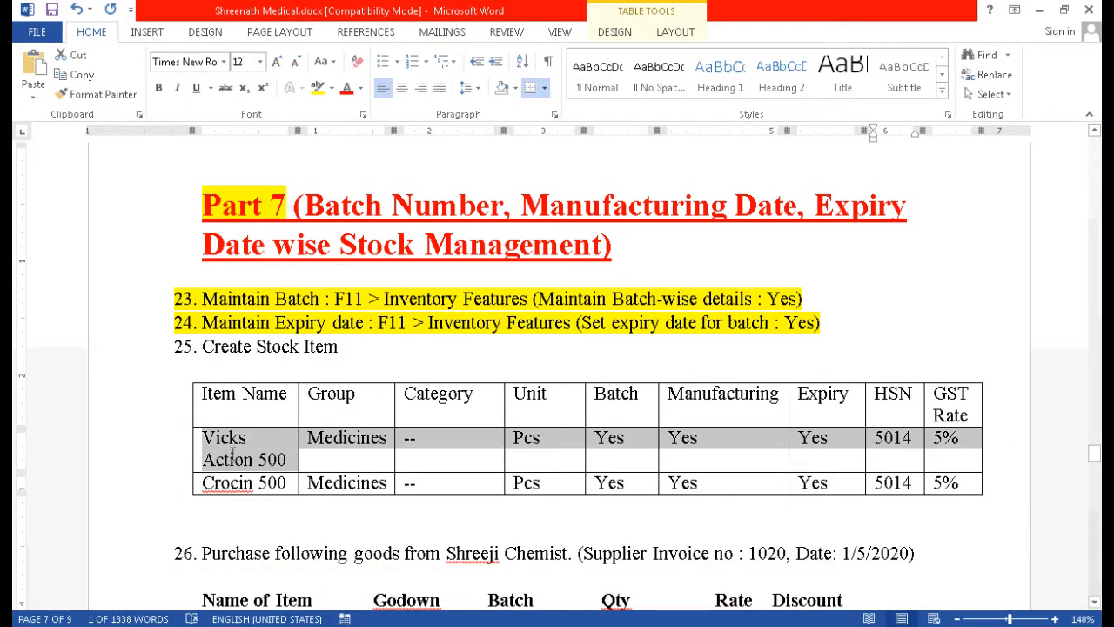
{"action": "left_click", "coordinate": [318, 88]}
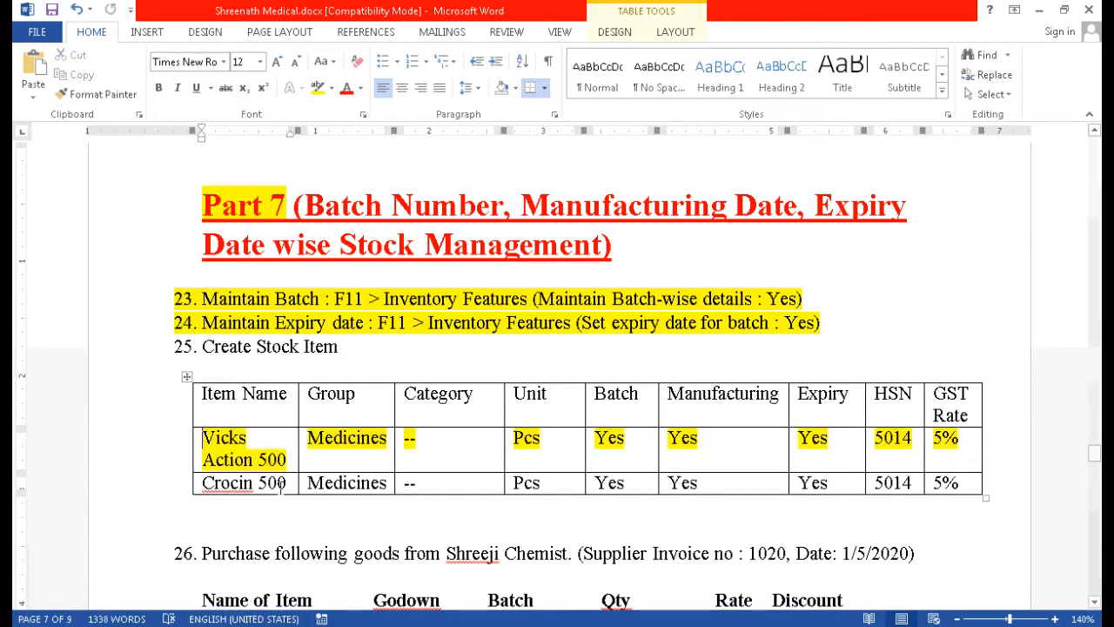
Name the new stock item Crocin 500, copied from the Word table into Tally.ERP 9, and place it under the Medicines group.
{"action": "left_click_drag", "start_coordinate": [286, 487], "coordinate": [207, 483]}
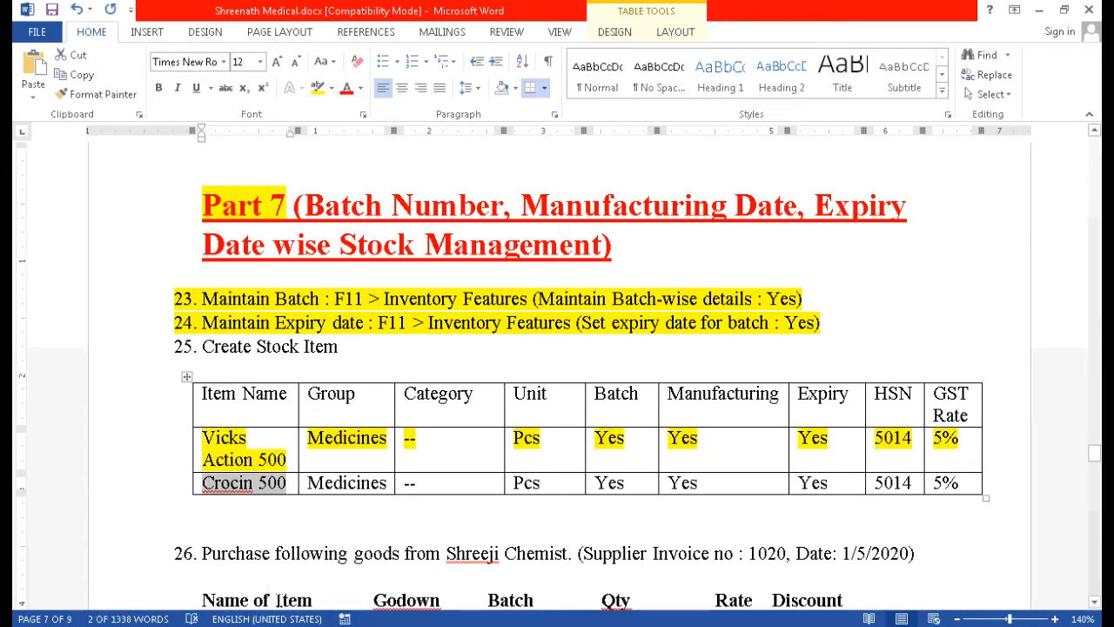
{"action": "key", "text": "alt+Tab"}
{"action": "key", "text": "ctrl+alt+v"}
{"action": "key", "text": "Return"}
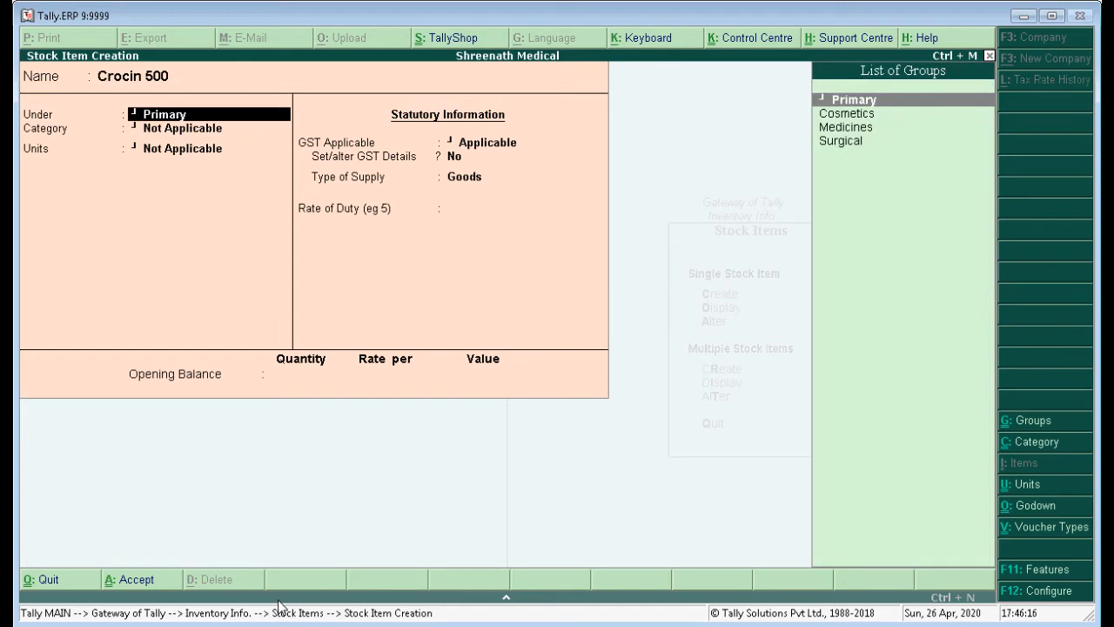
{"action": "key", "text": "Down"}
{"action": "key", "text": "Down"}
{"action": "key", "text": "Return"}
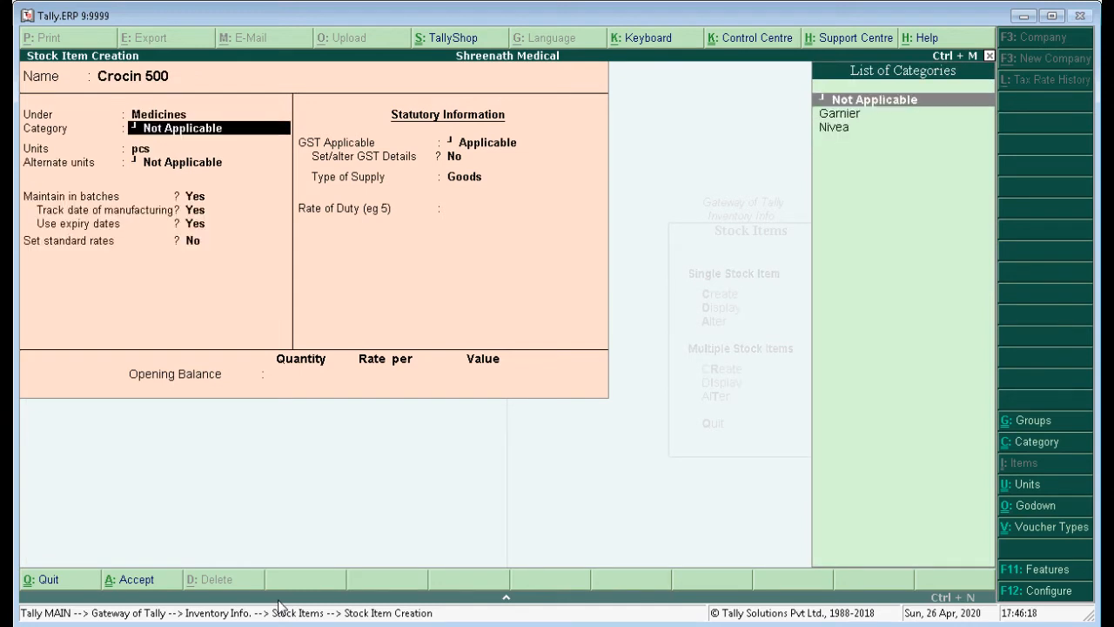
Keep category Not Applicable, units pcs and no alternate units, with batches, manufacturing date tracking and expiry dates all at Yes.
{"action": "key", "text": "Return"}
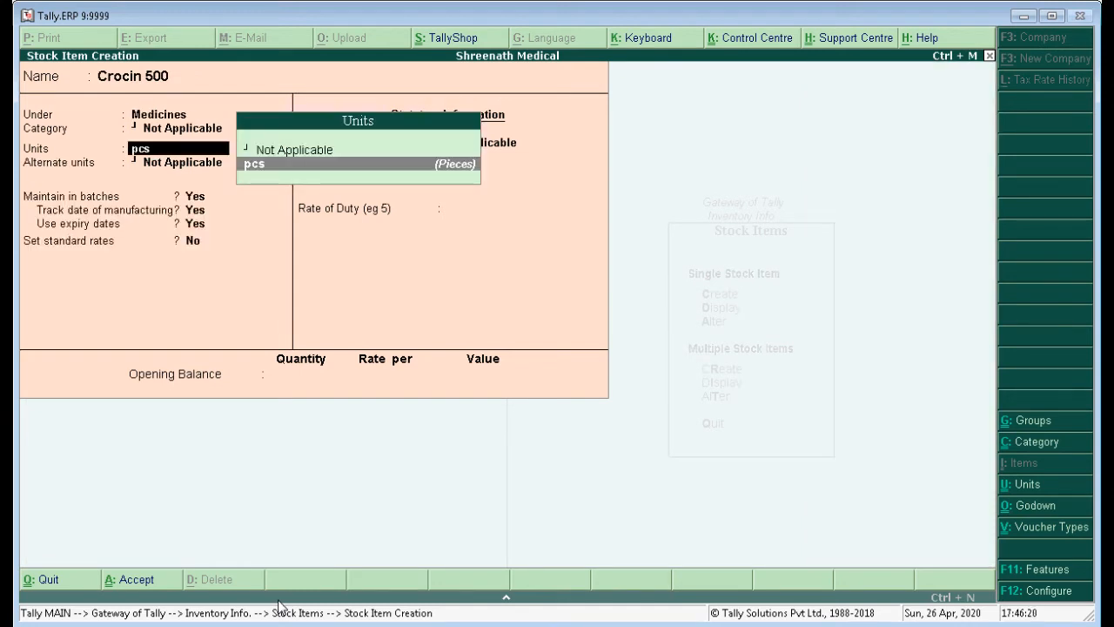
{"action": "key", "text": "Return"}
{"action": "key", "text": "Return"}
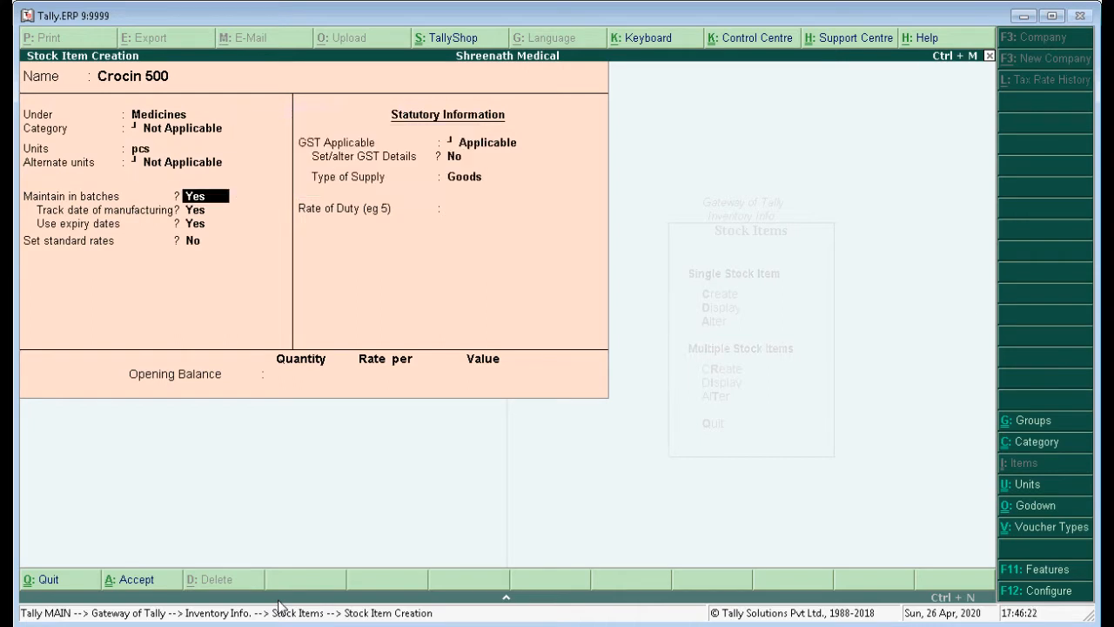
{"action": "key", "text": "Return"}
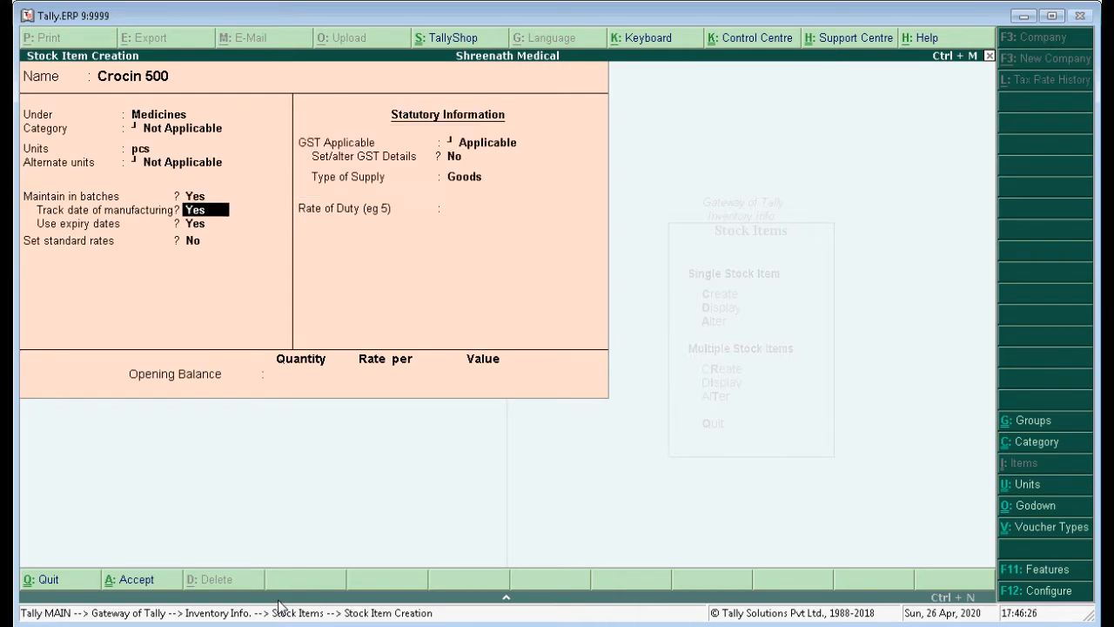
{"action": "key", "text": "Return"}
{"action": "key", "text": "Return"}
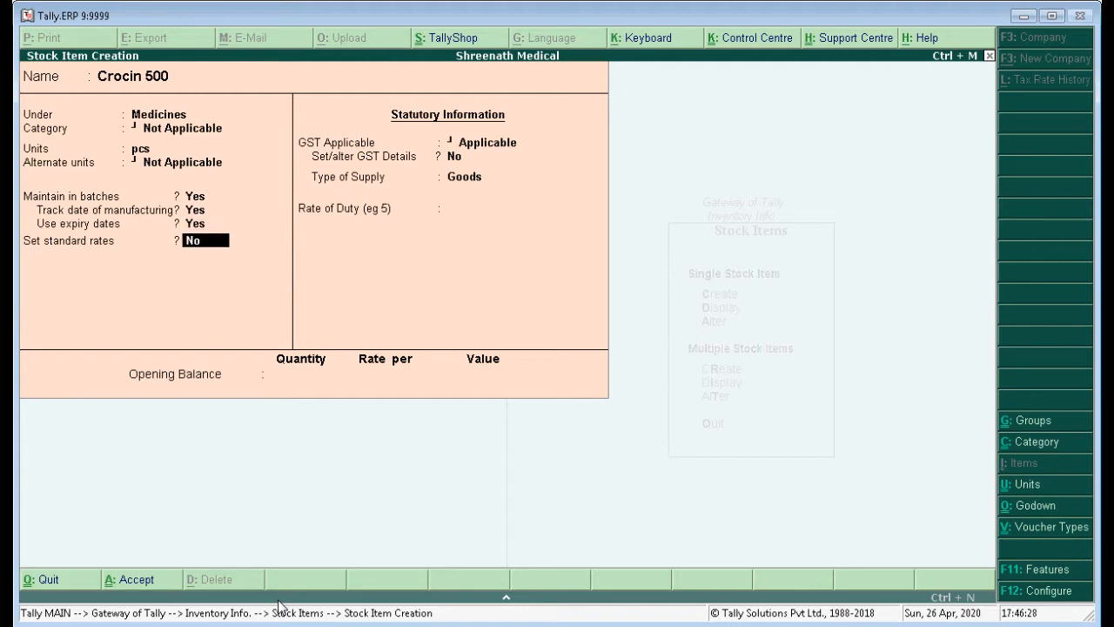
Leave standard rates at No, set the GST details option to Yes, and enter HSN/SAC 5014 copied from the Crocin 500 row in Word.
{"action": "key", "text": "Return"}
{"action": "type", "text": "y"}
{"action": "key", "text": "Return"}
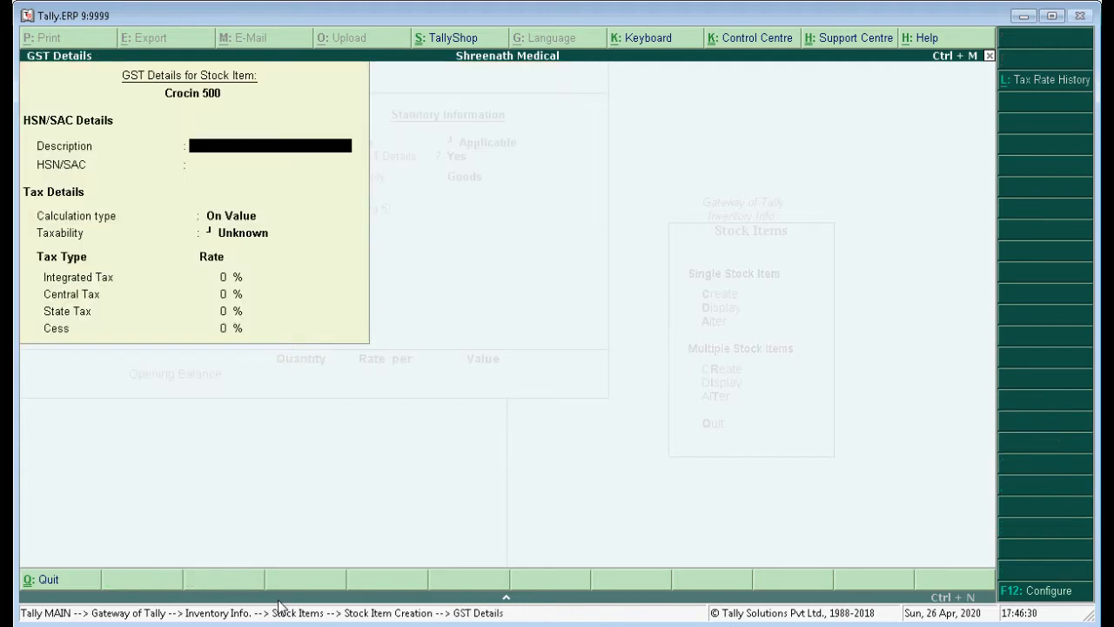
{"action": "key", "text": "alt+Tab"}
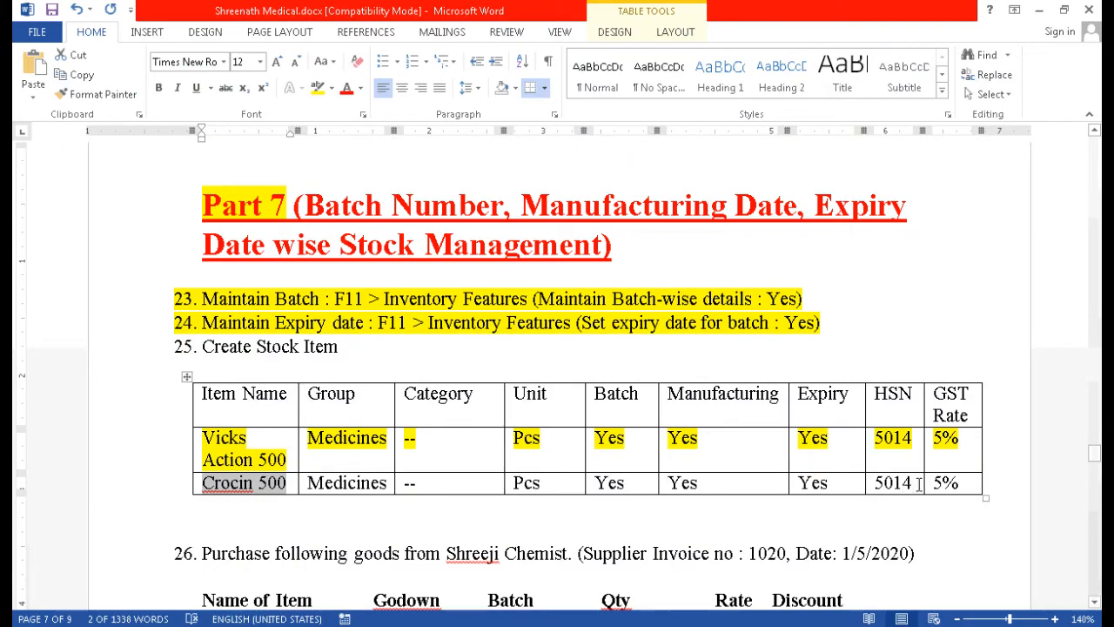
{"action": "left_click_drag", "start_coordinate": [914, 484], "coordinate": [874, 484]}
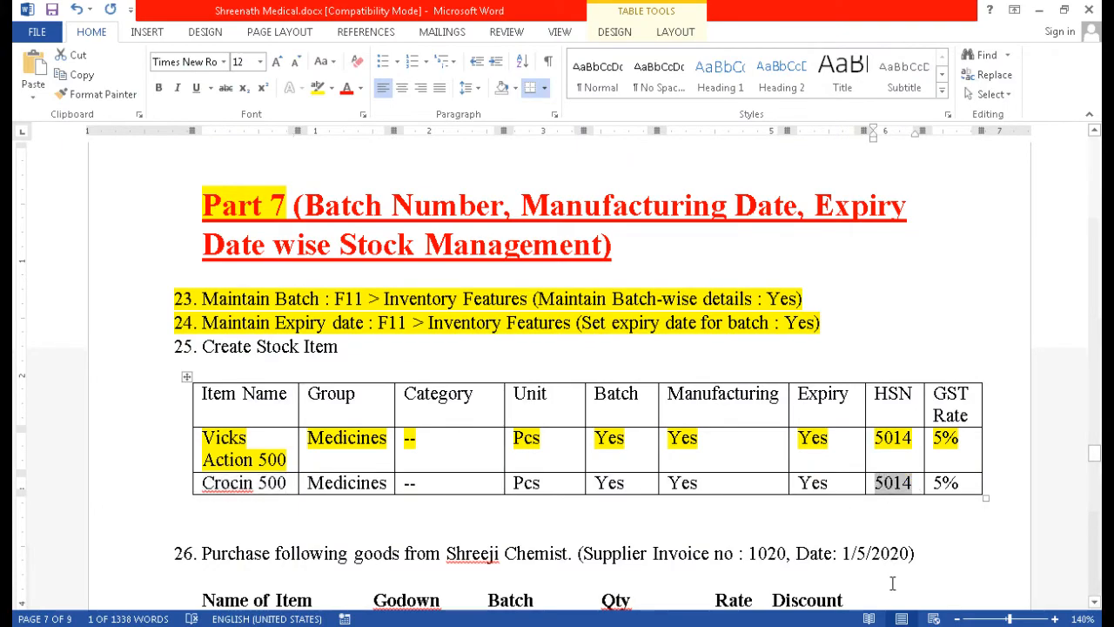
{"action": "key", "text": "alt+Tab"}
{"action": "key", "text": "ctrl+alt+v"}
{"action": "key", "text": "Return"}
{"action": "key", "text": "Return"}
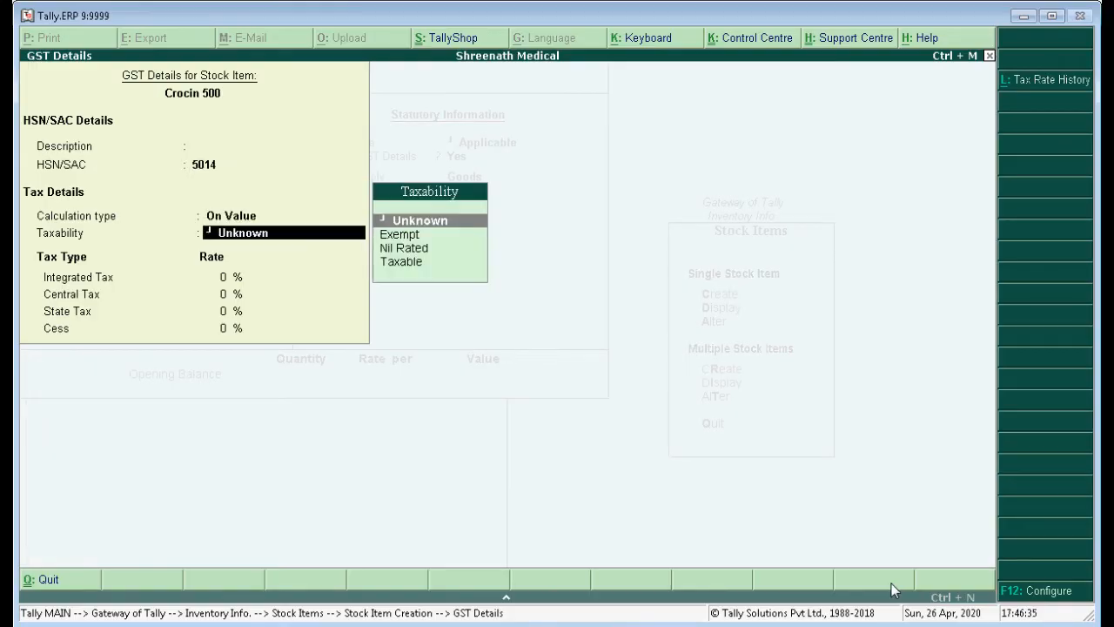
Set the taxability of Crocin 500 to Taxable in its GST details.
{"action": "key", "text": "Down"}
{"action": "key", "text": "Down"}
{"action": "key", "text": "Down"}
{"action": "key", "text": "Return"}
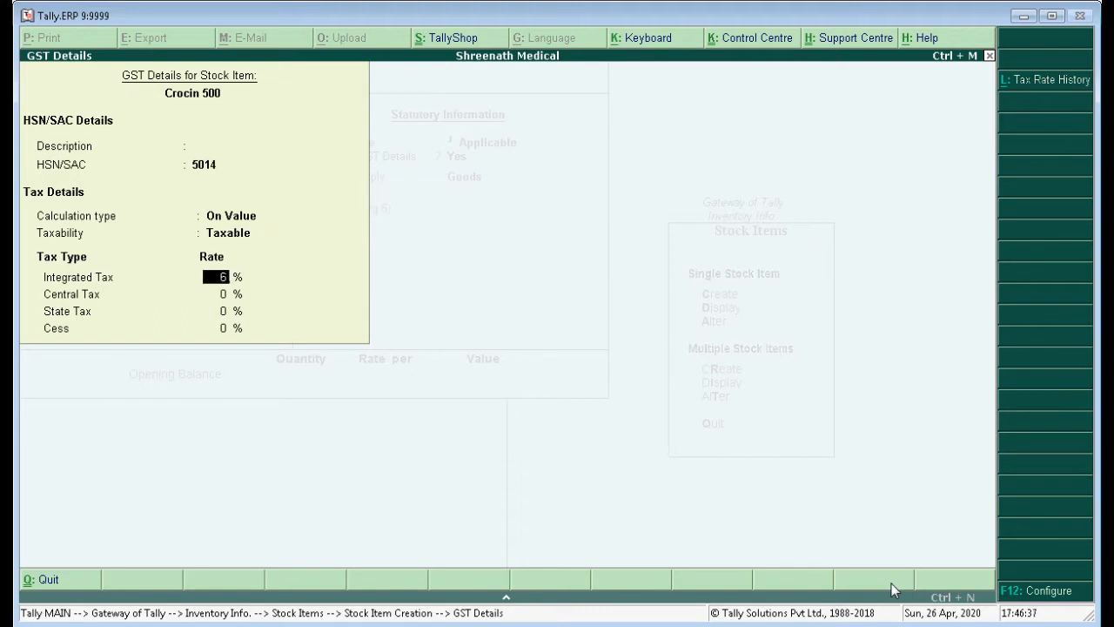
Set the integrated tax rate to 5% and save the Crocin 500 stock item.
{"action": "key", "text": "Return"}
{"action": "key", "text": "Return"}
{"action": "key", "text": "Return"}
{"action": "key", "text": "Return"}
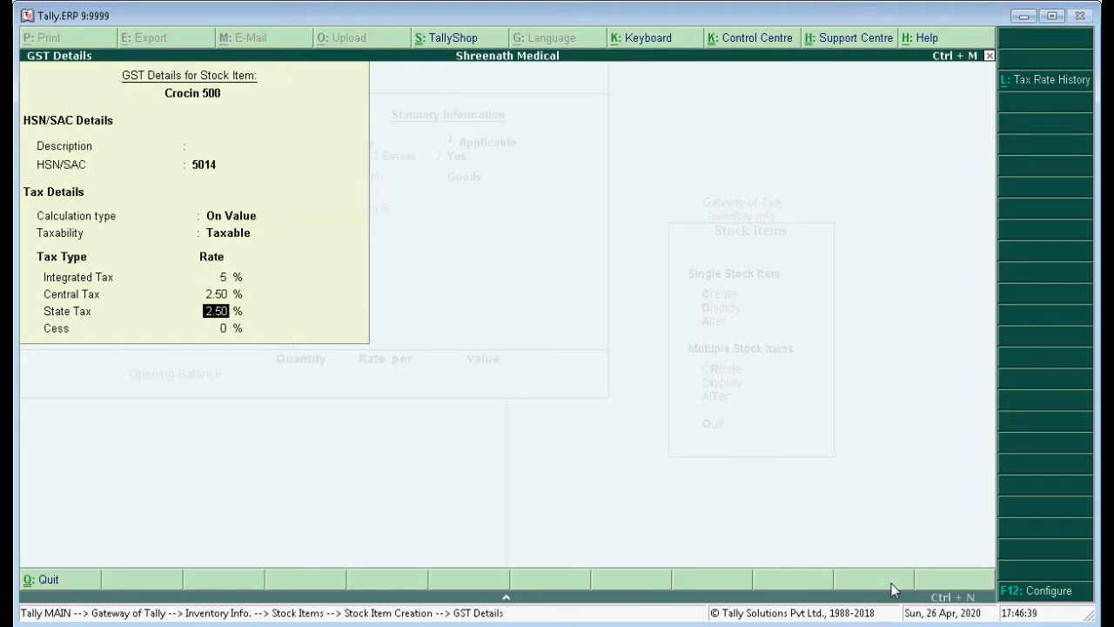
{"action": "key", "text": "Return"}
{"action": "key", "text": "Return"}
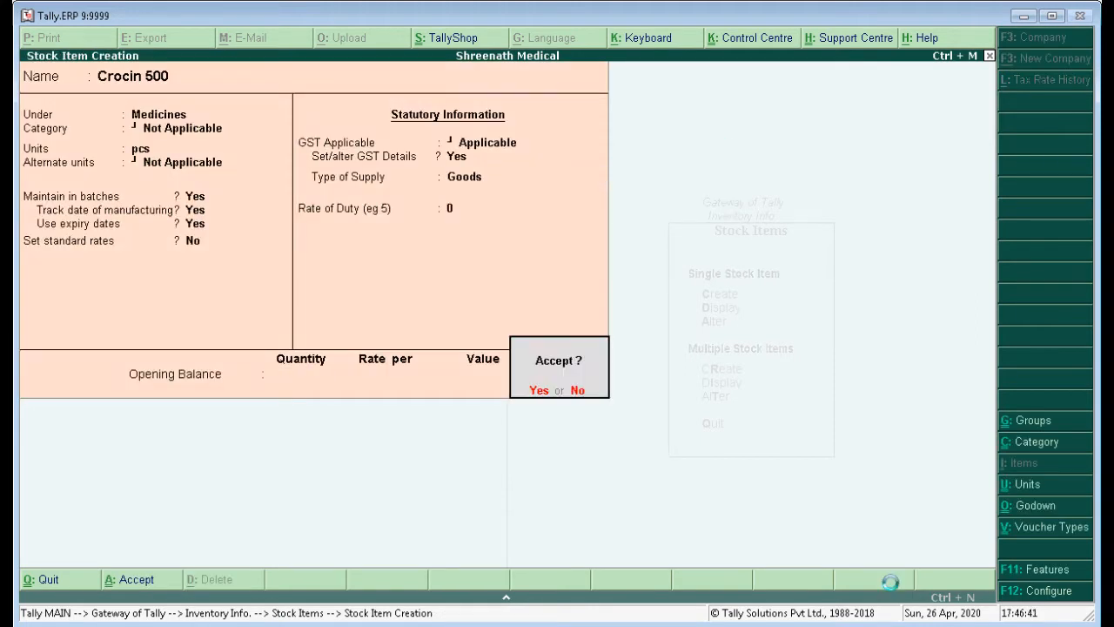
{"action": "key", "text": "Return"}
Switch to Word and highlight the Crocin 500 table row in yellow.
{"action": "key", "text": "alt+Tab"}
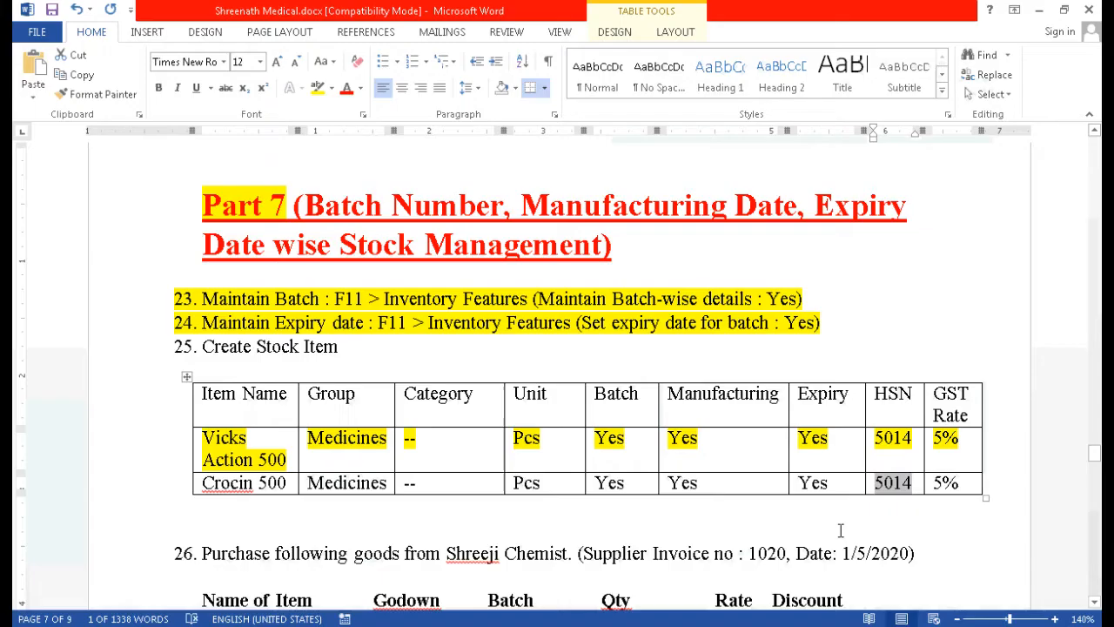
{"action": "left_click", "coordinate": [955, 485]}
{"action": "left_click_drag", "start_coordinate": [954, 485], "coordinate": [205, 489]}
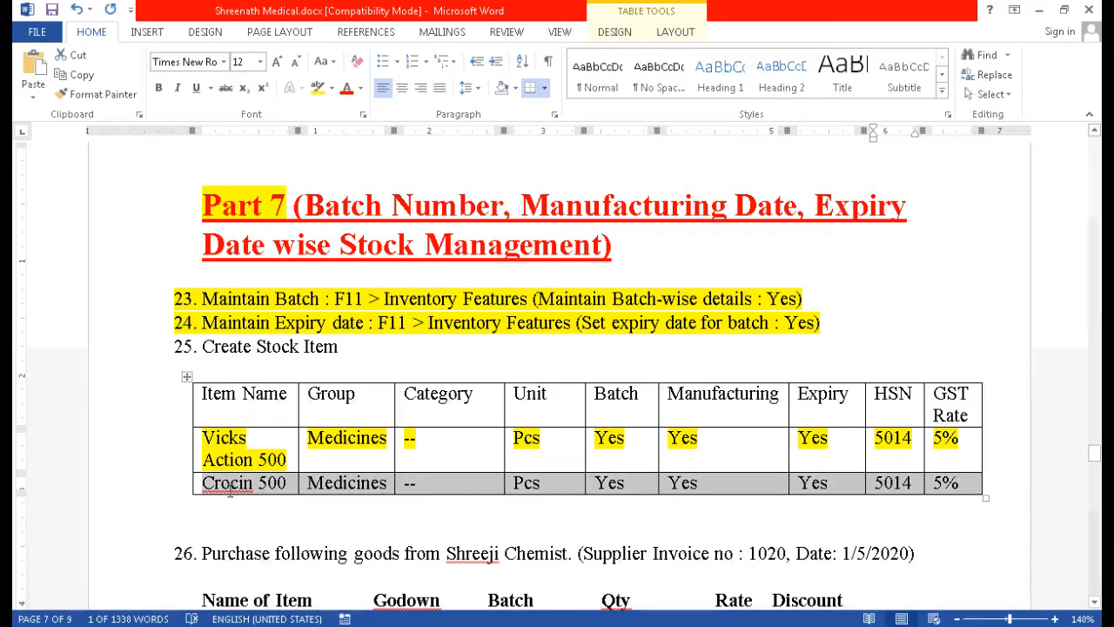
{"action": "left_click", "coordinate": [318, 88]}
Review the task 26 purchase details in Word, then exit stock item creation in Tally.ERP 9 back to the Gateway of Tally.
{"action": "scroll", "coordinate": [366, 377], "scroll_direction": "down", "scroll_amount": 3}
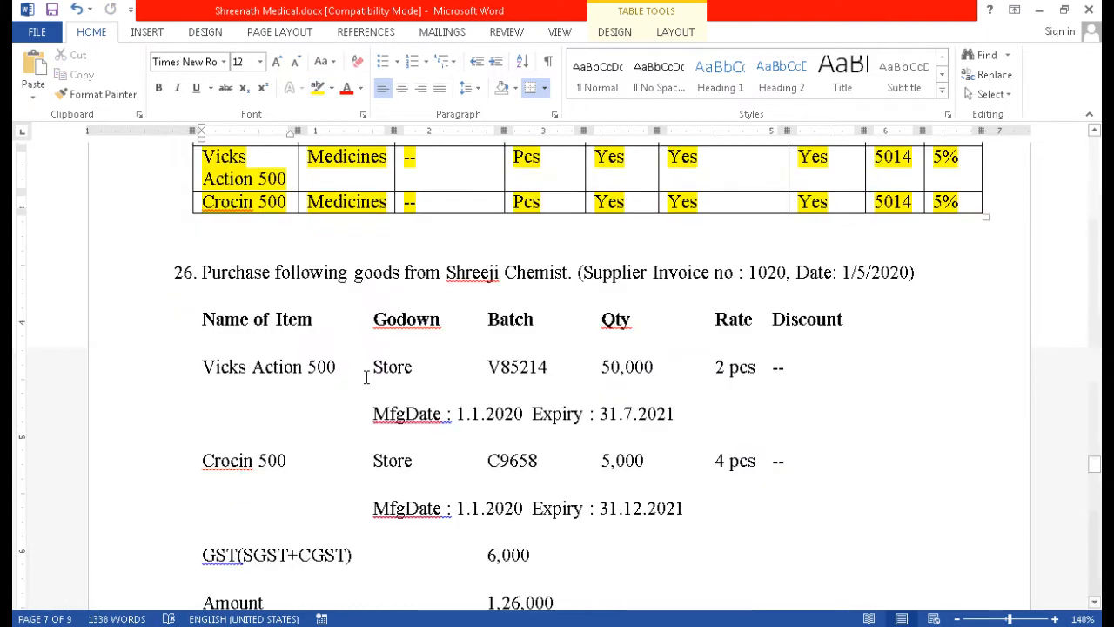
{"action": "scroll", "coordinate": [258, 277], "scroll_direction": "down", "scroll_amount": 2}
{"action": "scroll", "coordinate": [266, 301], "scroll_direction": "up", "scroll_amount": 1}
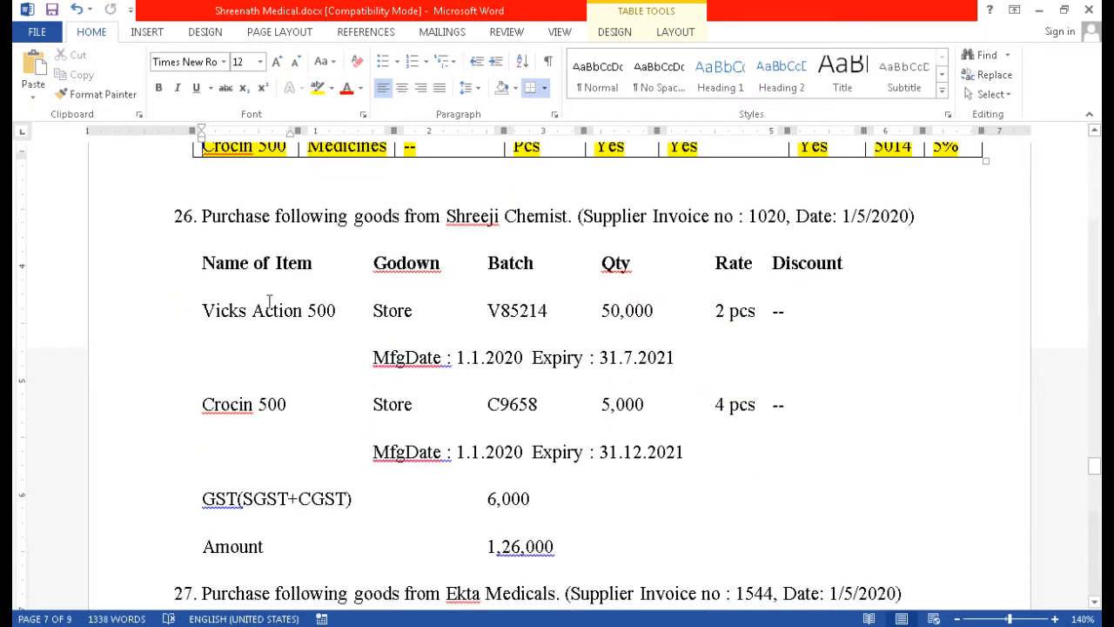
{"action": "key", "text": "alt+Tab"}
{"action": "key", "text": "Escape"}
{"action": "key", "text": "y"}
{"action": "key", "text": "Escape"}
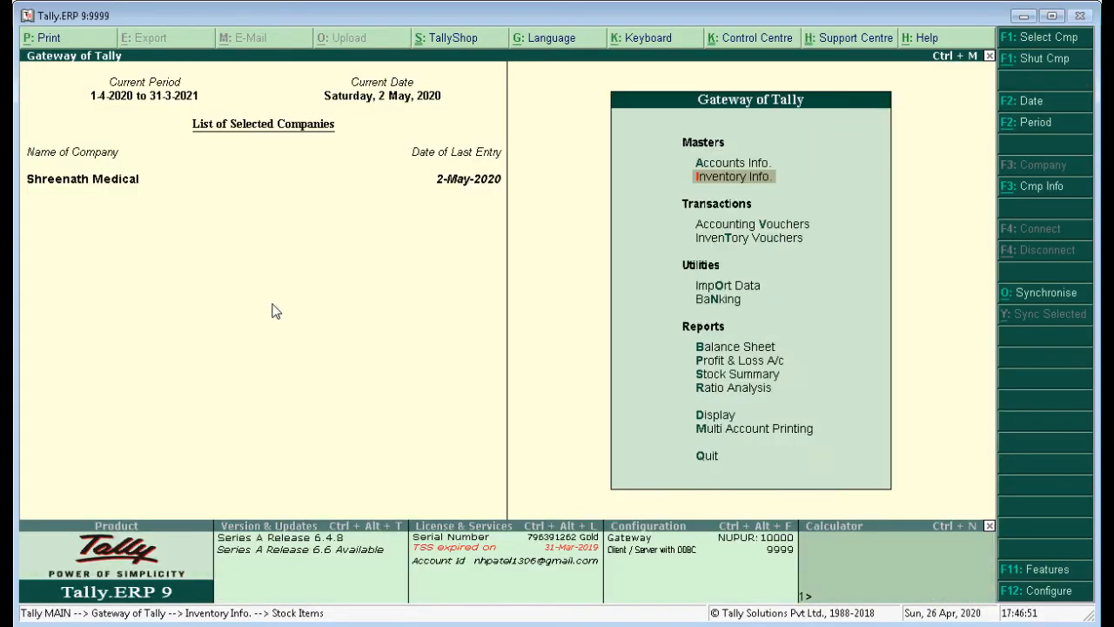
Highlight the word Purchase of task 26 in Word, and open a new purchase voucher in Tally.ERP 9.
{"action": "key", "text": "alt+Tab"}
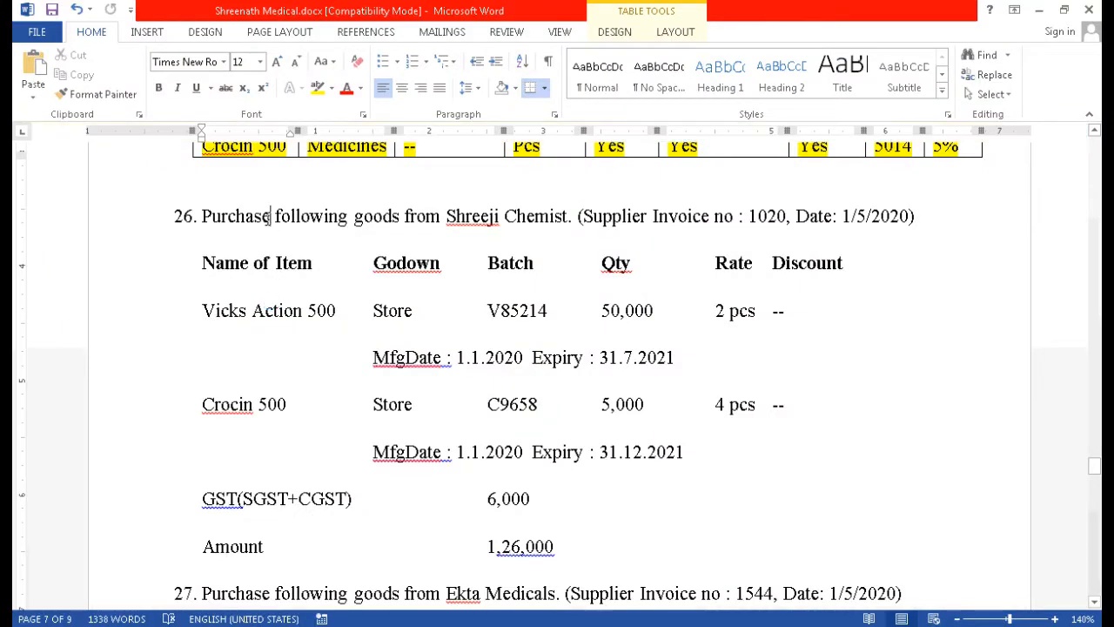
{"action": "left_click_drag", "start_coordinate": [271, 216], "coordinate": [201, 217]}
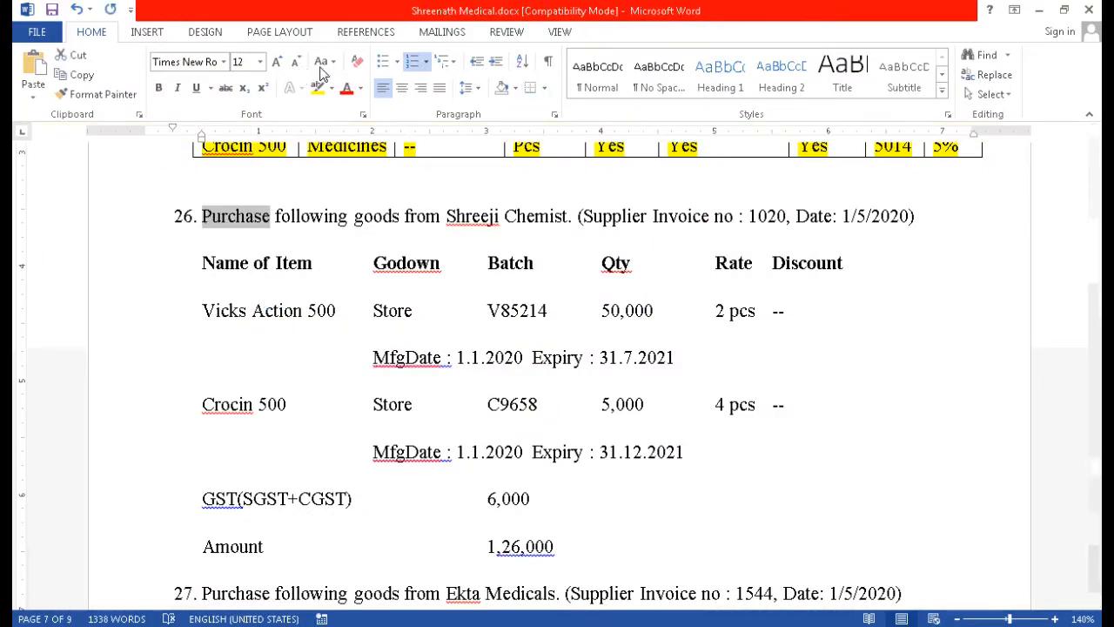
{"action": "key", "text": "alt+Tab"}
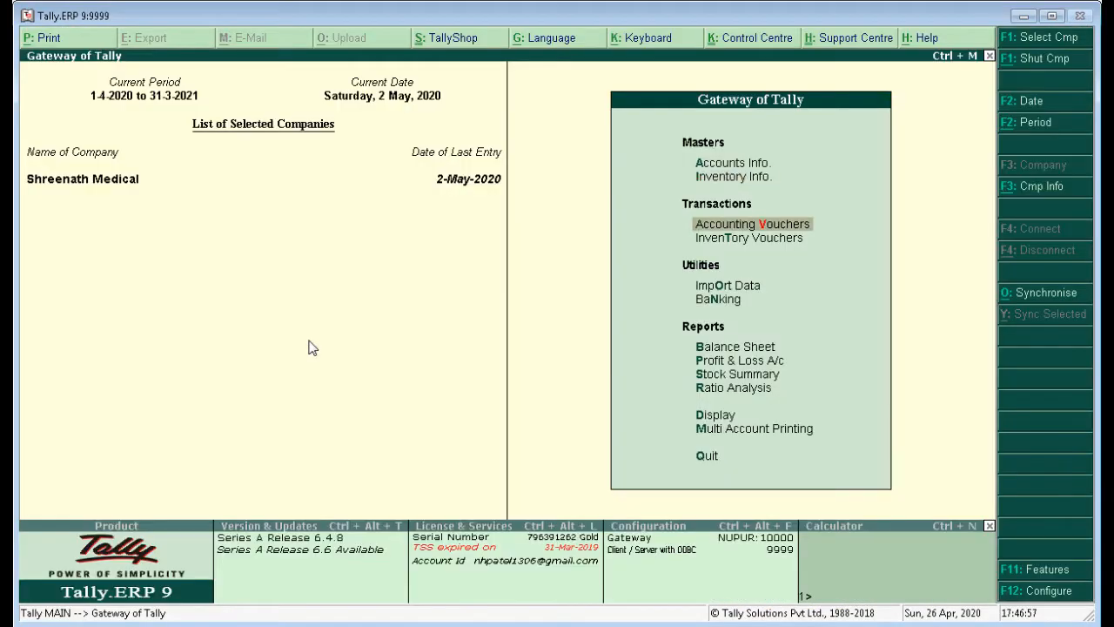
{"action": "key", "text": "Return"}
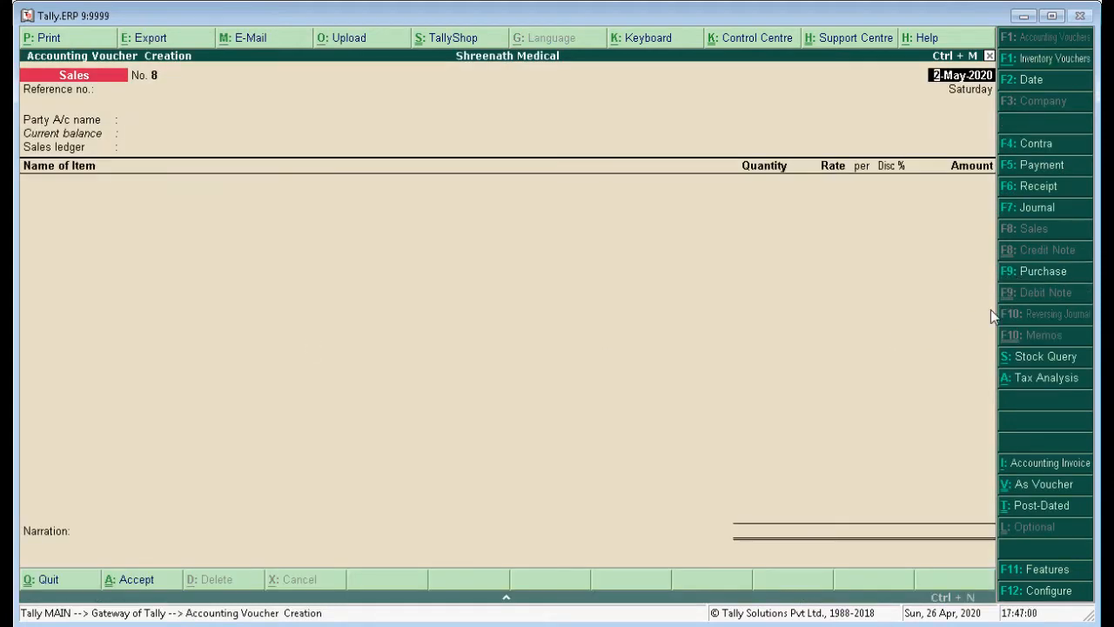
{"action": "key", "text": "F9"}
Highlight the date 1/5/2020 of task 26 in Word and set the purchase voucher date in Tally.ERP 9 to 1-5.
{"action": "key", "text": "alt+Tab"}
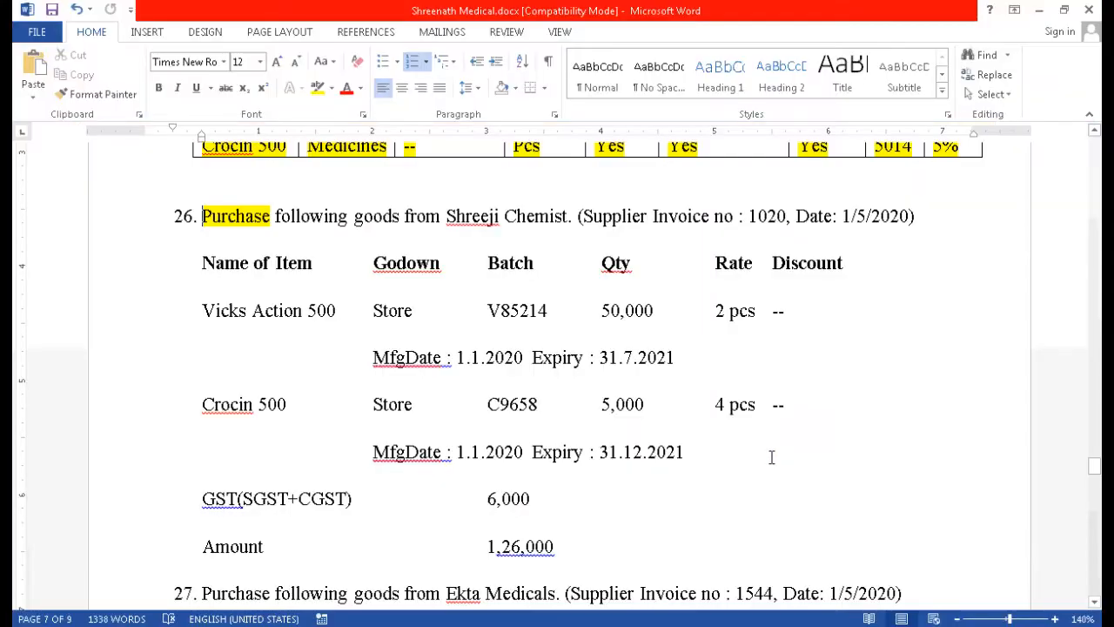
{"action": "left_click_drag", "start_coordinate": [912, 217], "coordinate": [842, 216]}
{"action": "key", "text": "alt+Tab"}
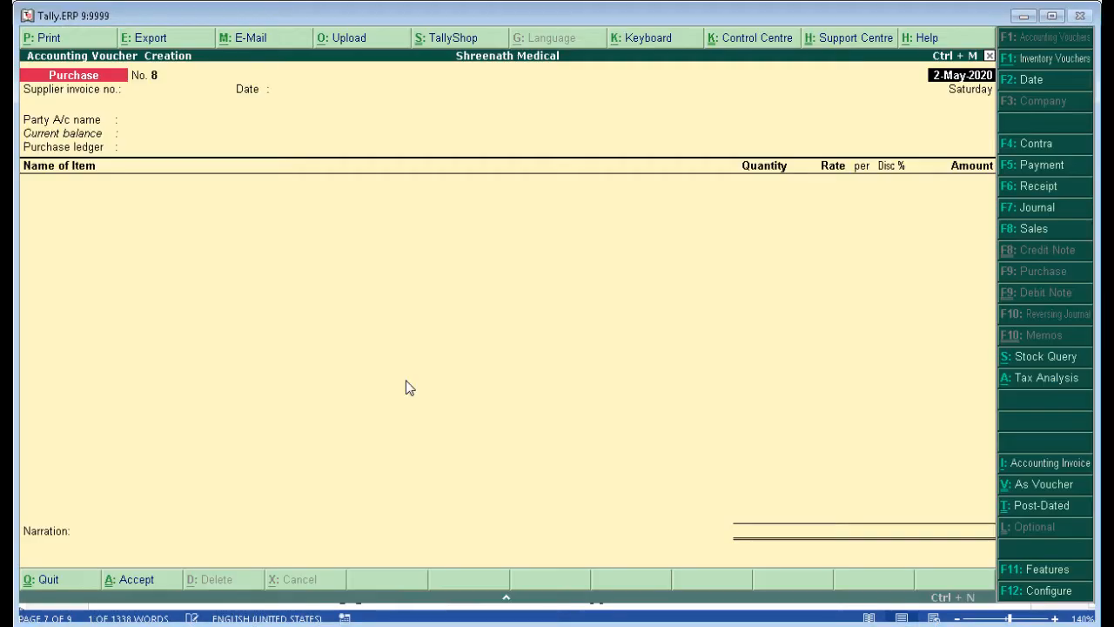
{"action": "key", "text": "F2"}
{"action": "type", "text": "1-5"}
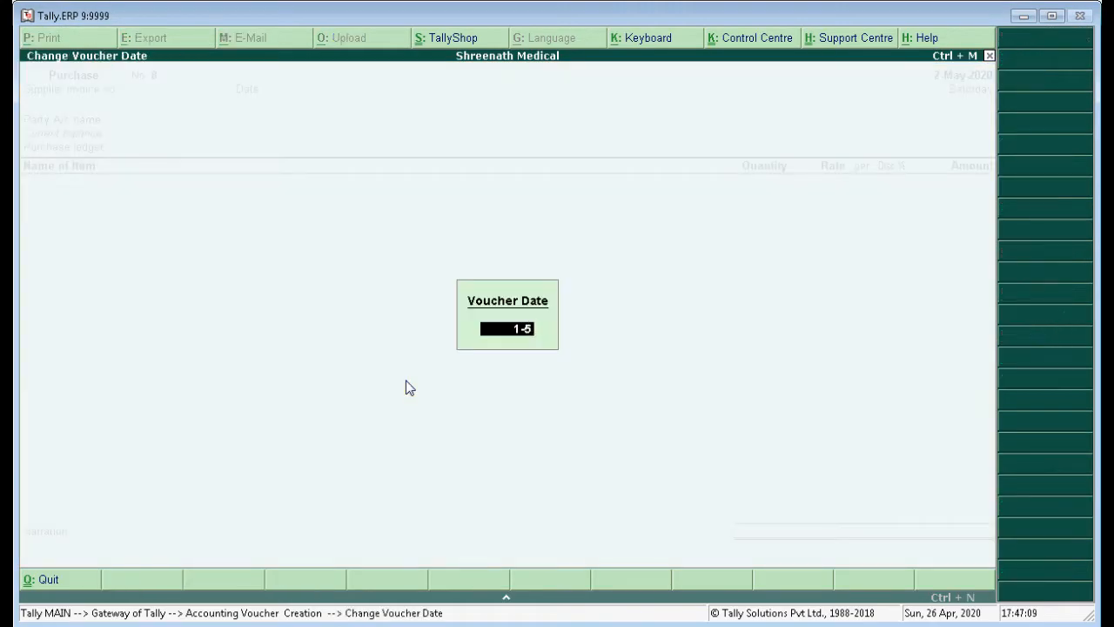
{"action": "key", "text": "Return"}
{"action": "key", "text": "Return"}
Highlight invoice number 1020 in Word, enter it as the voucher's supplier invoice number in Tally.ERP 9, and keep the invoice date 1-May-2020.
{"action": "key", "text": "alt+Tab"}
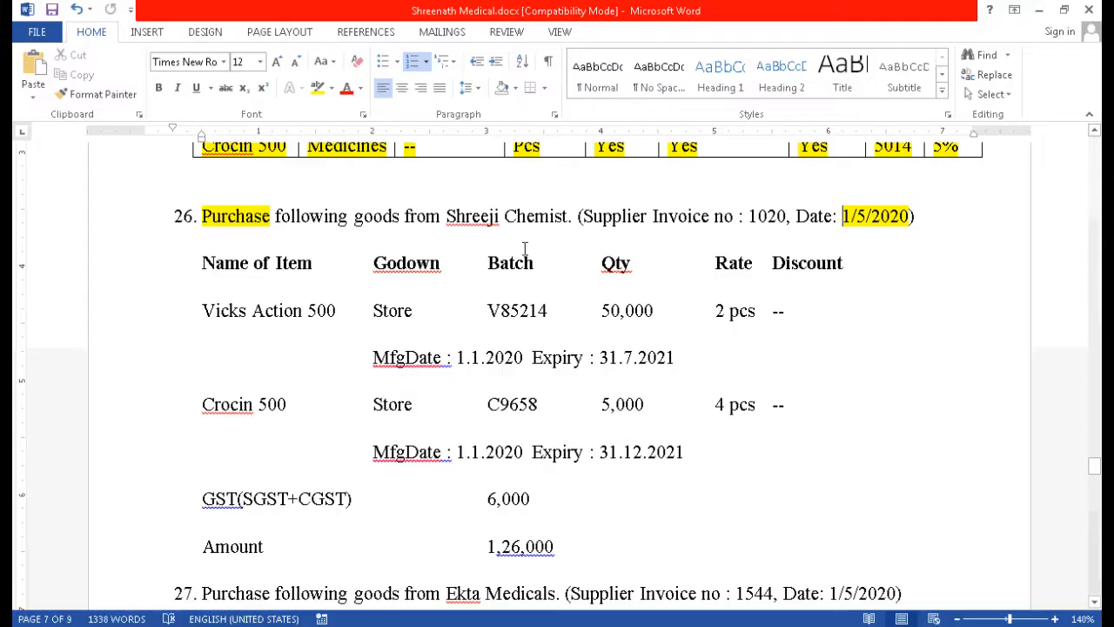
{"action": "double_click", "coordinate": [769, 215]}
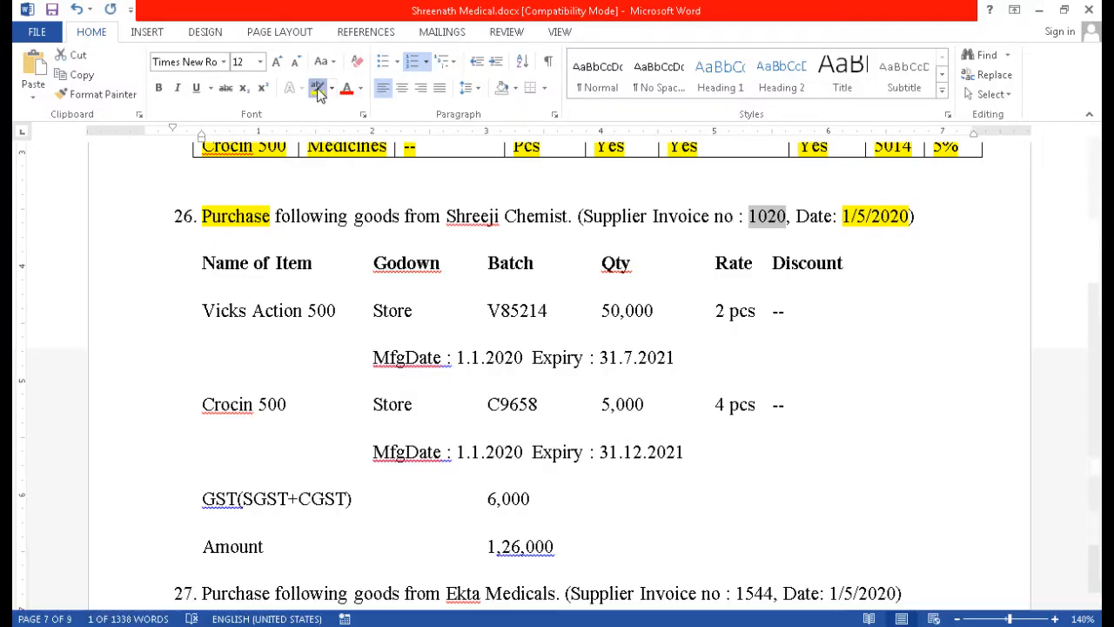
{"action": "key", "text": "alt+Tab"}
{"action": "type", "text": "1020"}
{"action": "key", "text": "Return"}
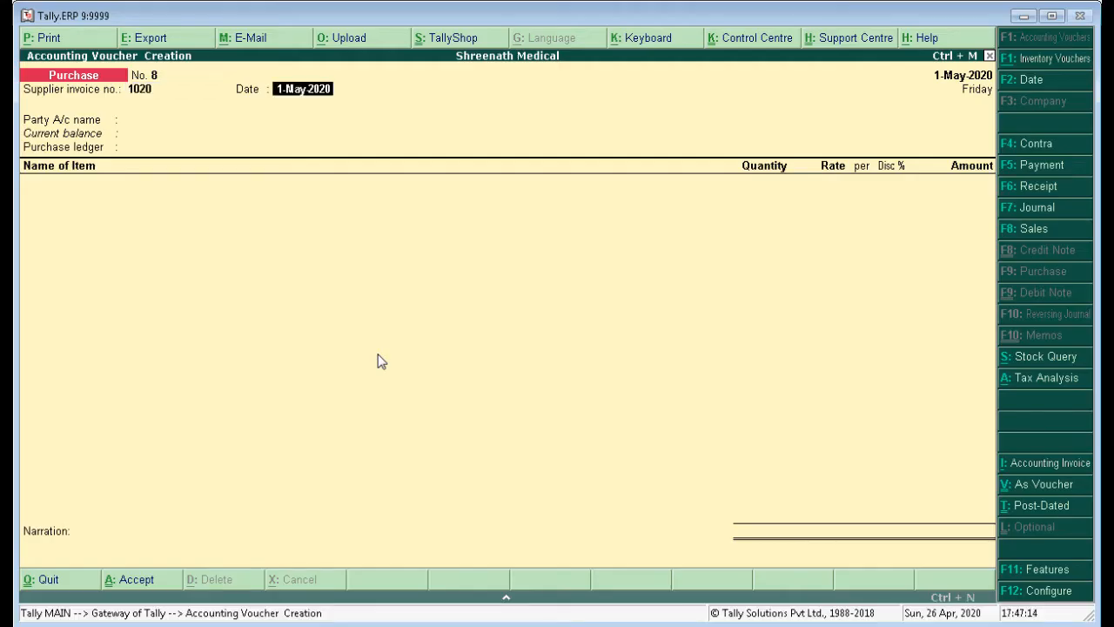
{"action": "key", "text": "Return"}
Highlight Shreeji Chemist in Word, choose it as the voucher's party account in Tally.ERP 9, and accept the supplier details and Purchase A/c ledger.
{"action": "key", "text": "alt+Tab"}
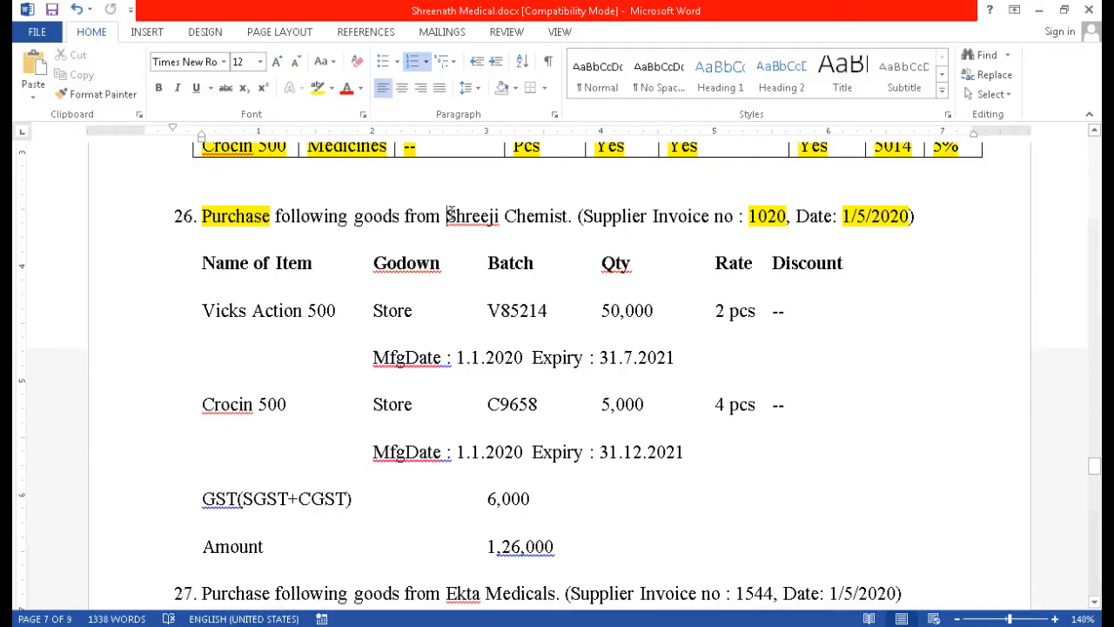
{"action": "left_click_drag", "start_coordinate": [446, 215], "coordinate": [568, 216]}
{"action": "key", "text": "alt+Tab"}
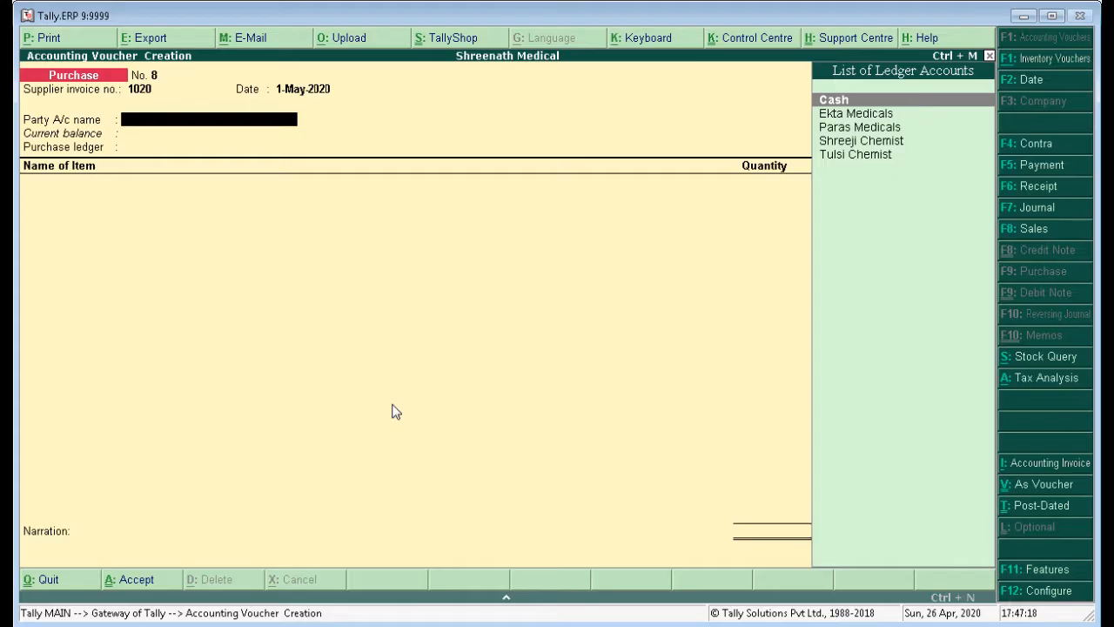
{"action": "type", "text": "Sh"}
{"action": "key", "text": "Return"}
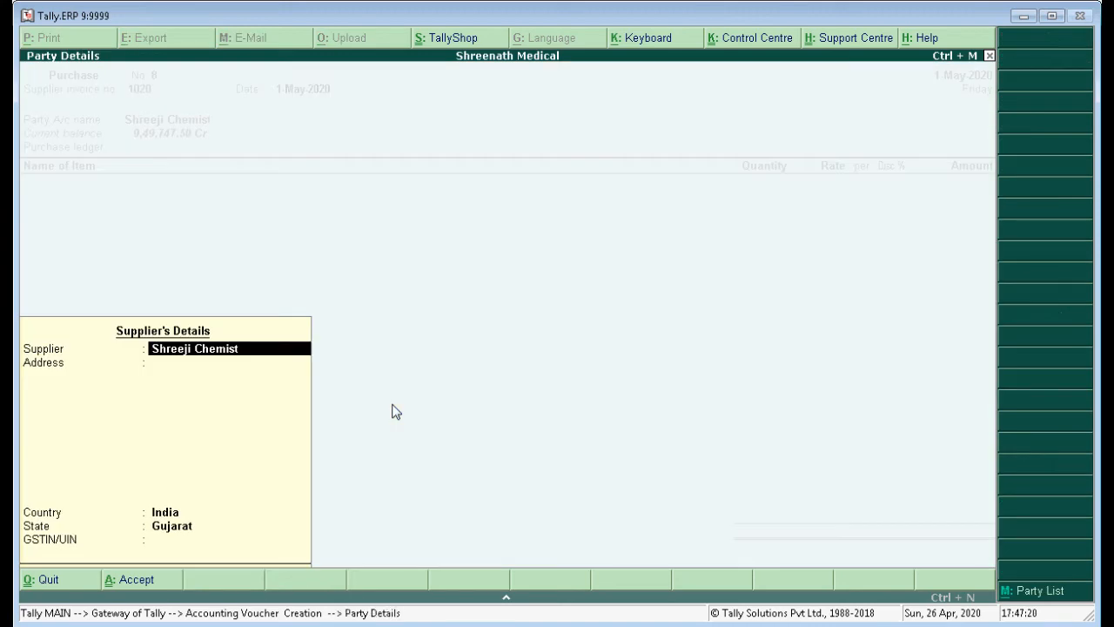
{"action": "key", "text": "Return"}
{"action": "key", "text": "Return"}
Select Vicks Action 500 in task 26 of the Word document, and add it as a stock item to the purchase voucher in Tally.ERP 9.
{"action": "key", "text": "alt+Tab"}
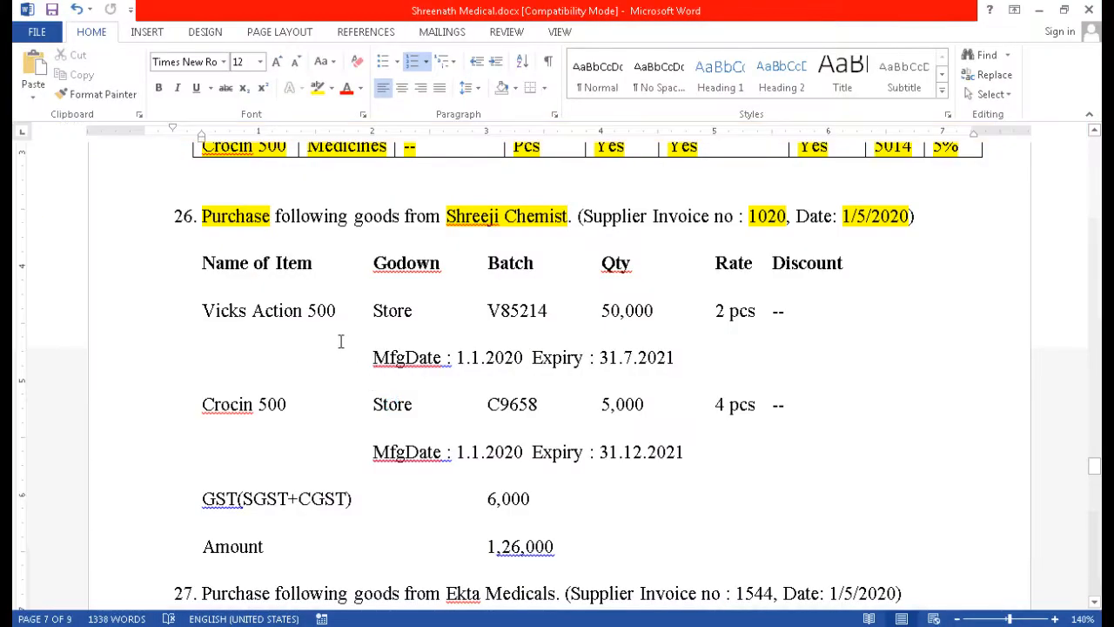
{"action": "left_click_drag", "start_coordinate": [338, 313], "coordinate": [202, 312]}
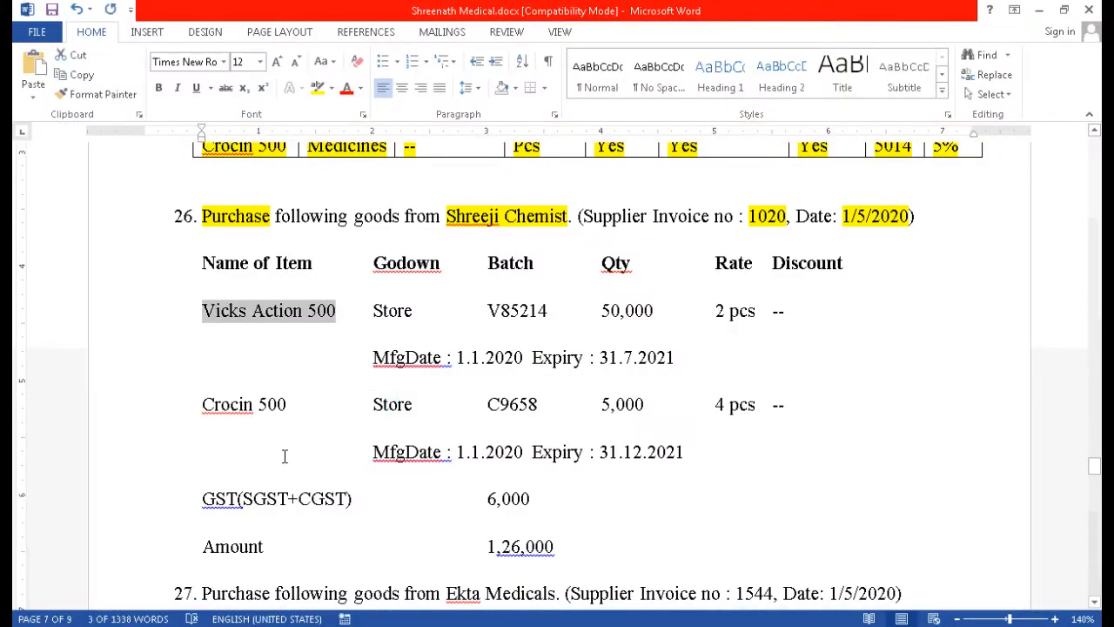
{"action": "key", "text": "alt+Tab"}
{"action": "type", "text": "V"}
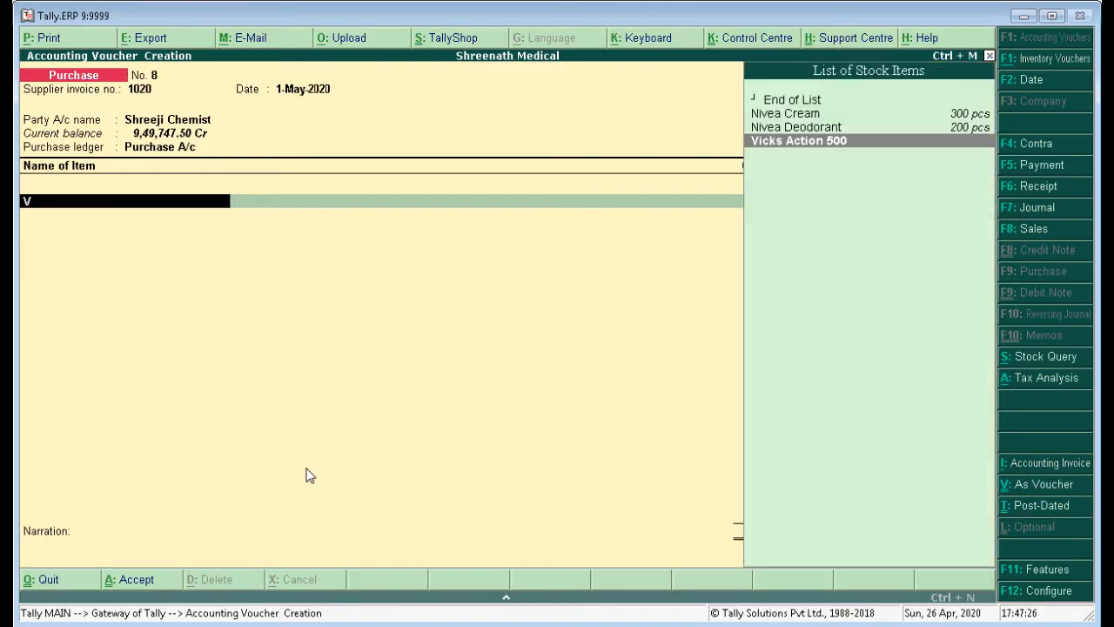
{"action": "key", "text": "Return"}
Look up the Vicks Action 500 godown in Word, and choose Store as the item's godown in Tally.ERP 9.
{"action": "key", "text": "alt+Tab"}
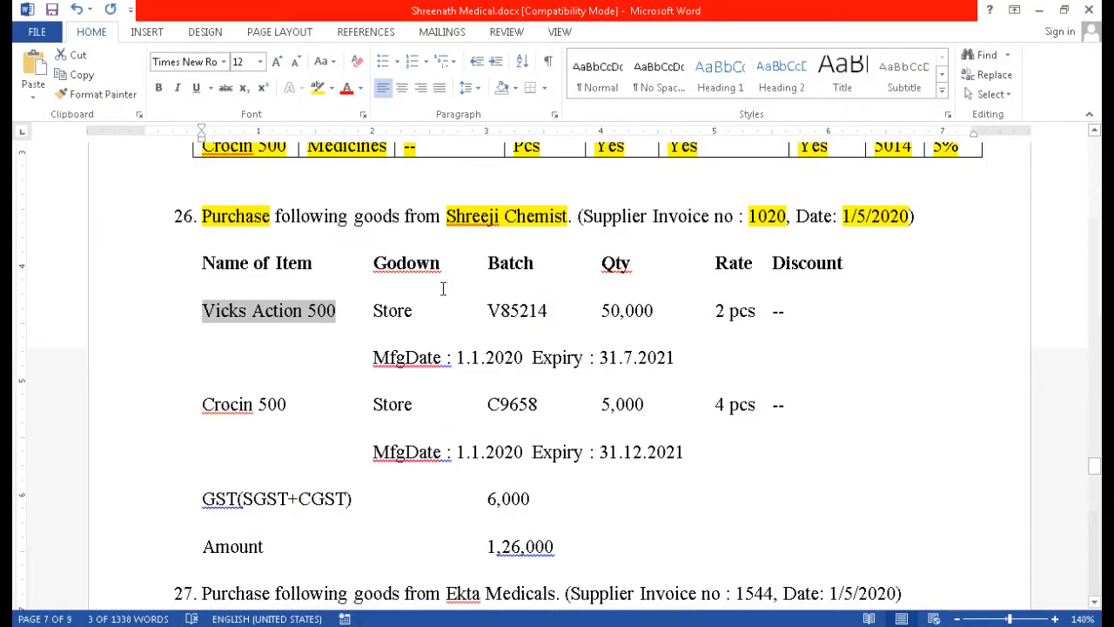
{"action": "left_click", "coordinate": [392, 310]}
{"action": "key", "text": "alt+Tab"}
{"action": "type", "text": "S"}
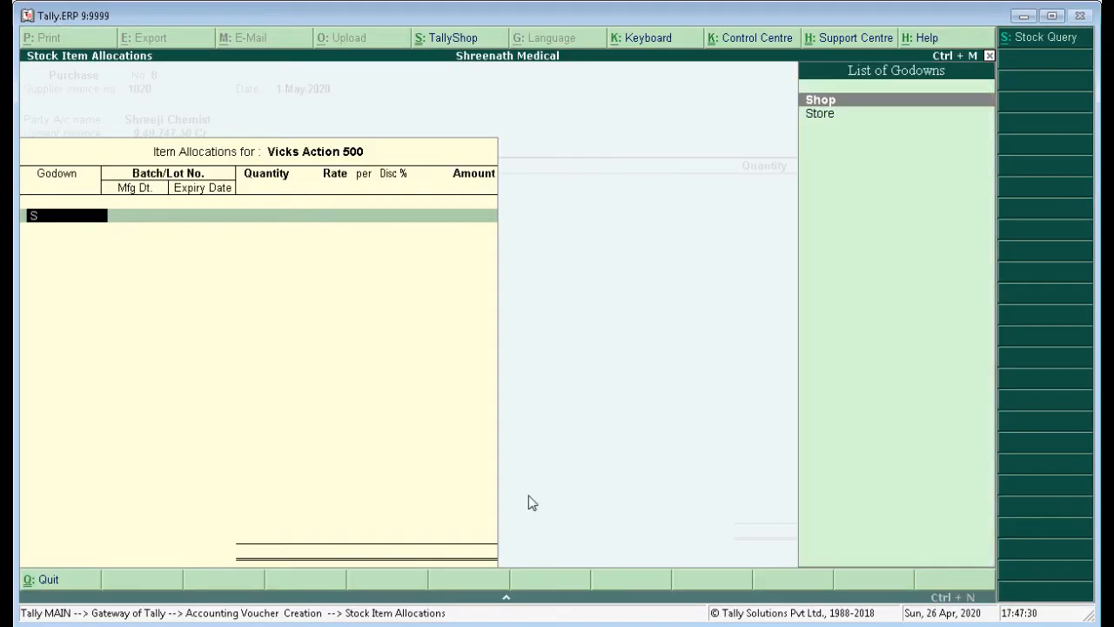
{"action": "key", "text": "Down"}
{"action": "key", "text": "Return"}
Copy batch number V85214 from Word, and enter it as a new batch number for Vicks Action 500 in Tally.ERP 9.
{"action": "key", "text": "alt+Tab"}
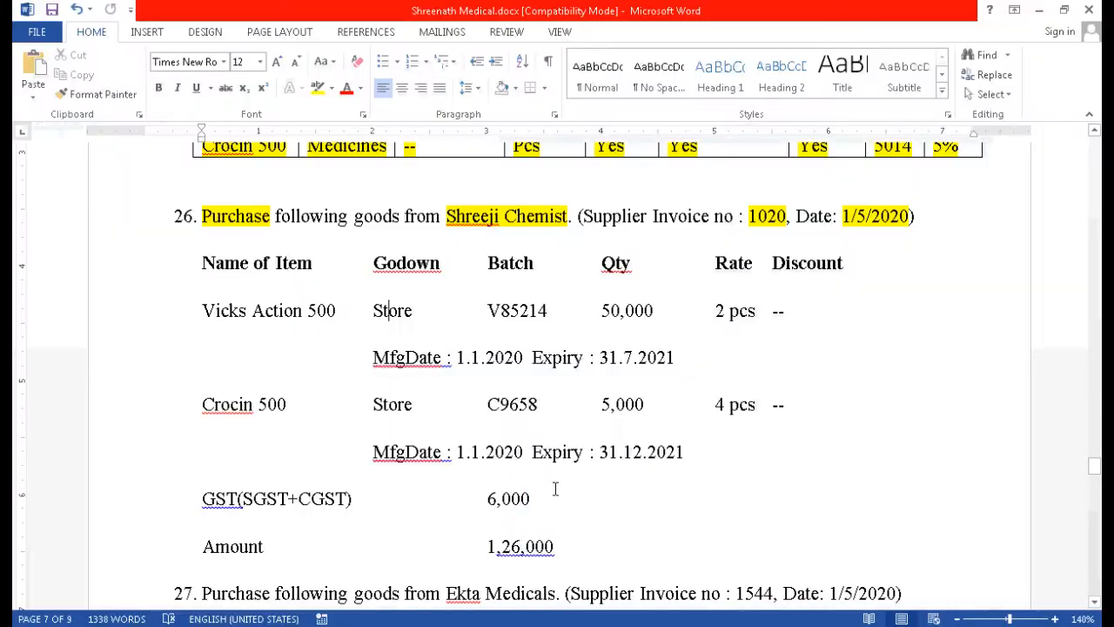
{"action": "double_click", "coordinate": [531, 313]}
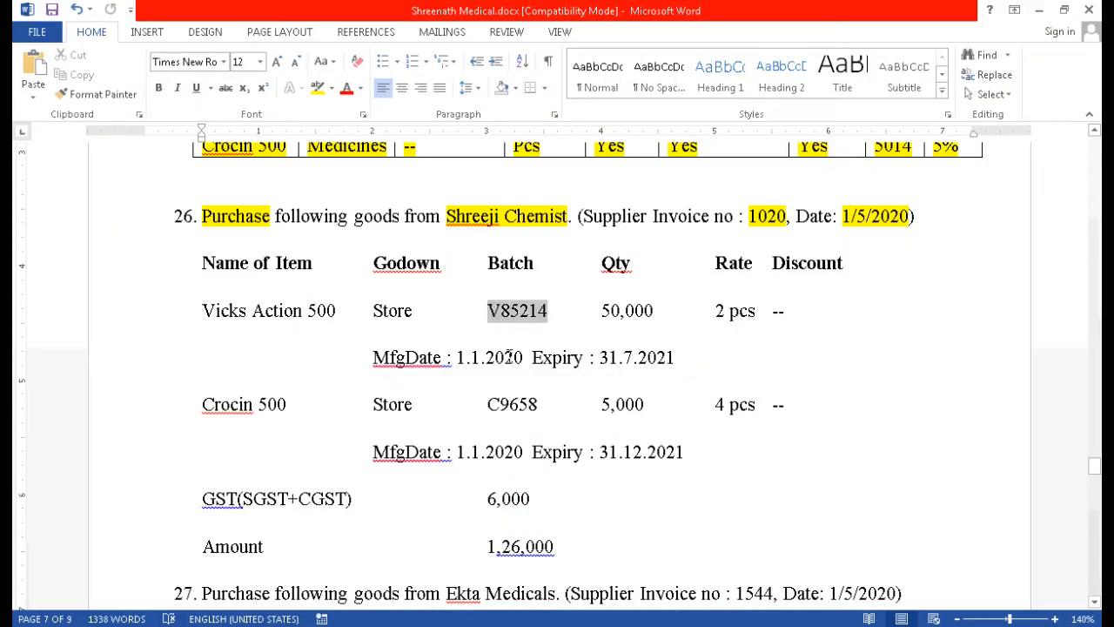
{"action": "key", "text": "alt+Tab"}
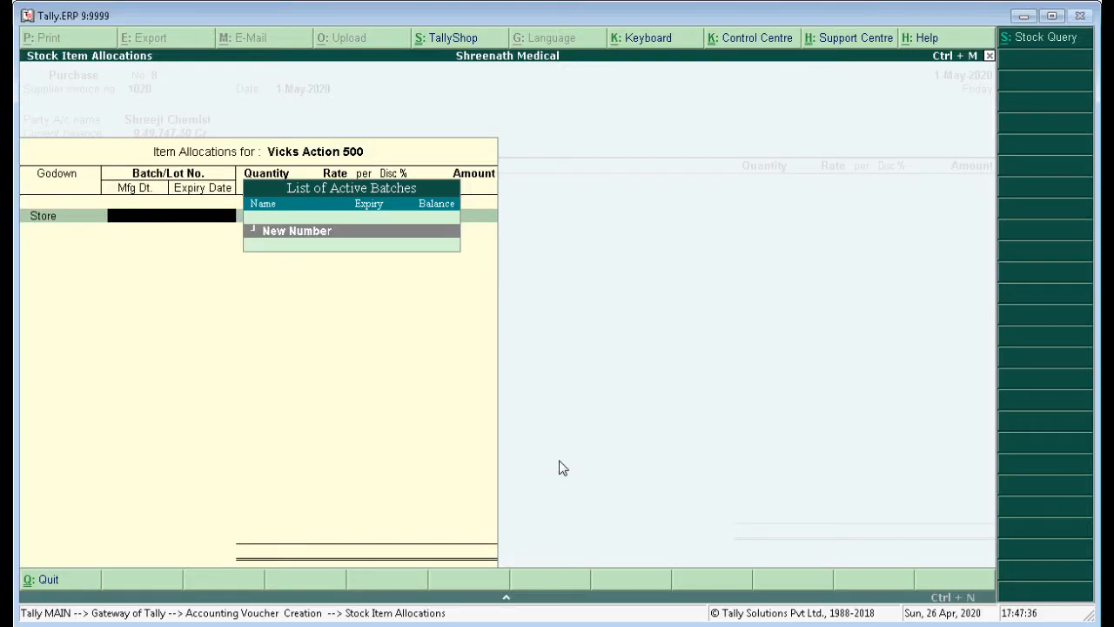
{"action": "key", "text": "Return"}
{"action": "key", "text": "ctrl+alt+v"}
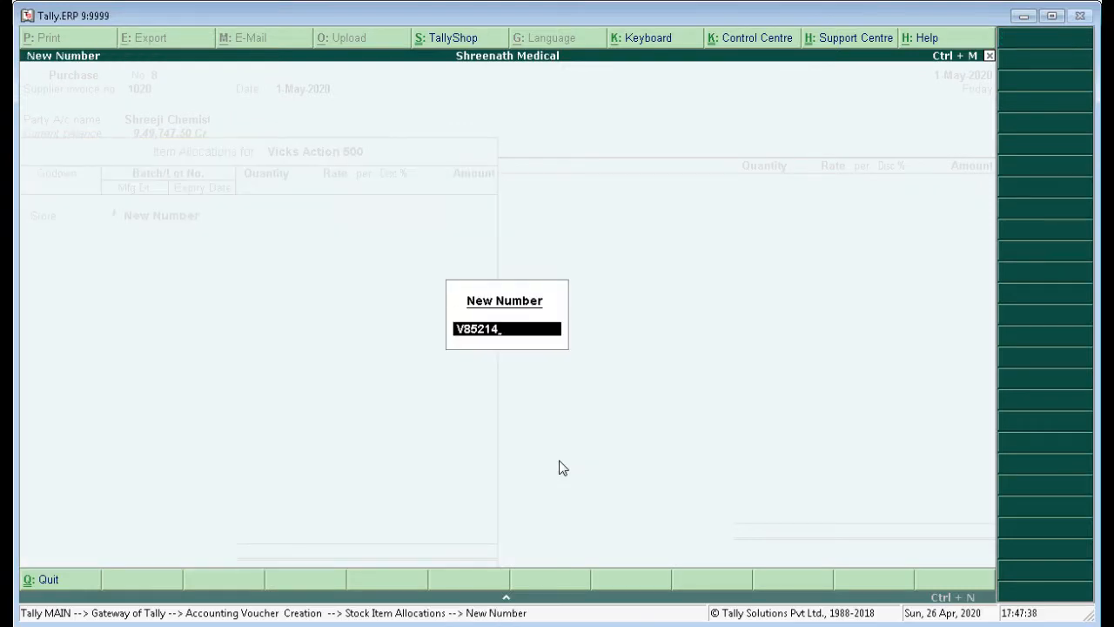
{"action": "key", "text": "Return"}
Select the quantity 50,000 for Vicks Action 500 in Word, and enter 50000 as the batch quantity in Tally.ERP 9.
{"action": "key", "text": "alt+Tab"}
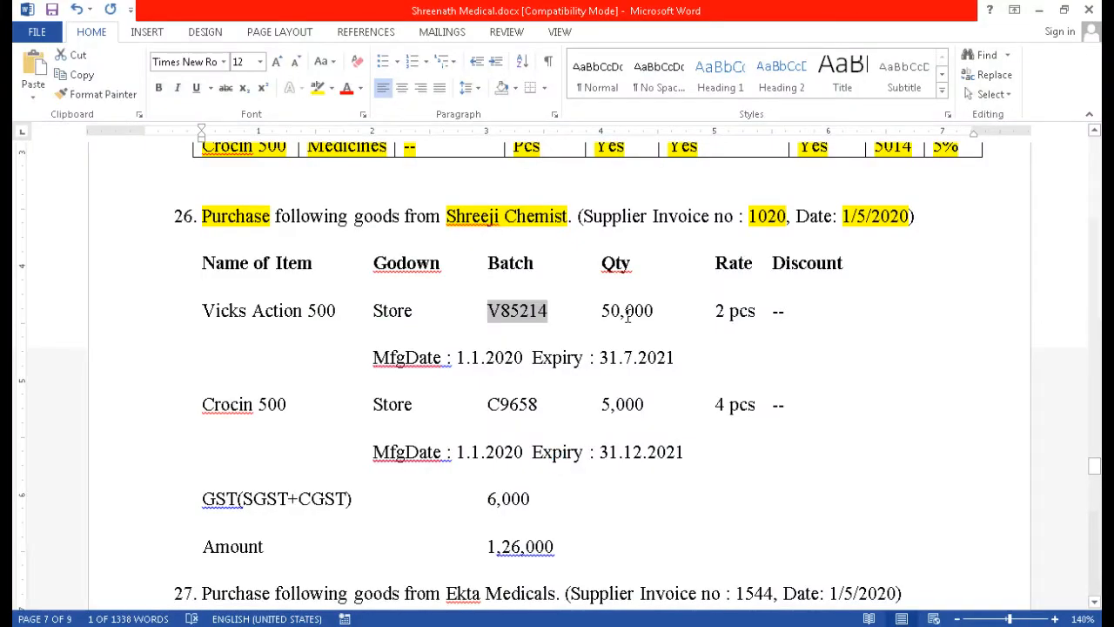
{"action": "left_click_drag", "start_coordinate": [603, 311], "coordinate": [655, 311]}
{"action": "key", "text": "ctrl+c"}
{"action": "key", "text": "alt+Tab"}
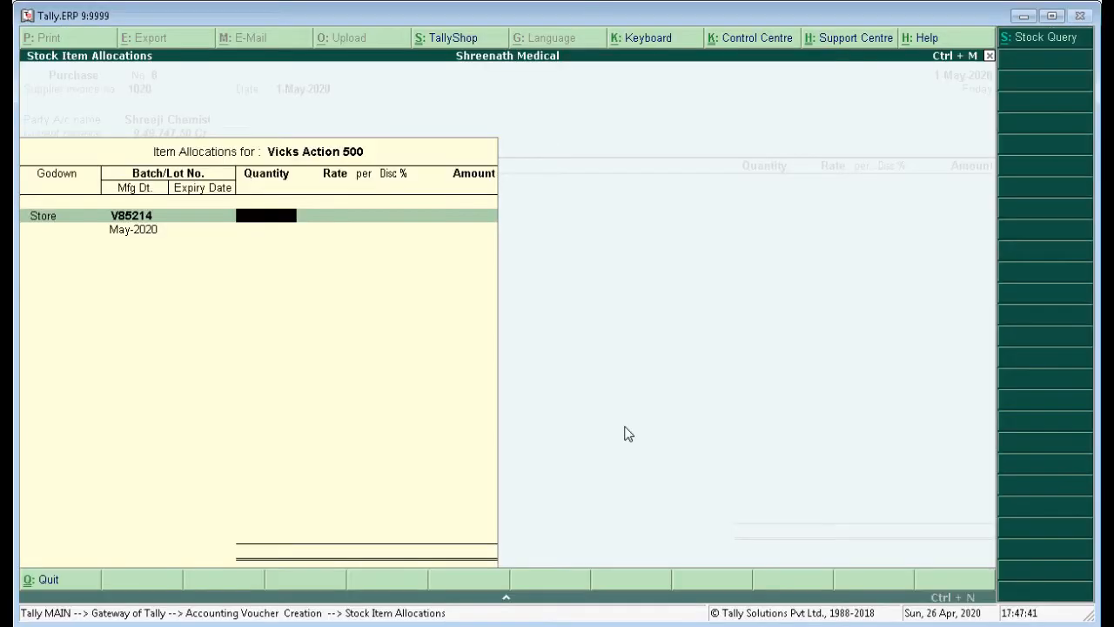
{"action": "type", "text": "50000"}
{"action": "key", "text": "Return"}
Look up the Vicks Action 500 rate in Word, set it to 2 per pcs in Tally.ERP 9, and accept the amount without a discount.
{"action": "key", "text": "alt+Tab"}
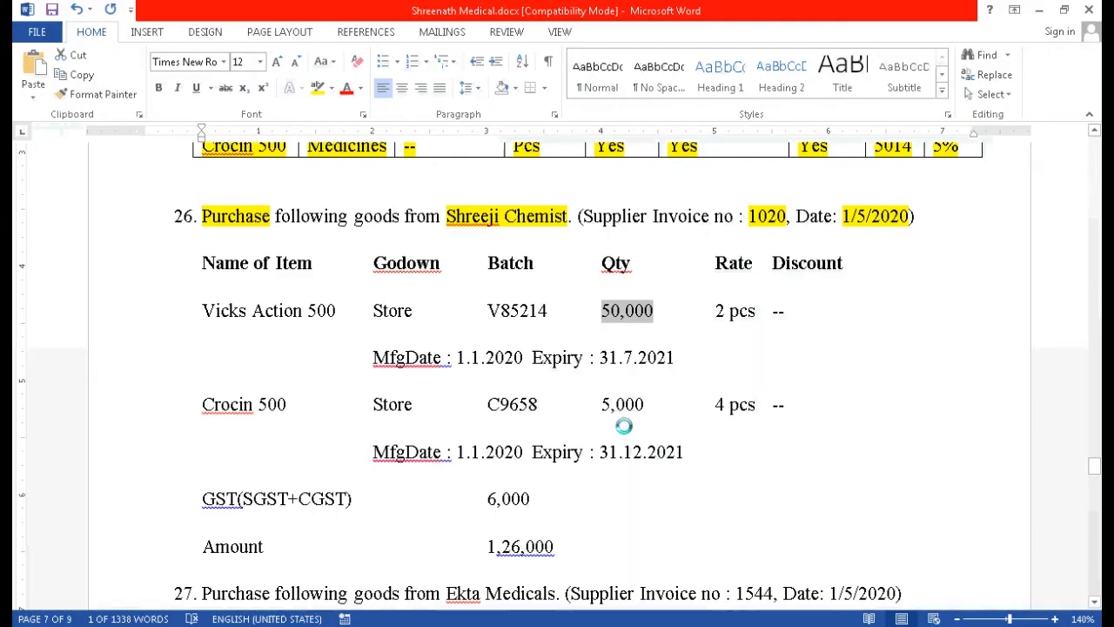
{"action": "left_click", "coordinate": [743, 311]}
{"action": "key", "text": "alt+Tab"}
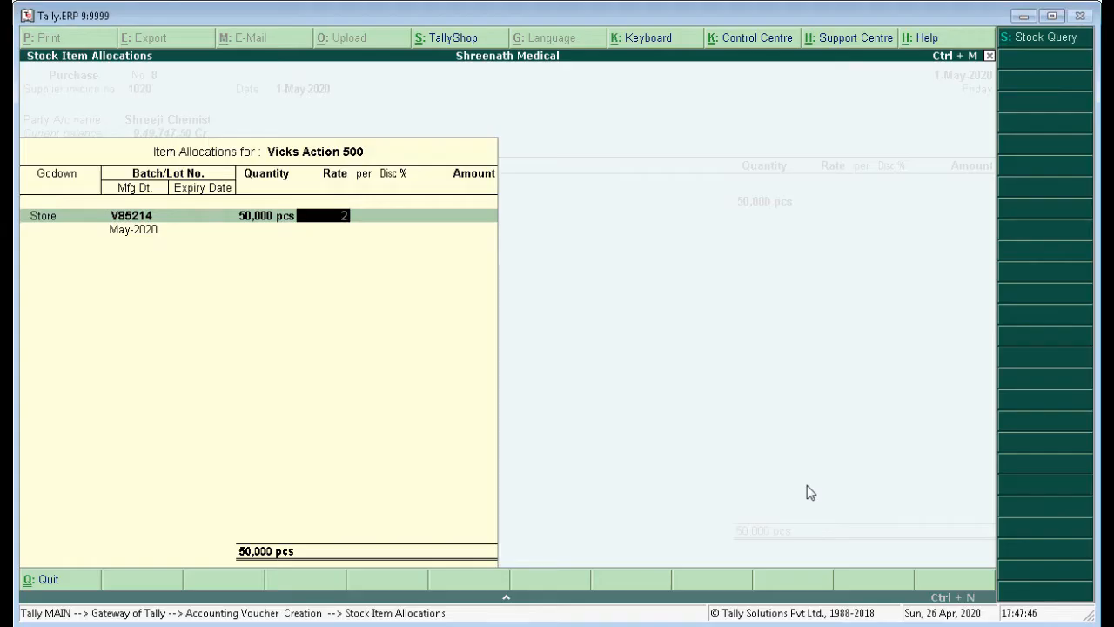
{"action": "key", "text": "Return"}
{"action": "key", "text": "alt+Tab"}
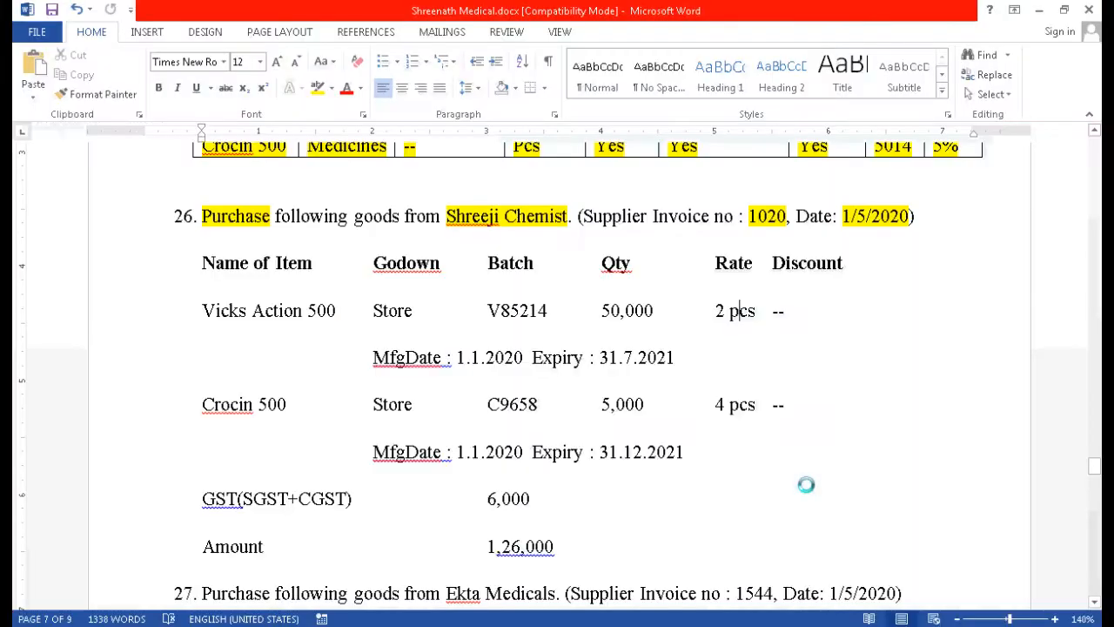
{"action": "key", "text": "alt+Tab"}
{"action": "key", "text": "Return"}
{"action": "key", "text": "Return"}
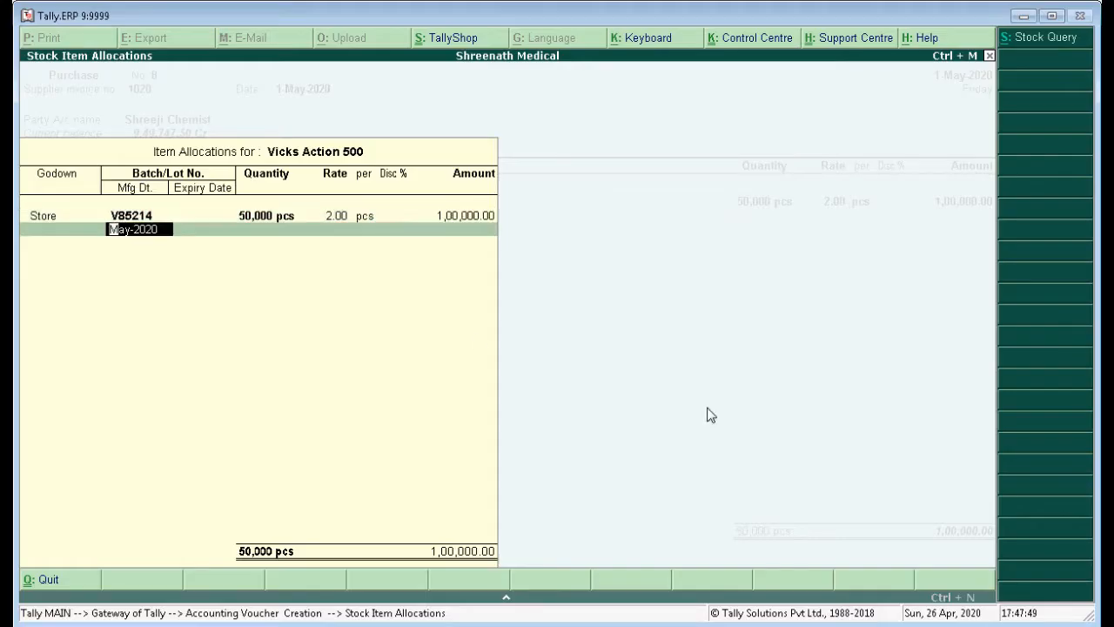
Select the manufacturing date 1.1.2020 in Word, and enter it as the manufacturing date of batch V85214 in Tally.ERP 9.
{"action": "key", "text": "alt+Tab"}
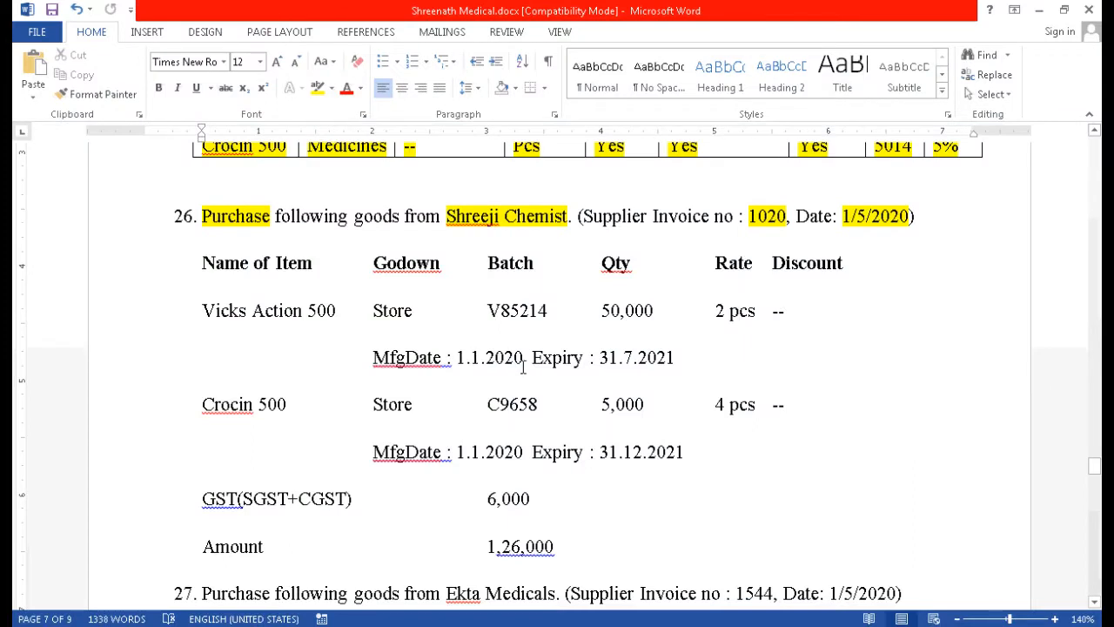
{"action": "left_click_drag", "start_coordinate": [524, 365], "coordinate": [456, 359]}
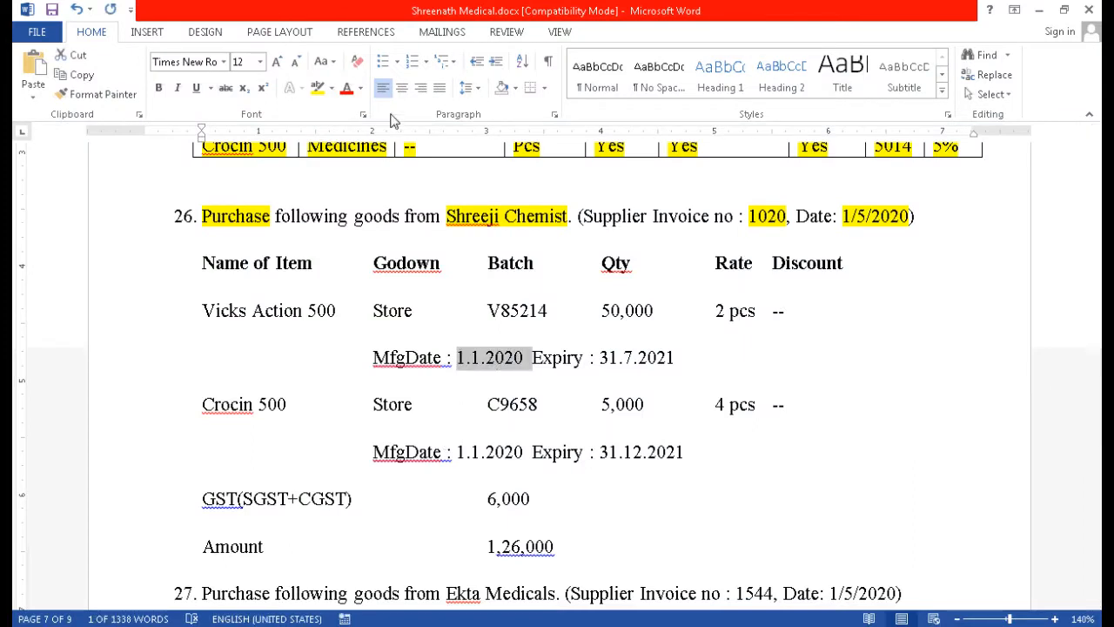
{"action": "key", "text": "alt+Tab"}
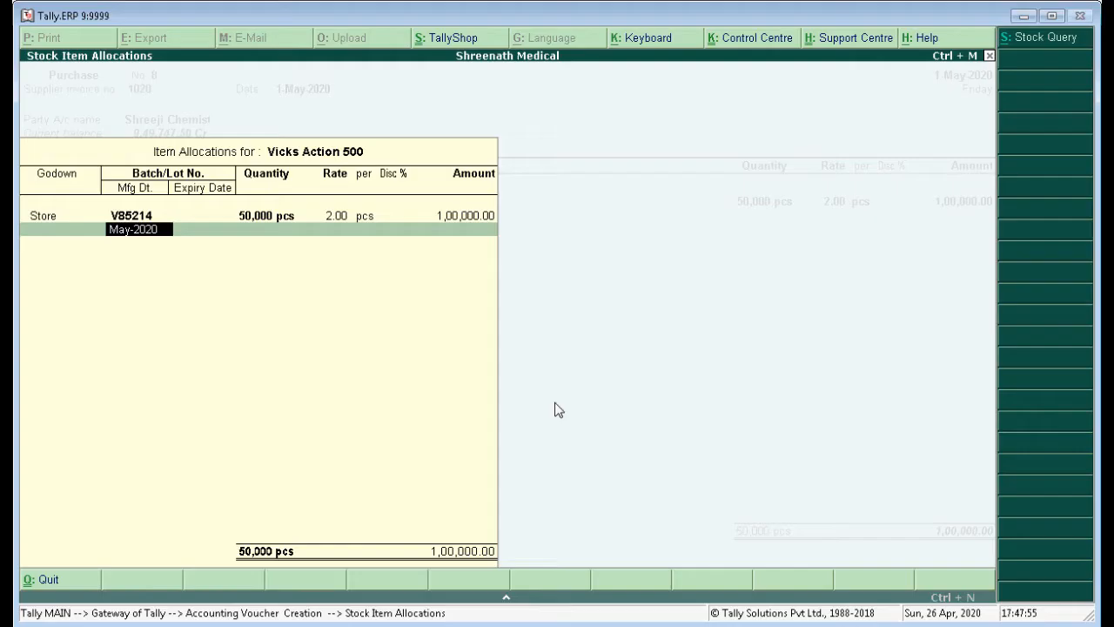
{"action": "type", "text": "1.1."}
{"action": "key", "text": "Return"}
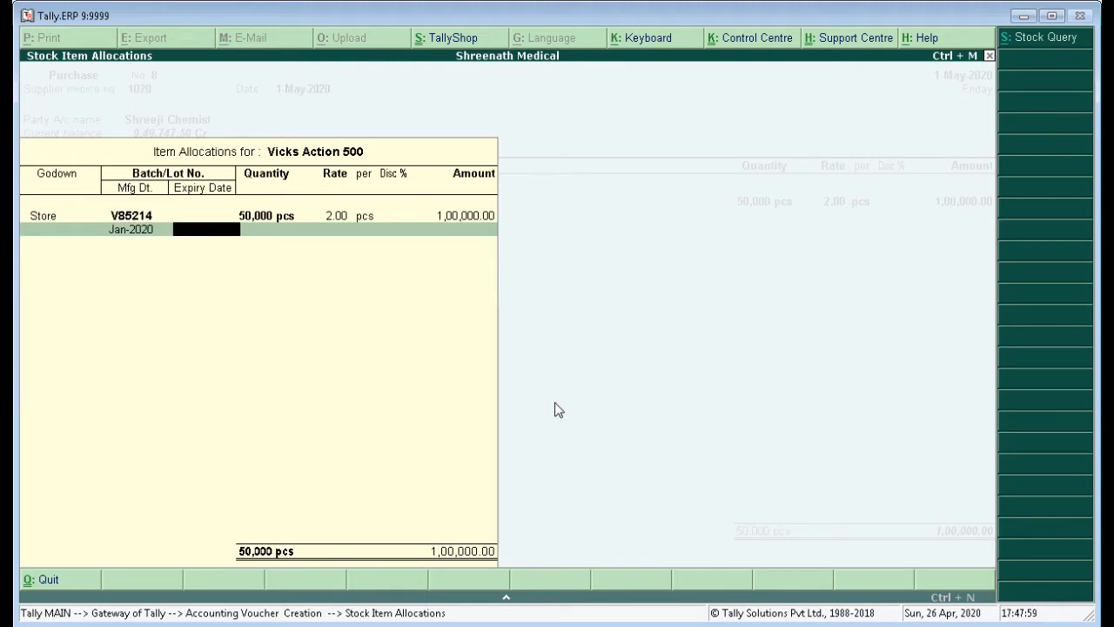
Select the expiry date 31.7.2021 in Word, enter it for batch V85214 in Tally.ERP 9, and finish the Vicks Action 500 allocation.
{"action": "key", "text": "alt+Tab"}
{"action": "left_click_drag", "start_coordinate": [601, 357], "coordinate": [675, 358]}
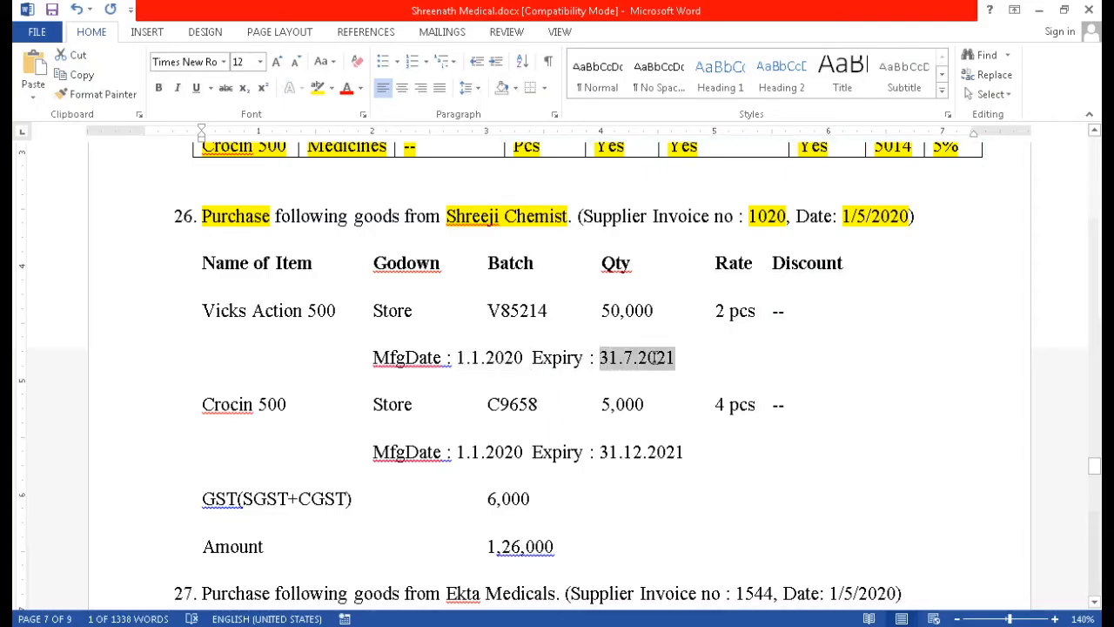
{"action": "key", "text": "alt+Tab"}
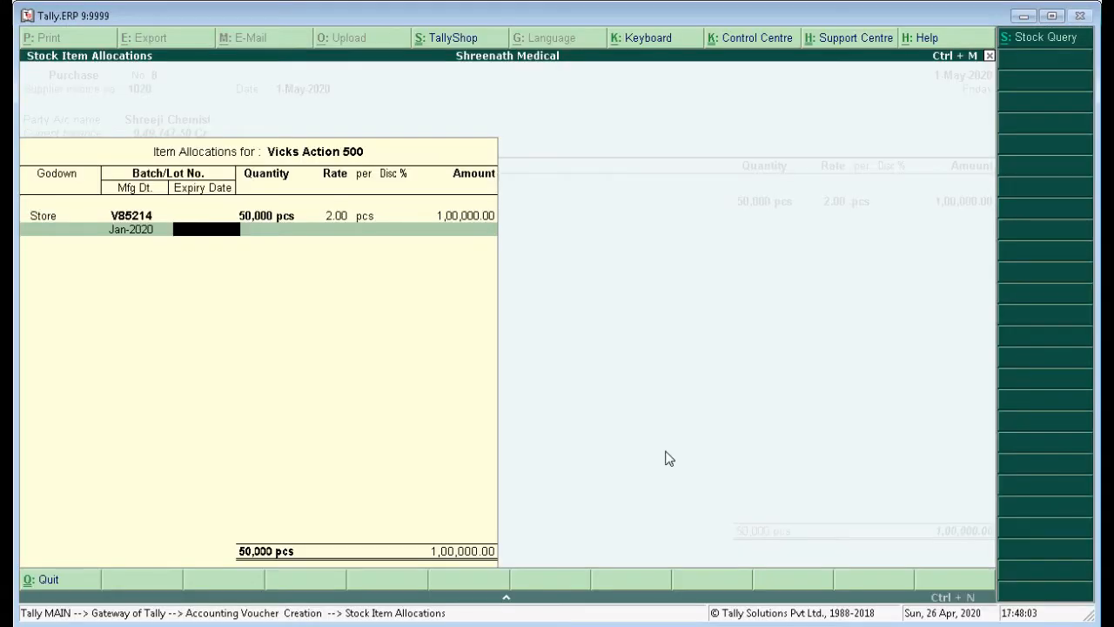
{"action": "type", "text": "31.7.2021"}
{"action": "key", "text": "Return"}
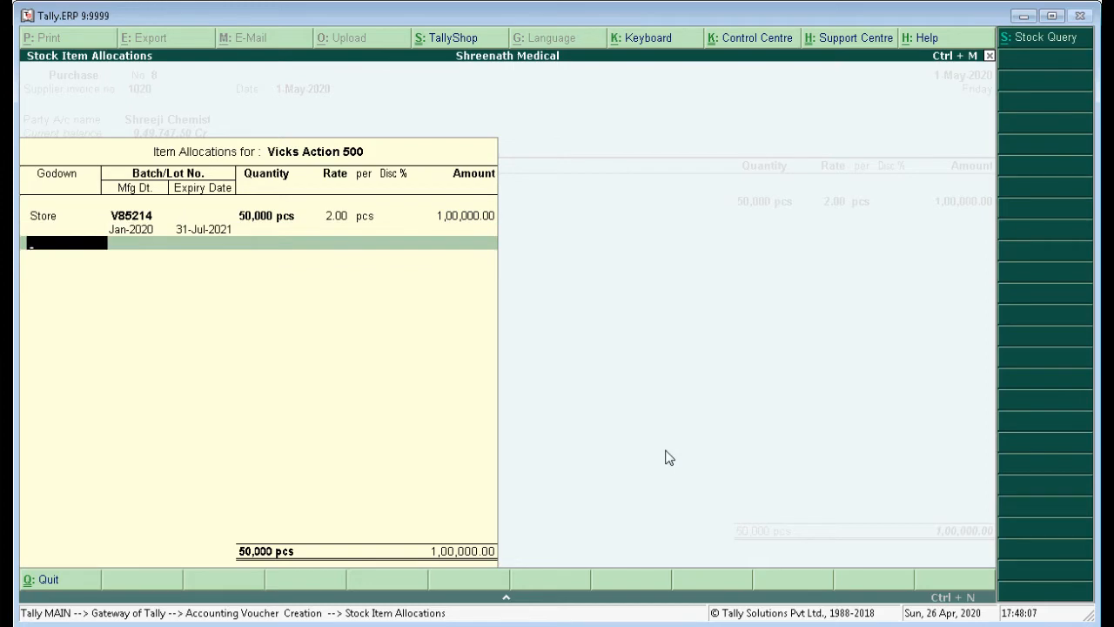
{"action": "key", "text": "Return"}
{"action": "key", "text": "Return"}
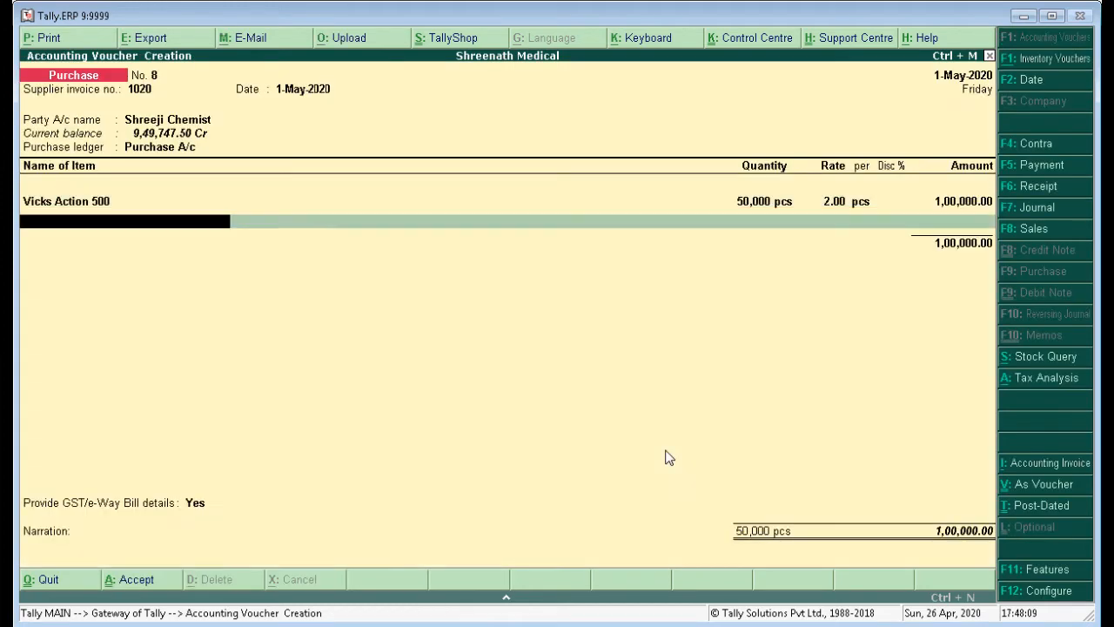
Select Crocin 500 in task 26 of the Word document, and add it as the second stock item of the voucher in Tally.ERP 9.
{"action": "key", "text": "alt+Tab"}
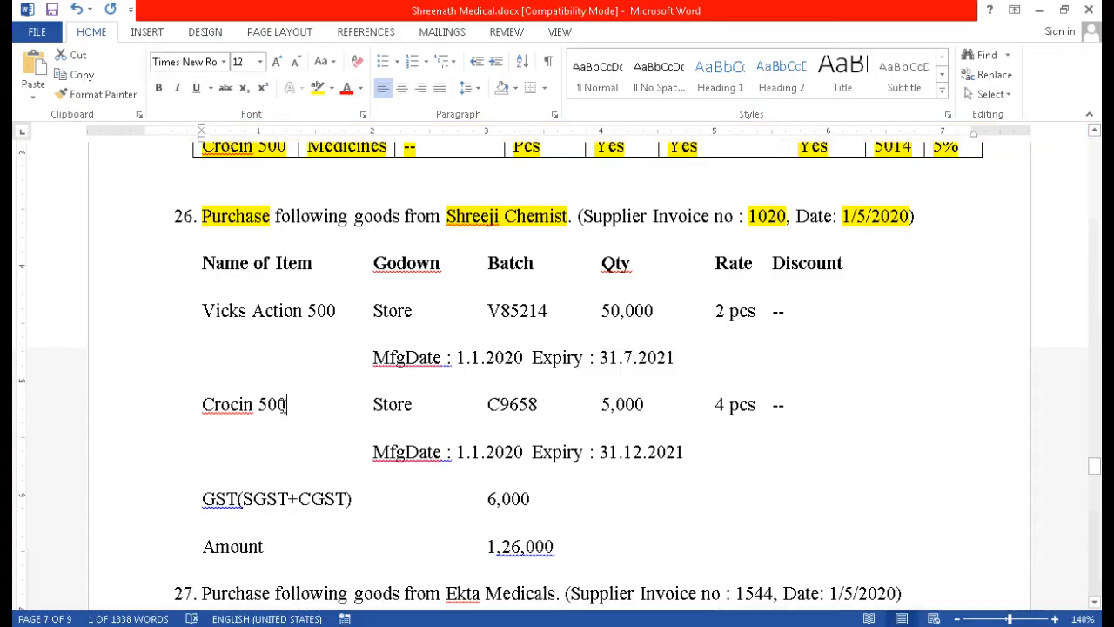
{"action": "left_click_drag", "start_coordinate": [286, 405], "coordinate": [202, 405]}
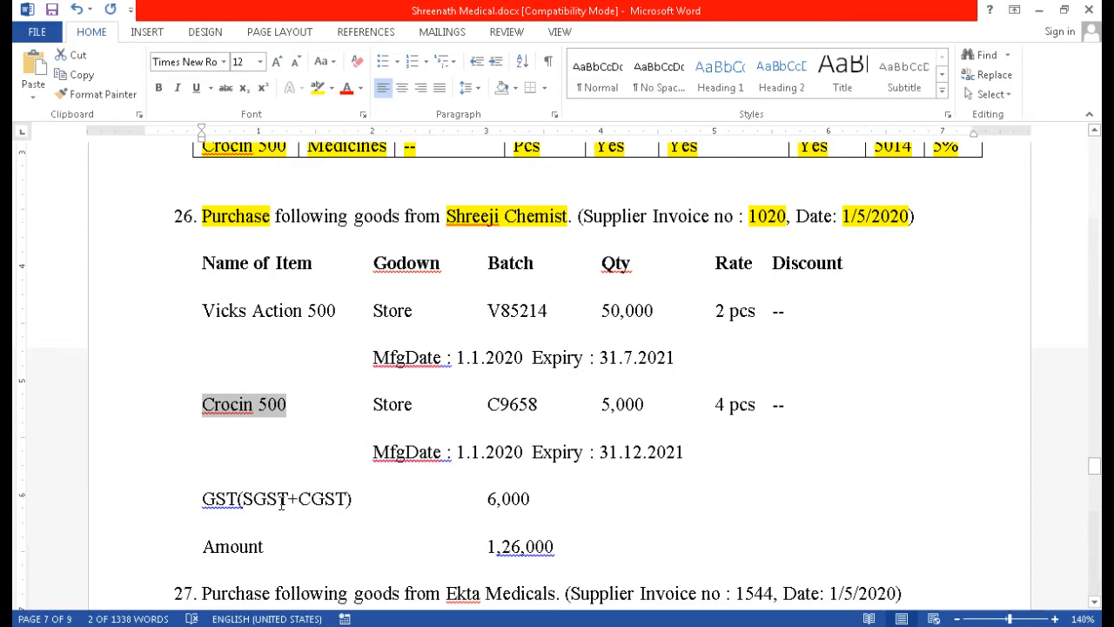
{"action": "key", "text": "alt+Tab"}
{"action": "type", "text": "C"}
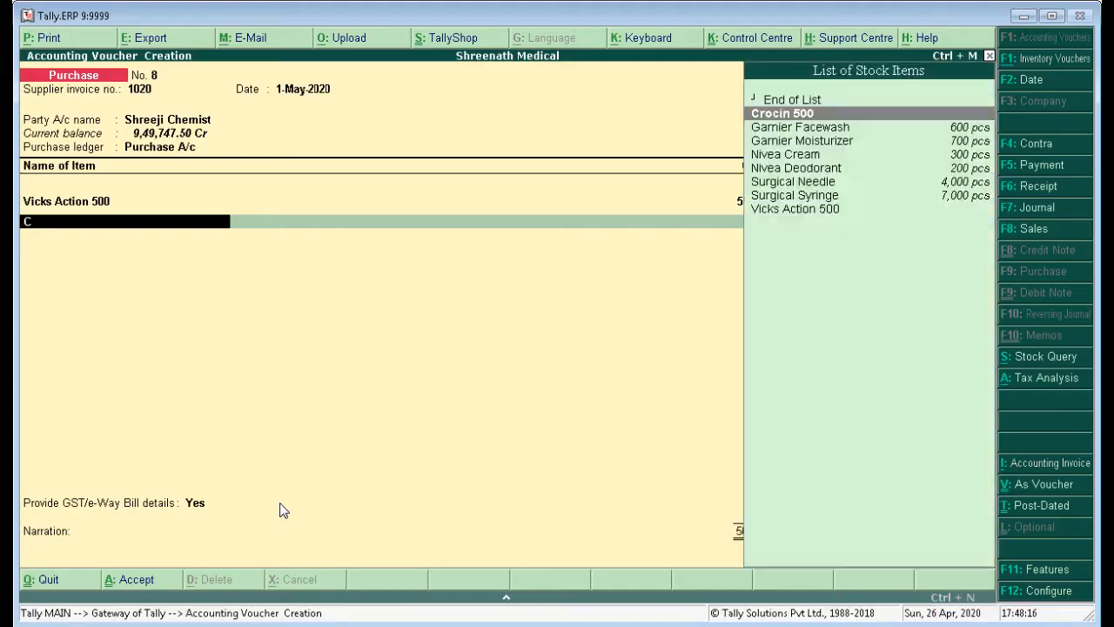
{"action": "key", "text": "Return"}
Look up the Crocin 500 godown in Word, and choose Store as the item's godown in Tally.ERP 9.
{"action": "key", "text": "alt+Tab"}
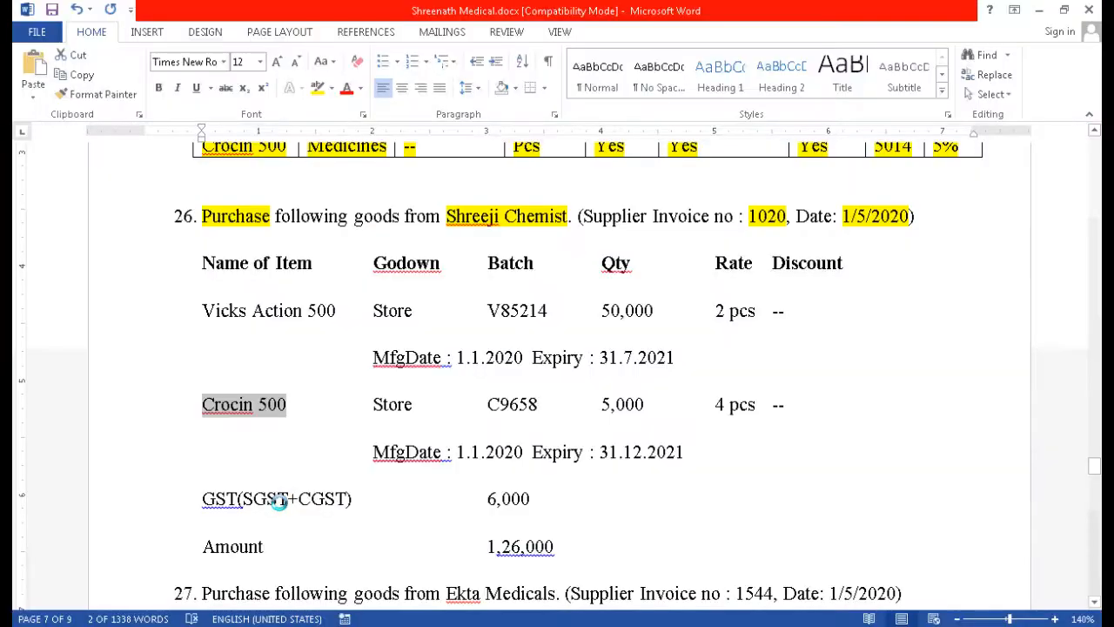
{"action": "left_click", "coordinate": [409, 405]}
{"action": "key", "text": "alt+Tab"}
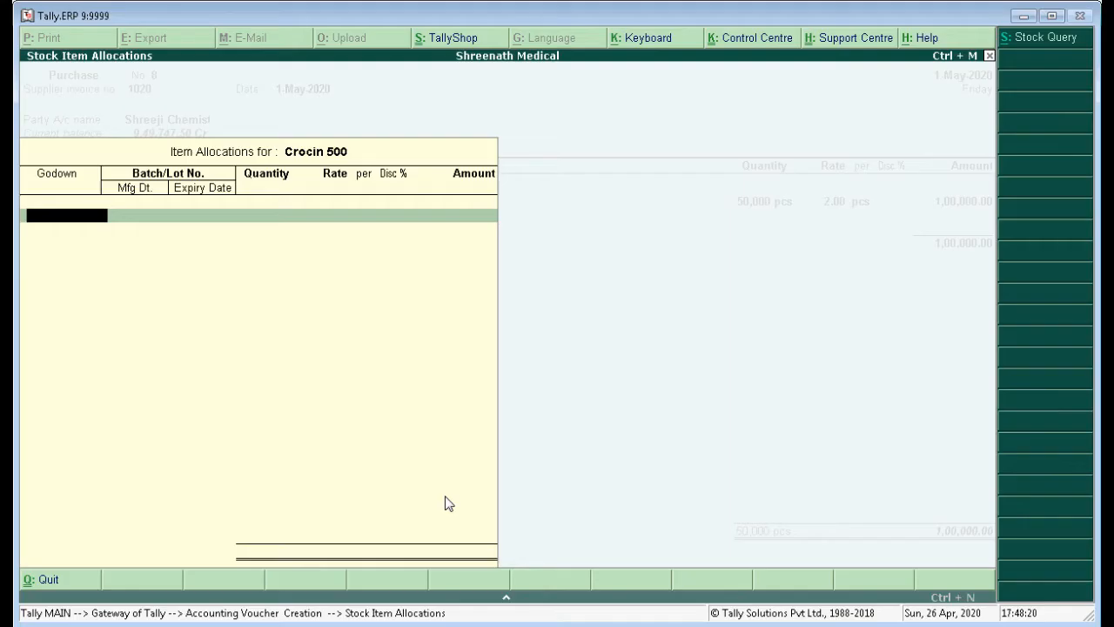
{"action": "type", "text": "S"}
{"action": "key", "text": "Down"}
{"action": "key", "text": "Return"}
Copy batch number C9658 from Word, and enter it as a new batch number for Crocin 500 in Tally.ERP 9.
{"action": "key", "text": "alt+Tab"}
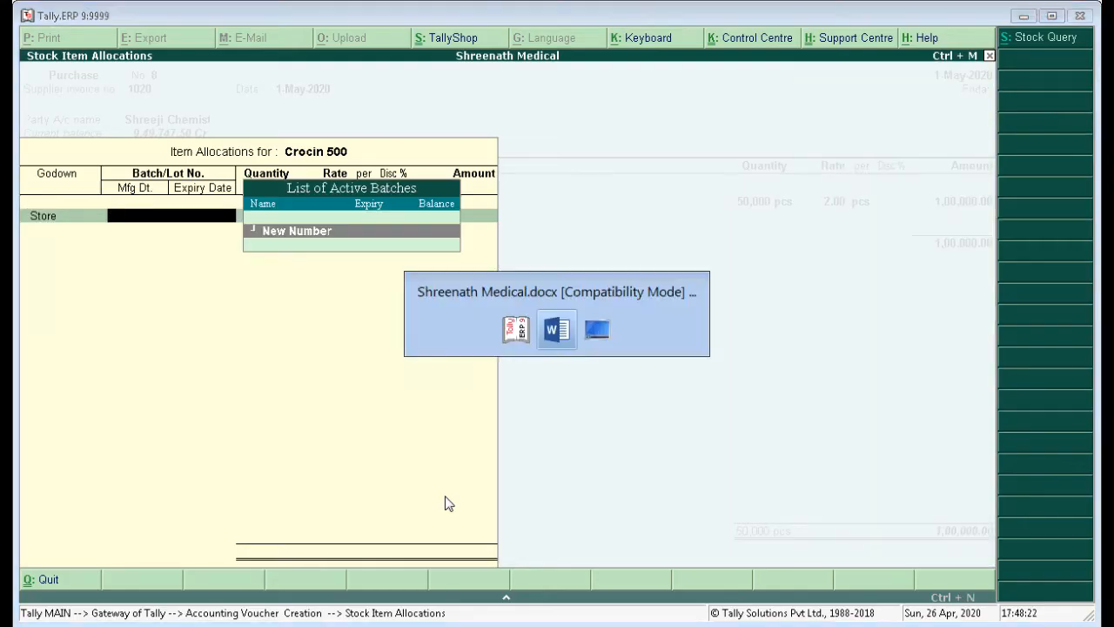
{"action": "left_click_drag", "start_coordinate": [538, 405], "coordinate": [488, 405]}
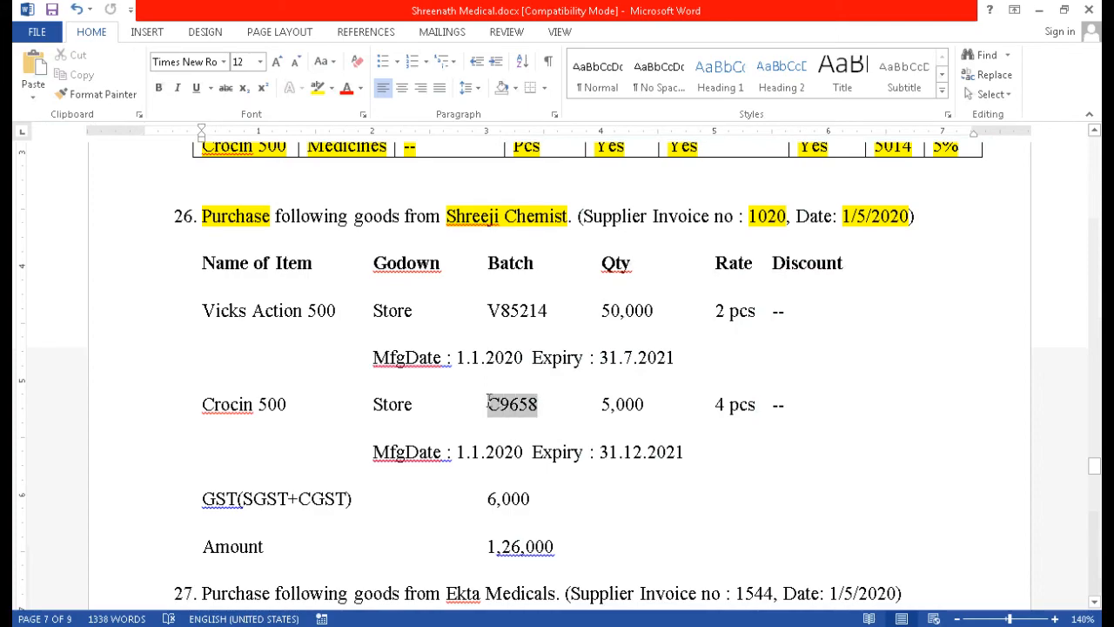
{"action": "key", "text": "ctrl+c"}
{"action": "key", "text": "alt+Tab"}
{"action": "key", "text": "ctrl+v"}
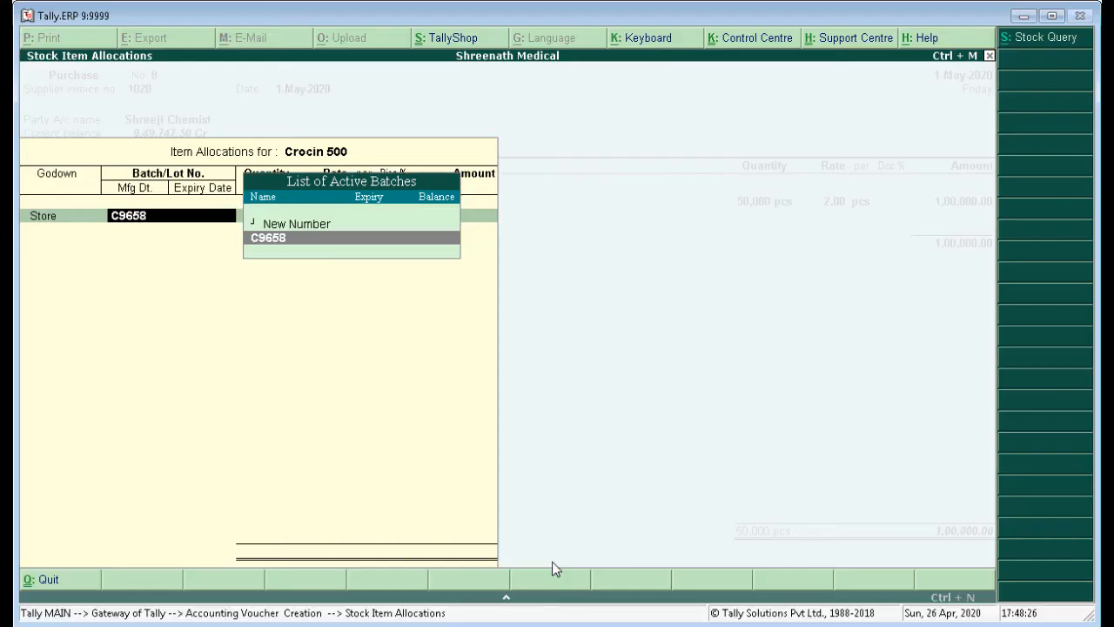
{"action": "key", "text": "Up"}
{"action": "key", "text": "Return"}
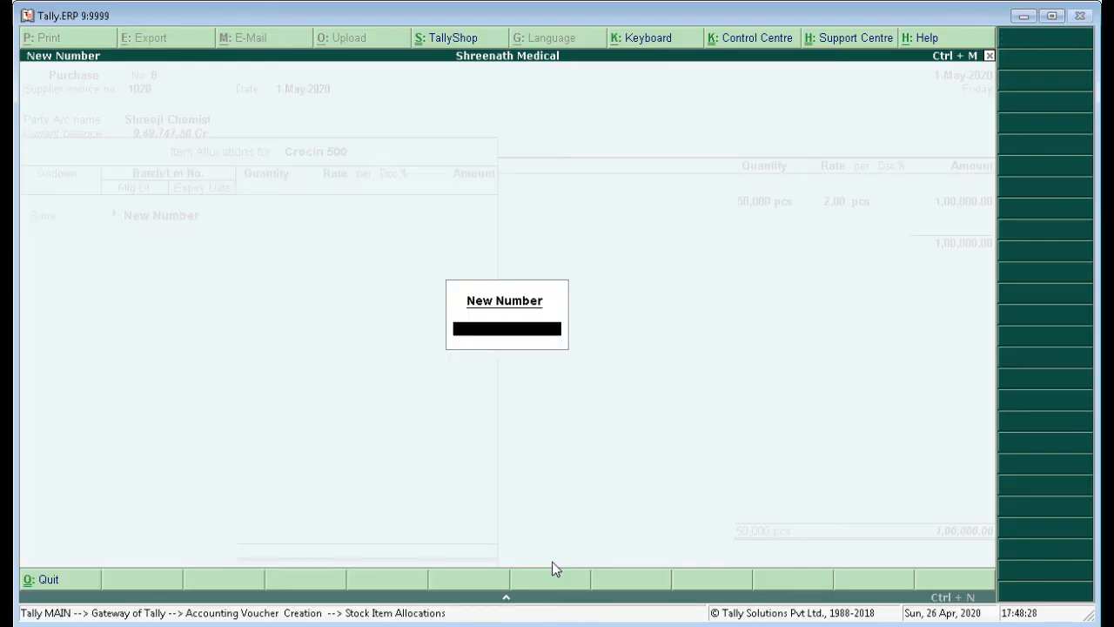
{"action": "key", "text": "ctrl+v"}
{"action": "key", "text": "Return"}
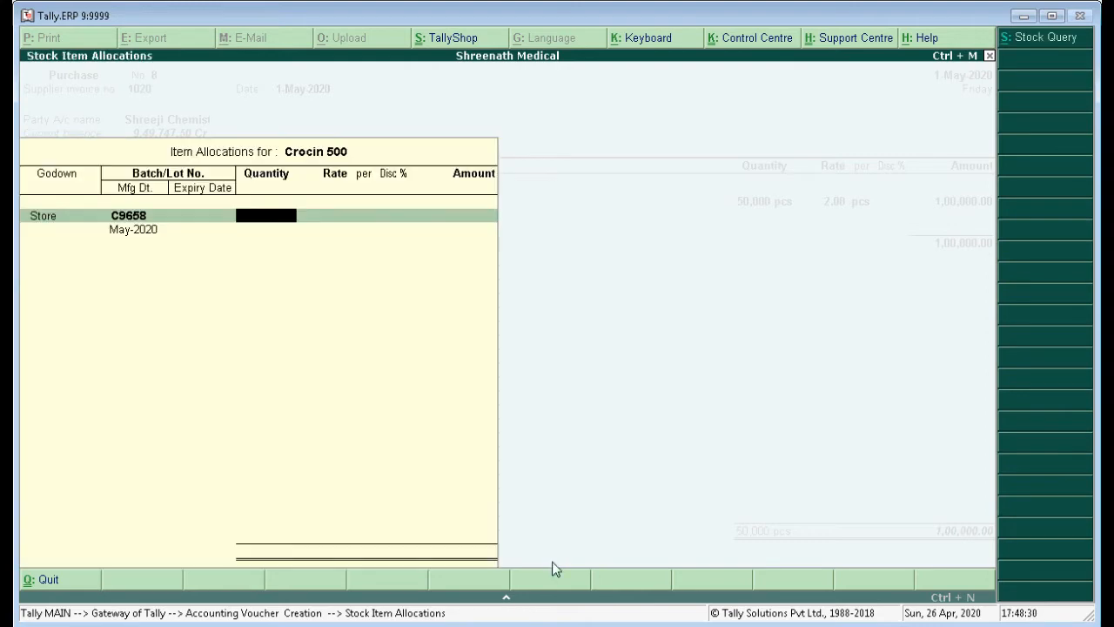
Look up the Crocin 500 quantity in Word, and enter 5,000 pcs for batch C9658 in Tally.ERP 9.
{"action": "key", "text": "alt+Tab"}
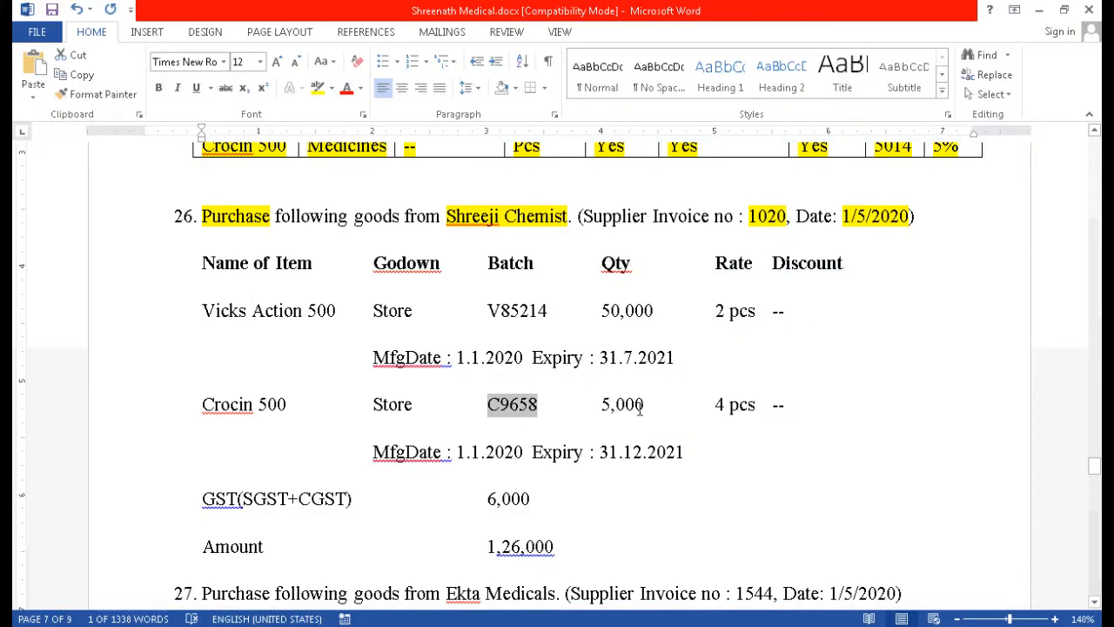
{"action": "left_click", "coordinate": [687, 502]}
{"action": "key", "text": "alt+Tab"}
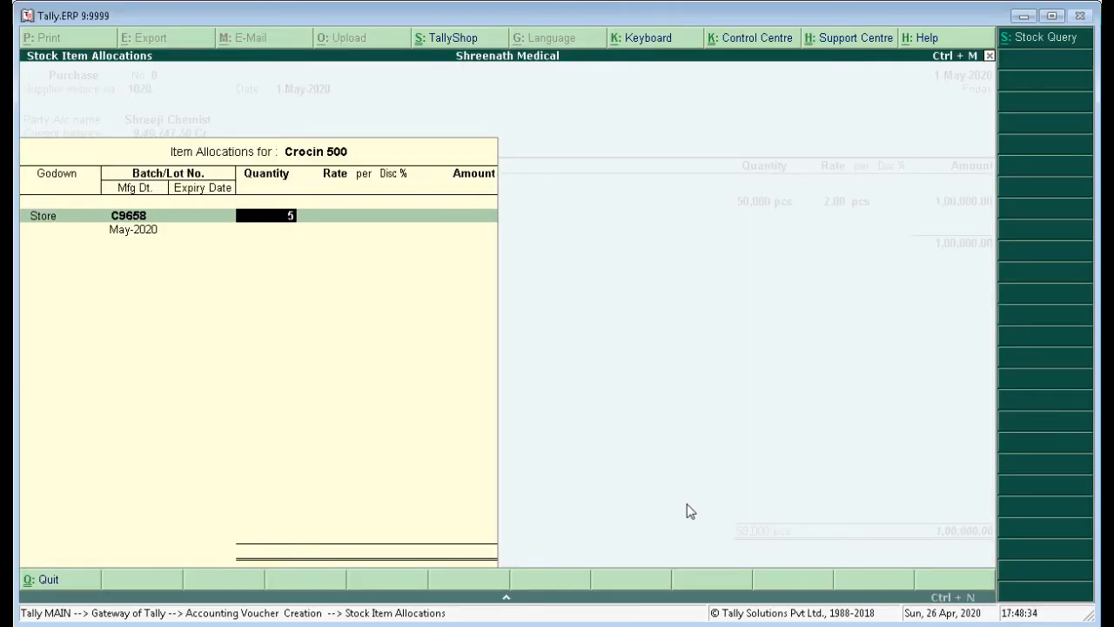
{"action": "type", "text": "5,000"}
{"action": "key", "text": "Return"}
Check the Crocin 500 rate in Word, and enter a rate of 4 per pcs without discount in Tally.ERP 9.
{"action": "key", "text": "alt+Tab"}
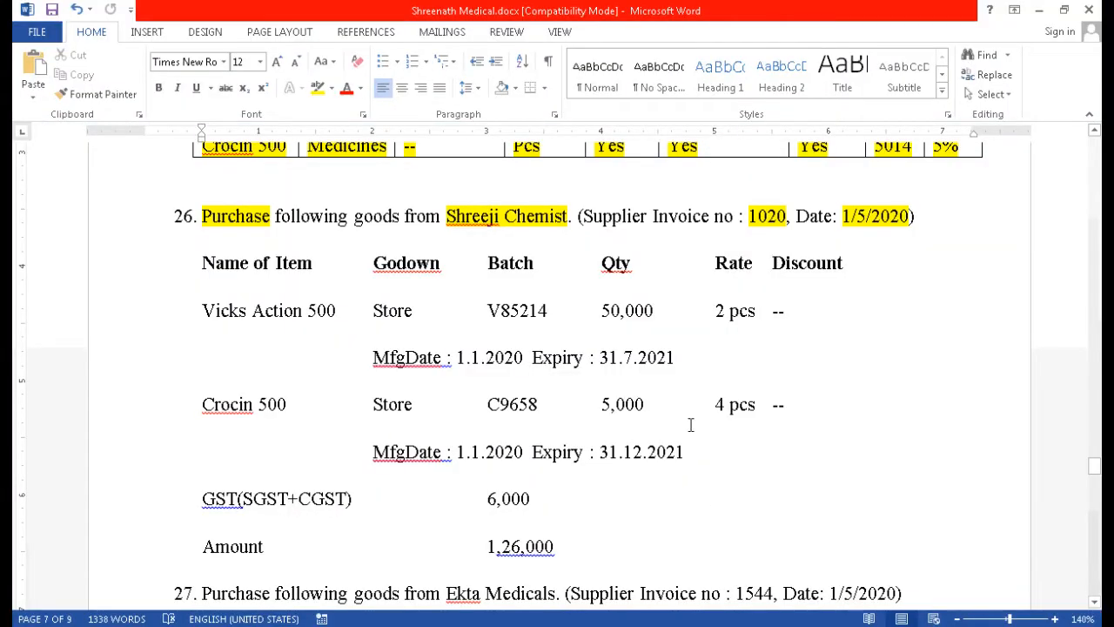
{"action": "key", "text": "alt+Tab"}
{"action": "type", "text": "4"}
{"action": "key", "text": "Return"}
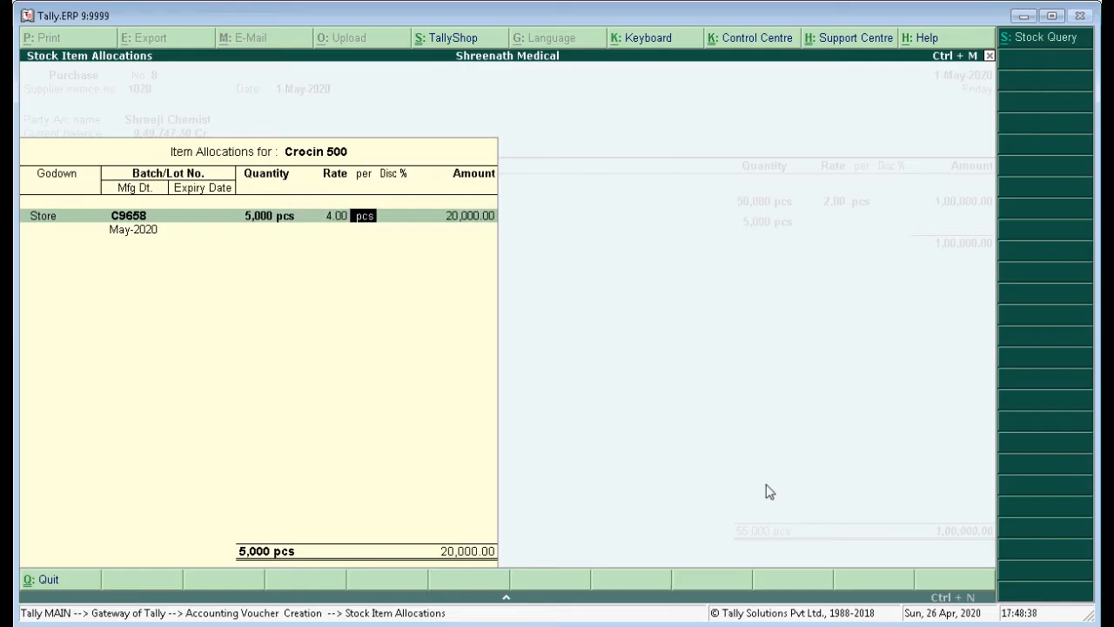
{"action": "key", "text": "Return"}
{"action": "key", "text": "Return"}
{"action": "key", "text": "Return"}
Select the Crocin 500 manufacturing date in Word, and enter 1.1.2020 for batch C9658 in Tally.ERP 9.
{"action": "key", "text": "alt+Tab"}
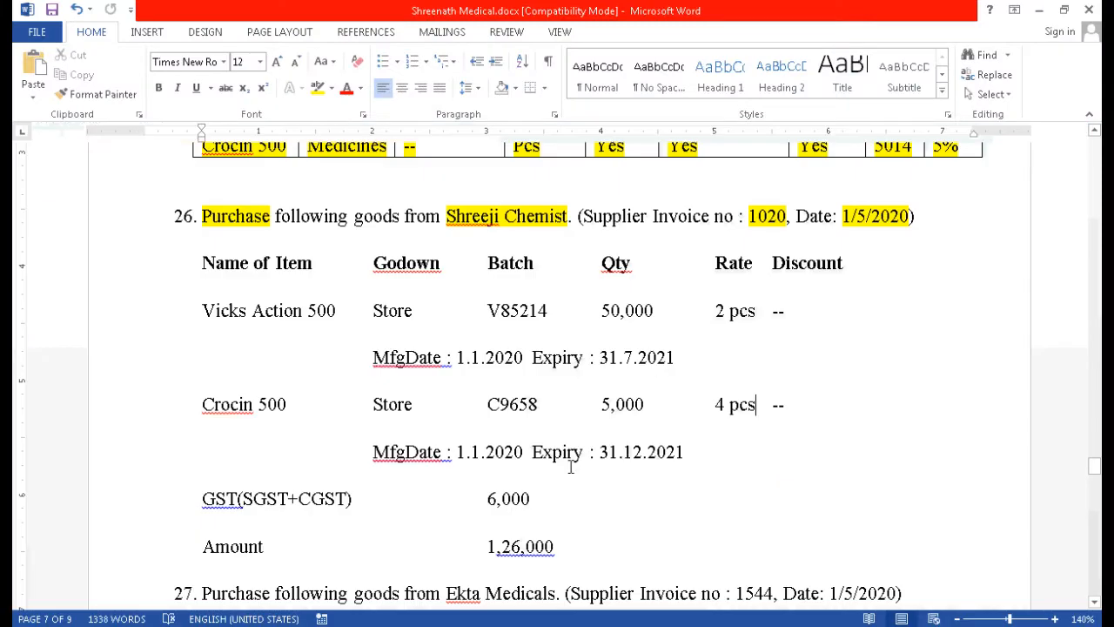
{"action": "double_click", "coordinate": [510, 451]}
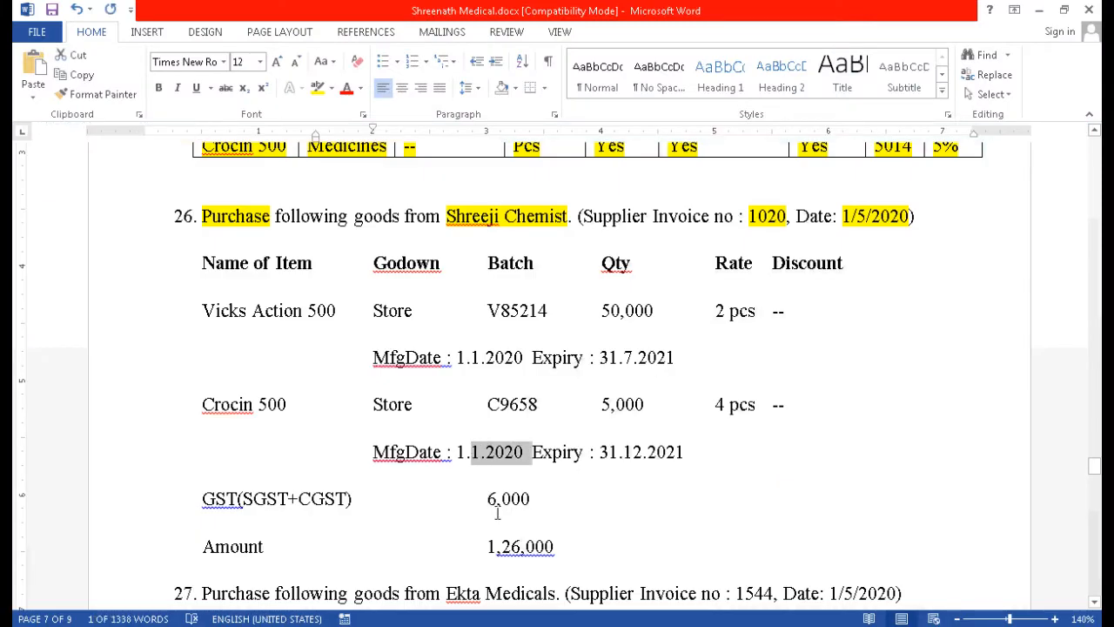
{"action": "key", "text": "alt+Tab"}
{"action": "type", "text": "1"}
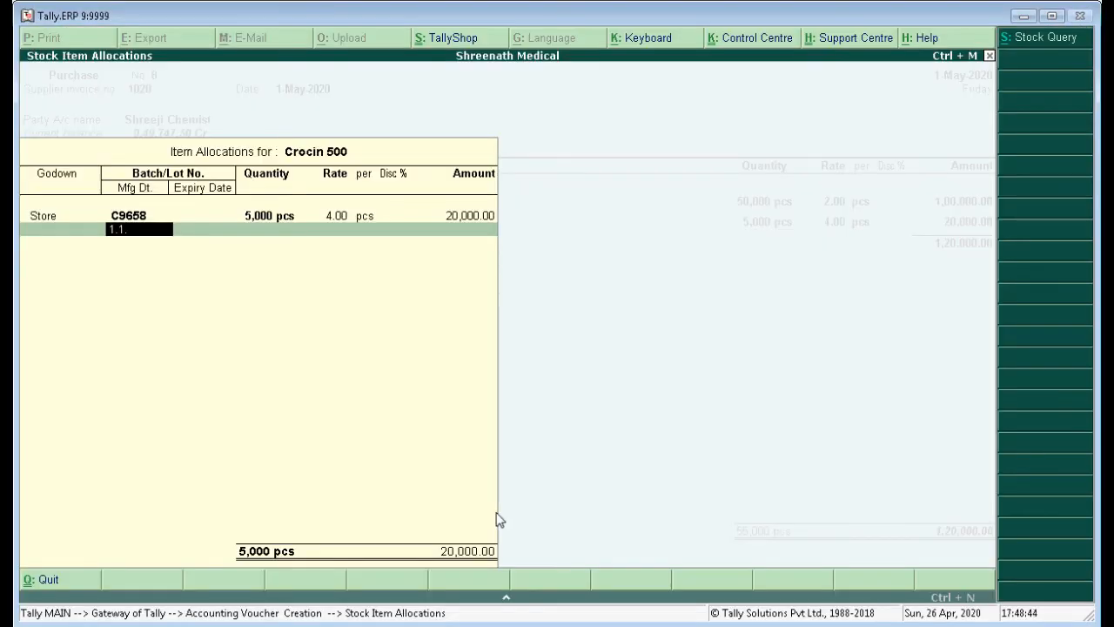
{"action": "type", "text": ".1.2020"}
{"action": "key", "text": "Return"}
Look up the Crocin 500 expiry date in Word, enter 31.12.2021 in Tally.ERP 9, and finish the item allocation.
{"action": "key", "text": "alt+Tab"}
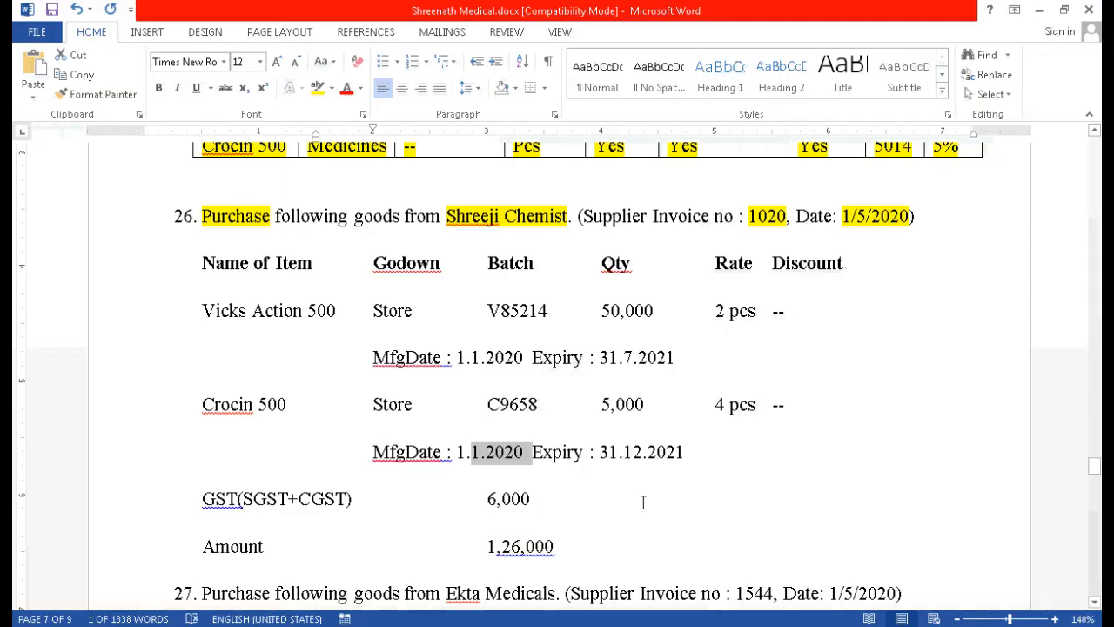
{"action": "left_click", "coordinate": [642, 452]}
{"action": "key", "text": "alt+Tab"}
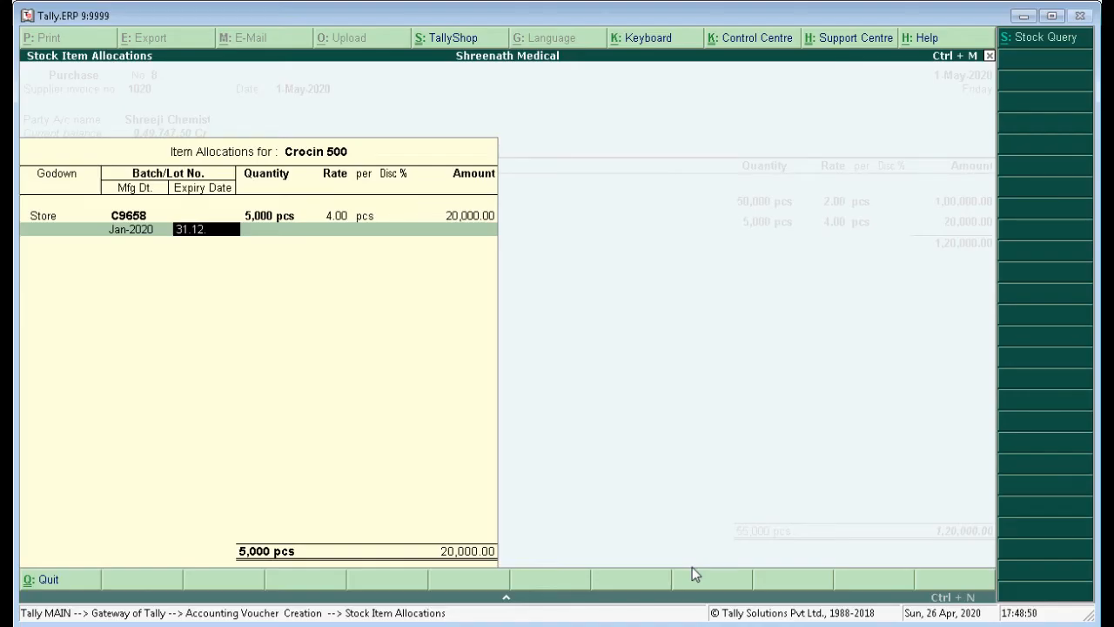
{"action": "key", "text": "alt+Tab"}
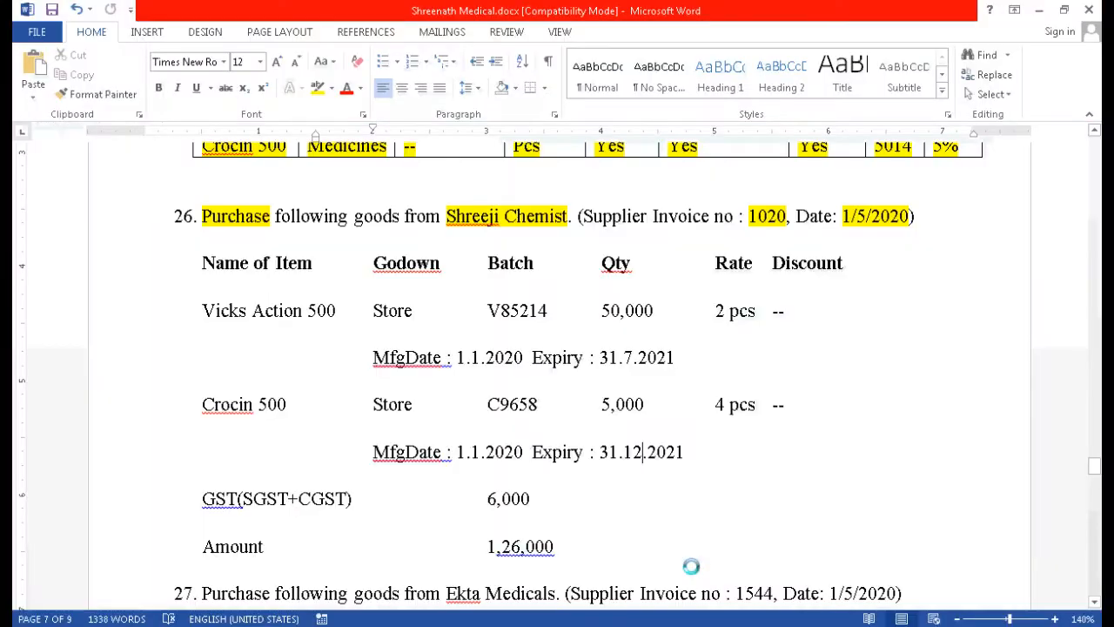
{"action": "key", "text": "alt+Tab"}
{"action": "key", "text": "Return"}
{"action": "key", "text": "Return"}
{"action": "key", "text": "Return"}
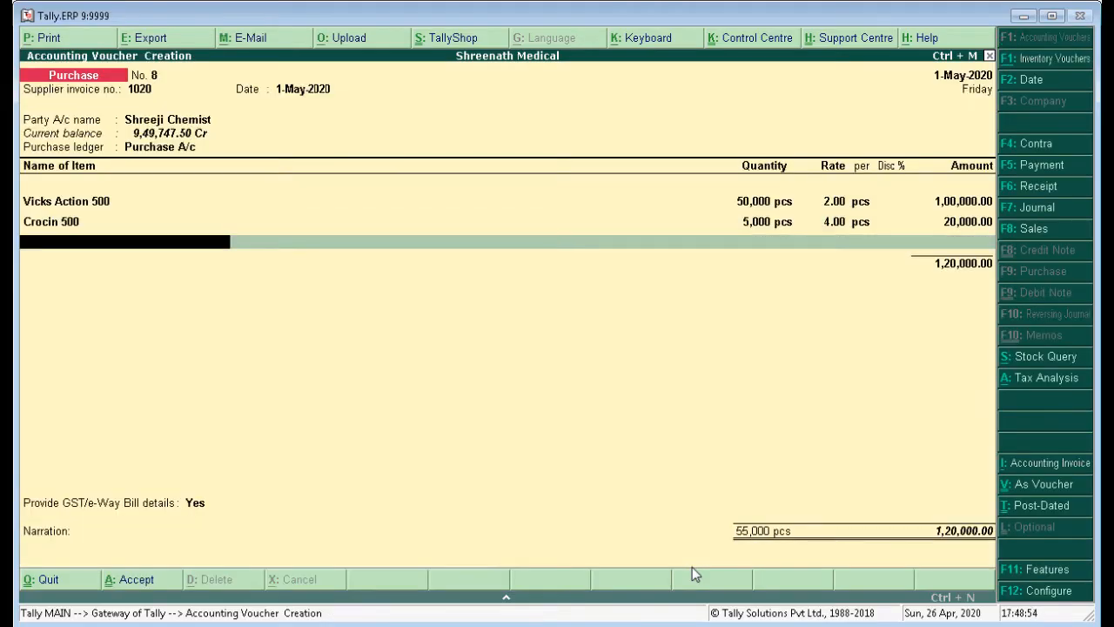
End the stock item list and add the SGST and CGST ledgers to the purchase voucher.
{"action": "key", "text": "Return"}
{"action": "type", "text": "Sgst"}
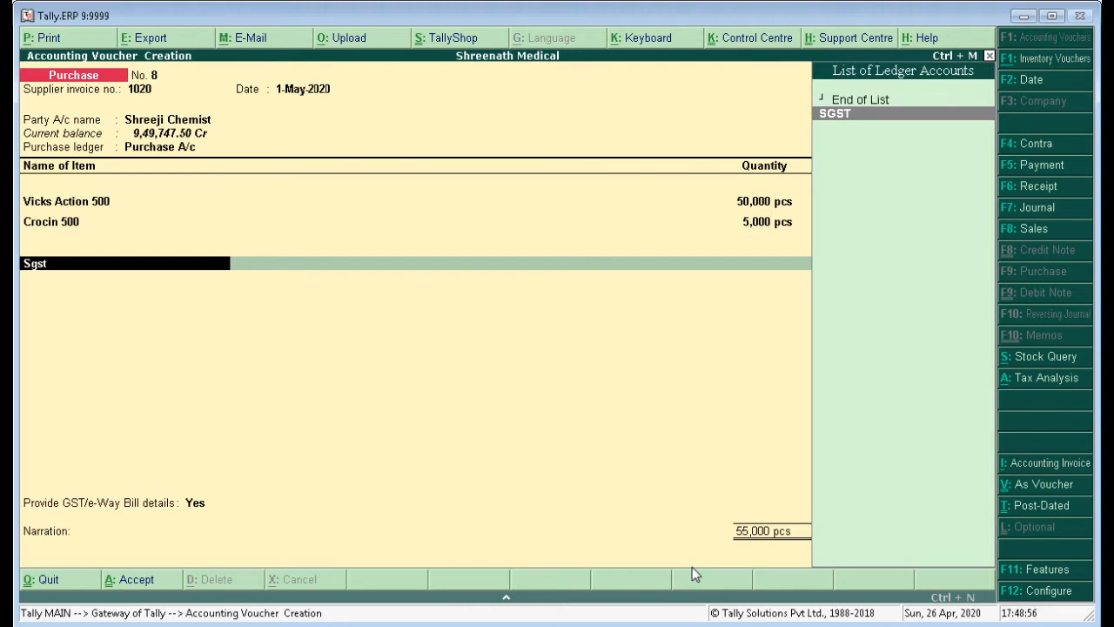
{"action": "key", "text": "Return"}
{"action": "key", "text": "Return"}
{"action": "type", "text": "Cgst"}
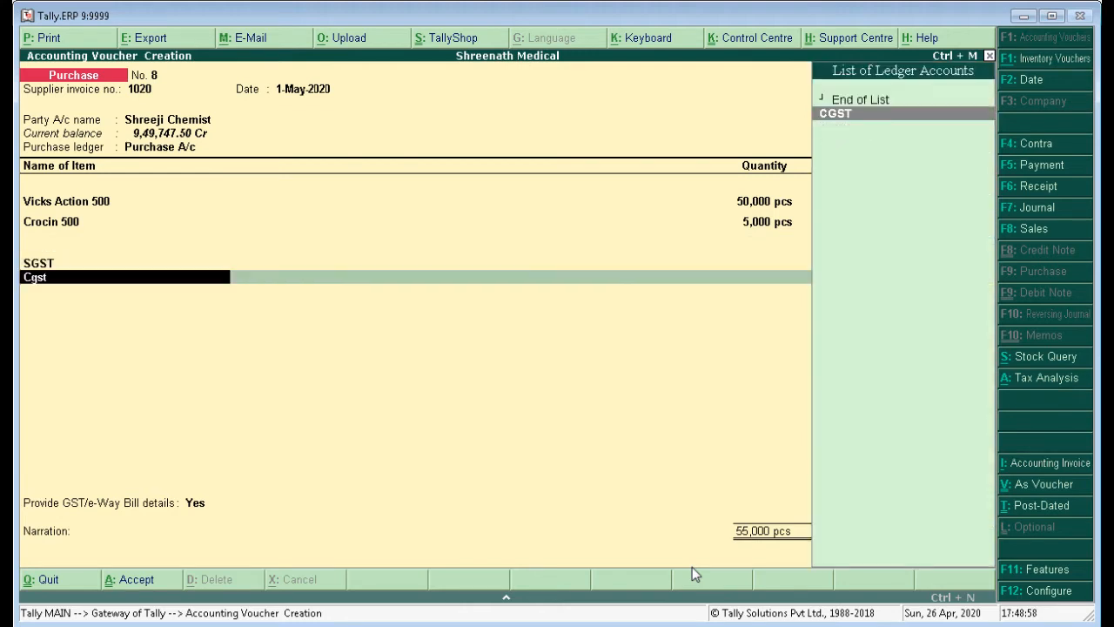
{"action": "key", "text": "Return"}
{"action": "key", "text": "Return"}
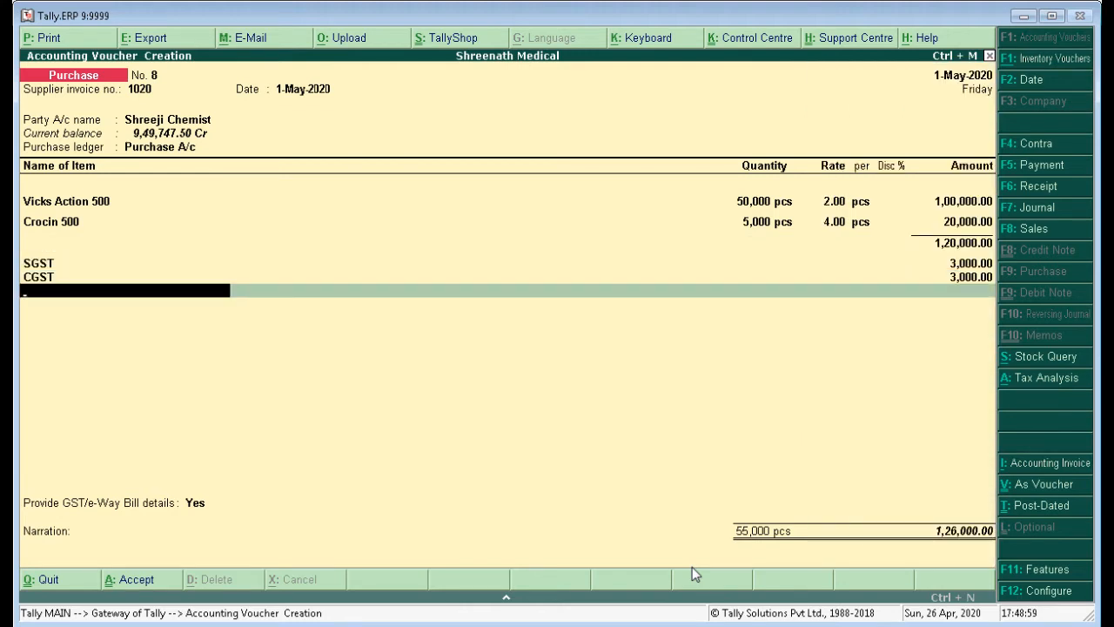
End the ledger list and set Provide GST/e-Way Bill details to No.
{"action": "key", "text": "Return"}
{"action": "key", "text": "Up"}
{"action": "key", "text": "Return"}
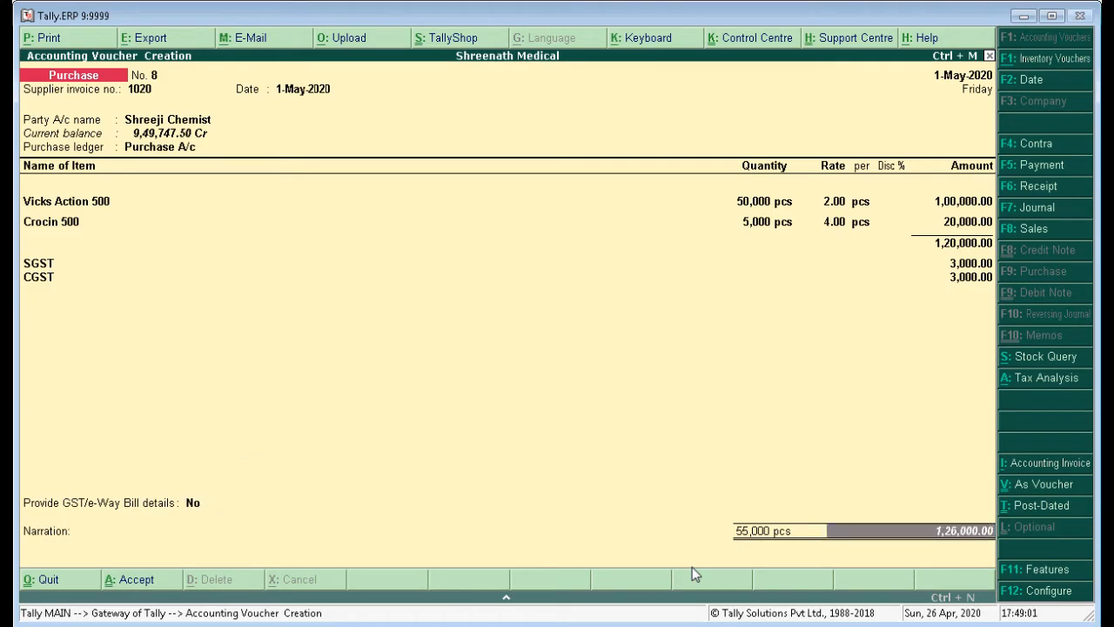
Highlight the amount 1,26,000 of task 26 in yellow in Word, remove the stray line break before it, and return to Tally.ERP 9.
{"action": "key", "text": "alt+Tab"}
{"action": "left_click_drag", "start_coordinate": [560, 544], "coordinate": [485, 547]}
{"action": "key", "text": "alt+Tab"}
{"action": "key", "text": "alt+Tab"}
{"action": "key", "text": "Return"}
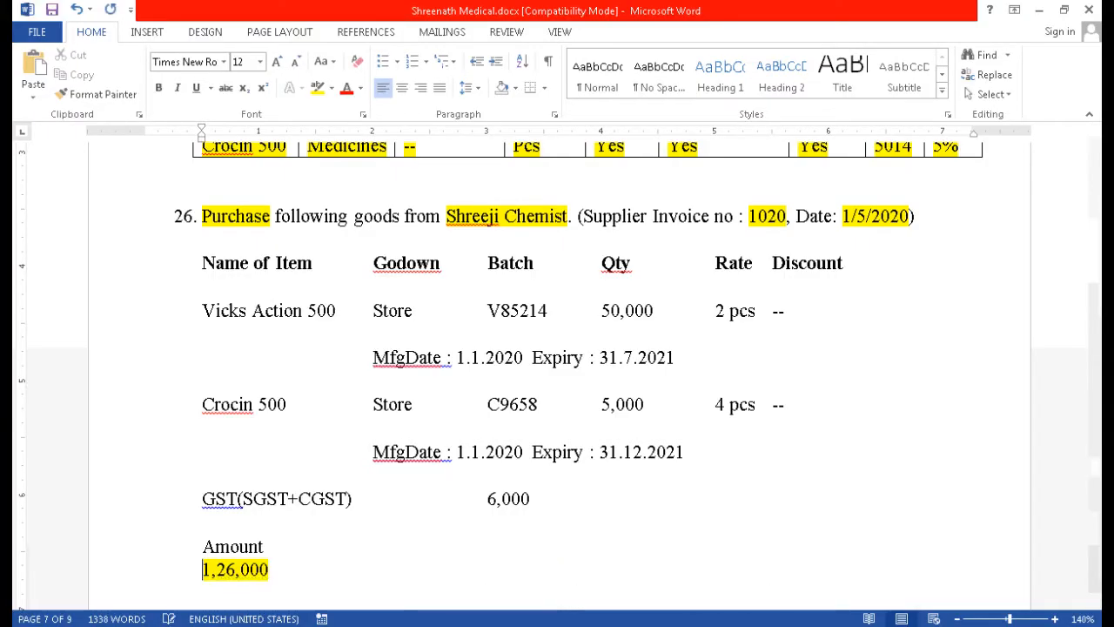
{"action": "key", "text": "BackSpace"}
{"action": "key", "text": "BackSpace"}
{"action": "key", "text": "alt+Tab"}
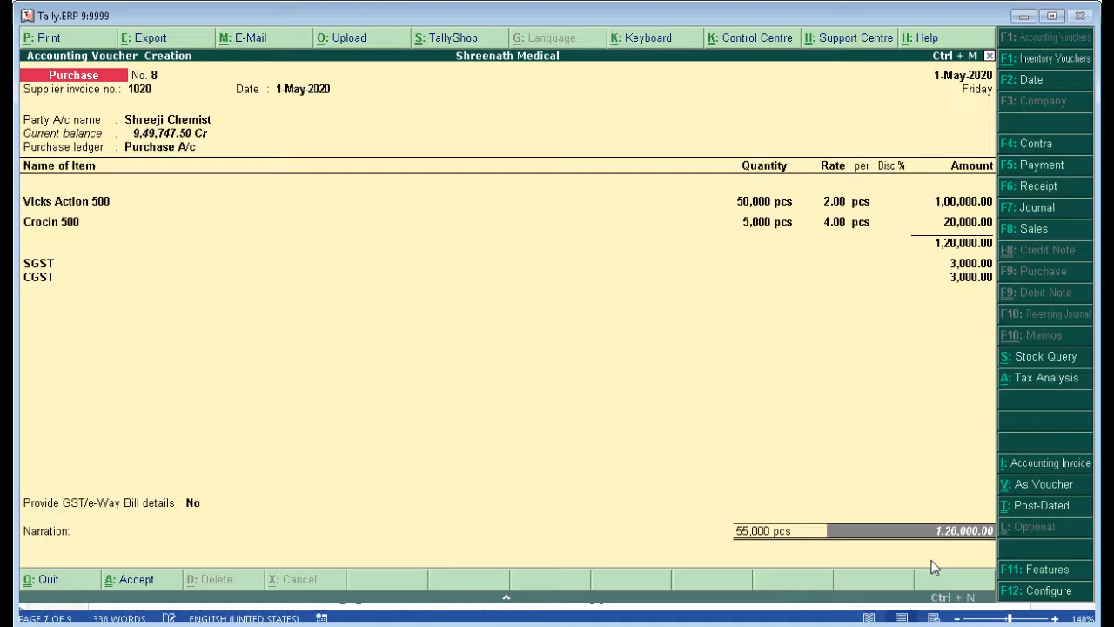
Leave the narration empty and accept the Shreeji Chemist purchase voucher.
{"action": "key", "text": "Return"}
{"action": "key", "text": "Return"}
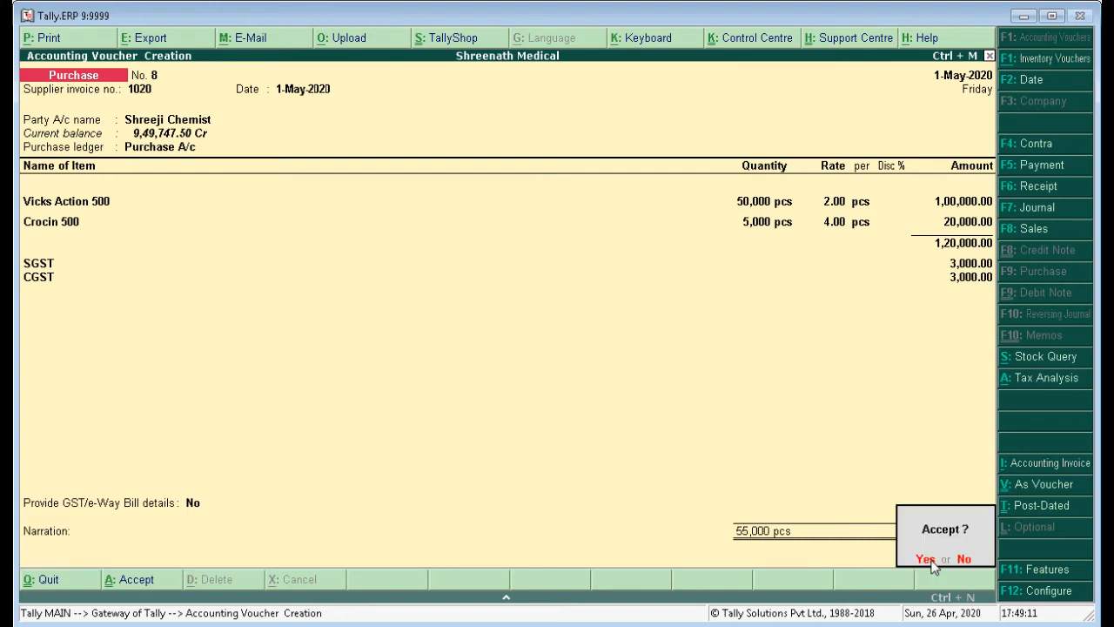
{"action": "key", "text": "Return"}
Switch to Word and highlight the word Purchase and the date 1/5/2020 of task 27 in yellow.
{"action": "key", "text": "alt+Tab"}
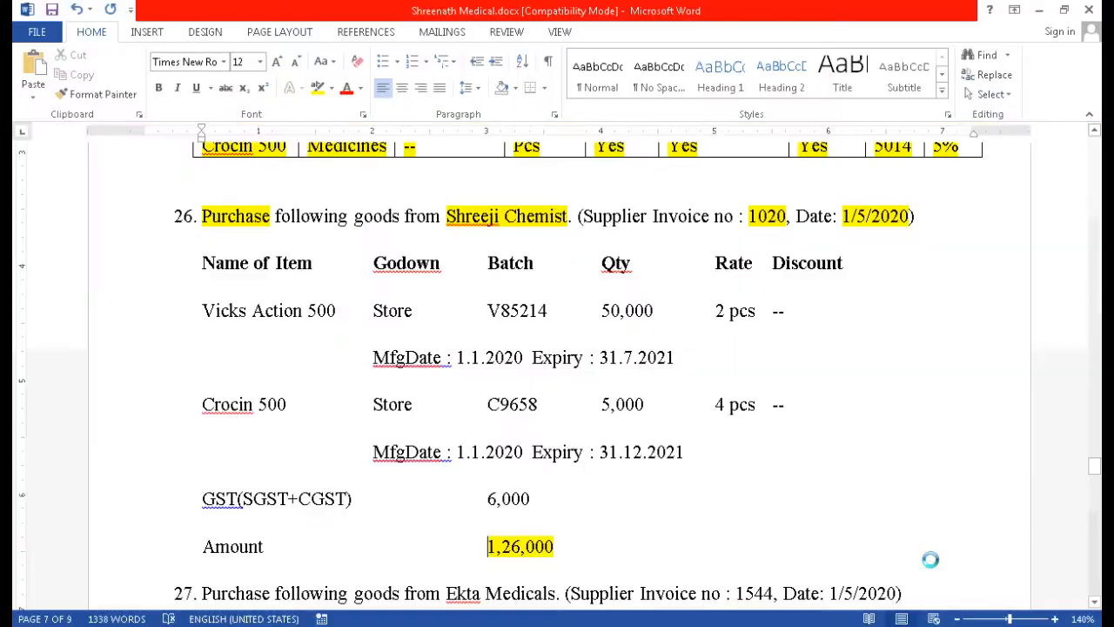
{"action": "scroll", "coordinate": [635, 471], "scroll_direction": "down", "scroll_amount": 2}
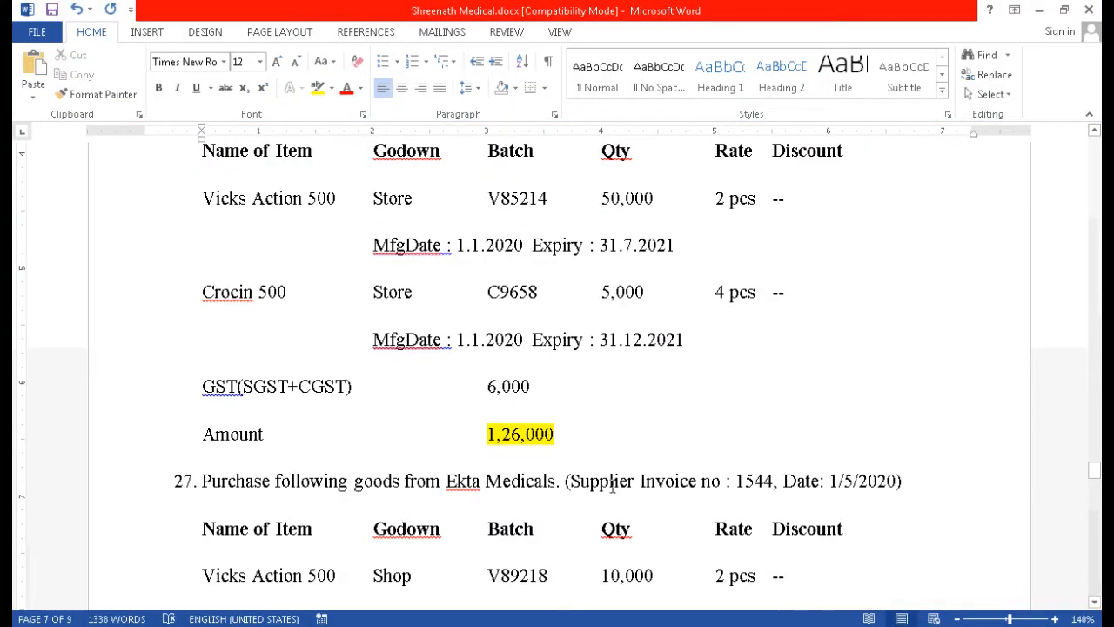
{"action": "scroll", "coordinate": [612, 479], "scroll_direction": "down", "scroll_amount": 3}
{"action": "scroll", "coordinate": [610, 481], "scroll_direction": "down", "scroll_amount": 2}
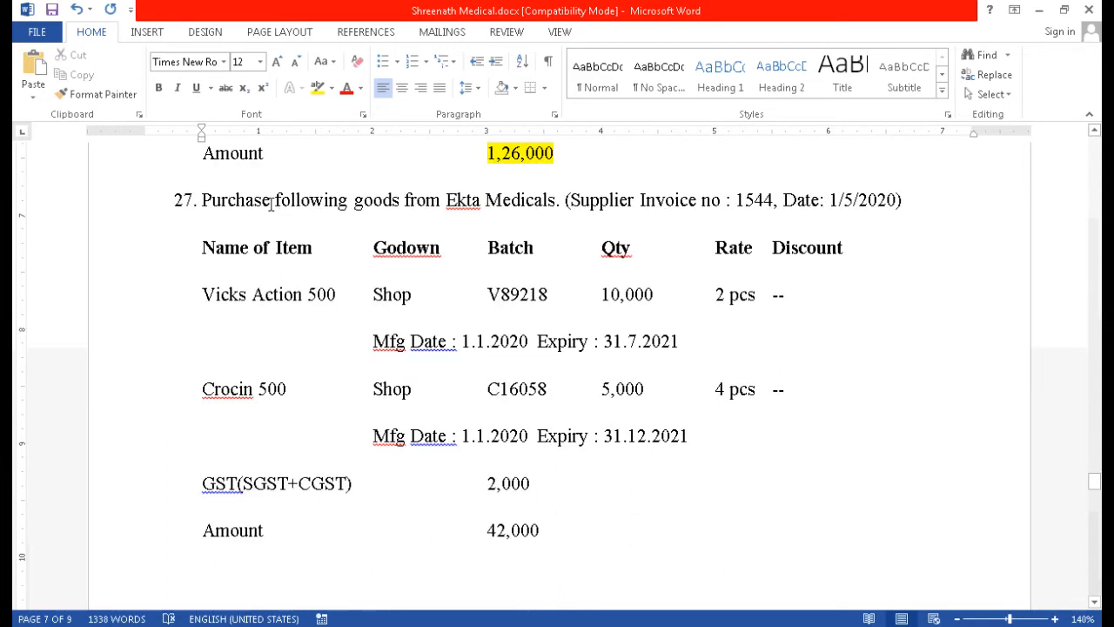
{"action": "left_click_drag", "start_coordinate": [270, 201], "coordinate": [204, 202]}
{"action": "left_click", "coordinate": [317, 88]}
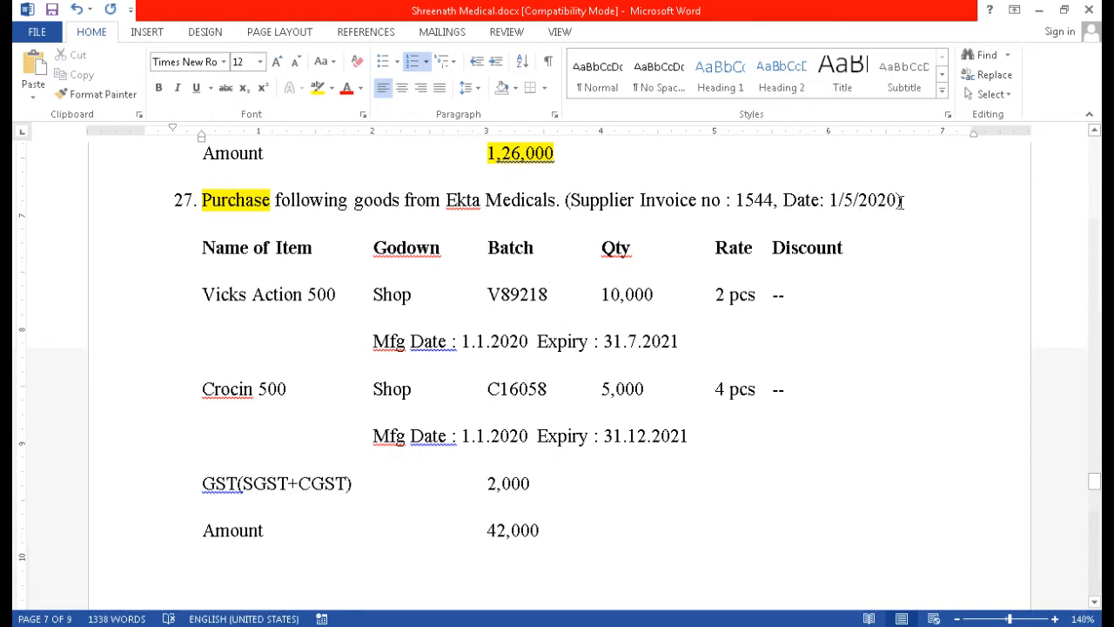
{"action": "left_click_drag", "start_coordinate": [897, 201], "coordinate": [820, 201]}
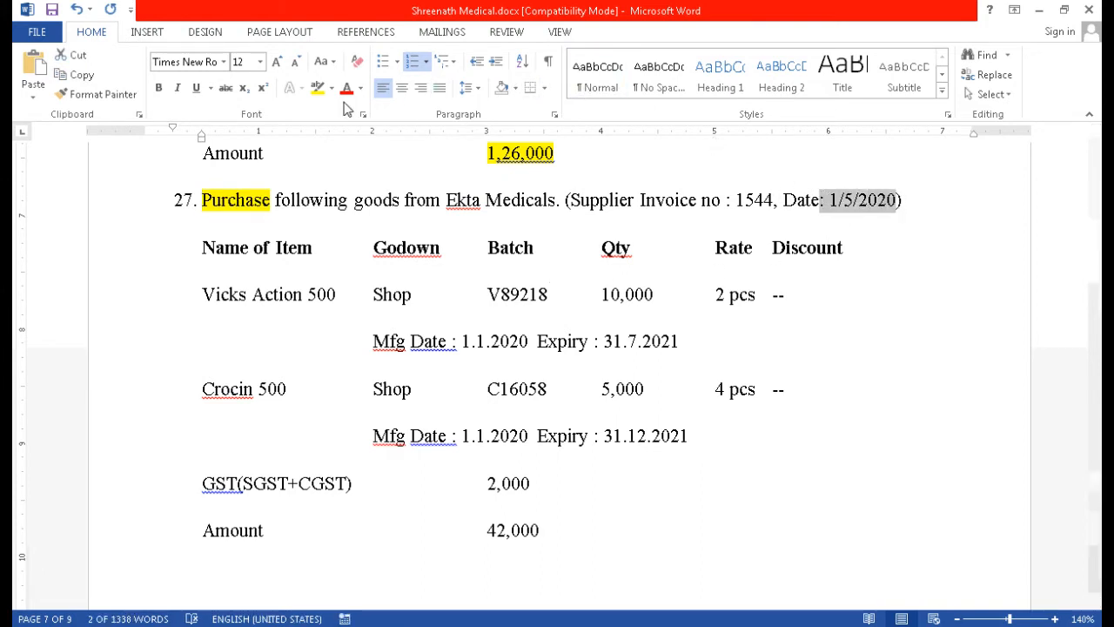
{"action": "left_click", "coordinate": [317, 88]}
Copy and highlight invoice number 1544 in Word, and enter it in Tally.ERP 9 as the supplier invoice number dated 1-May-2020.
{"action": "double_click", "coordinate": [750, 201]}
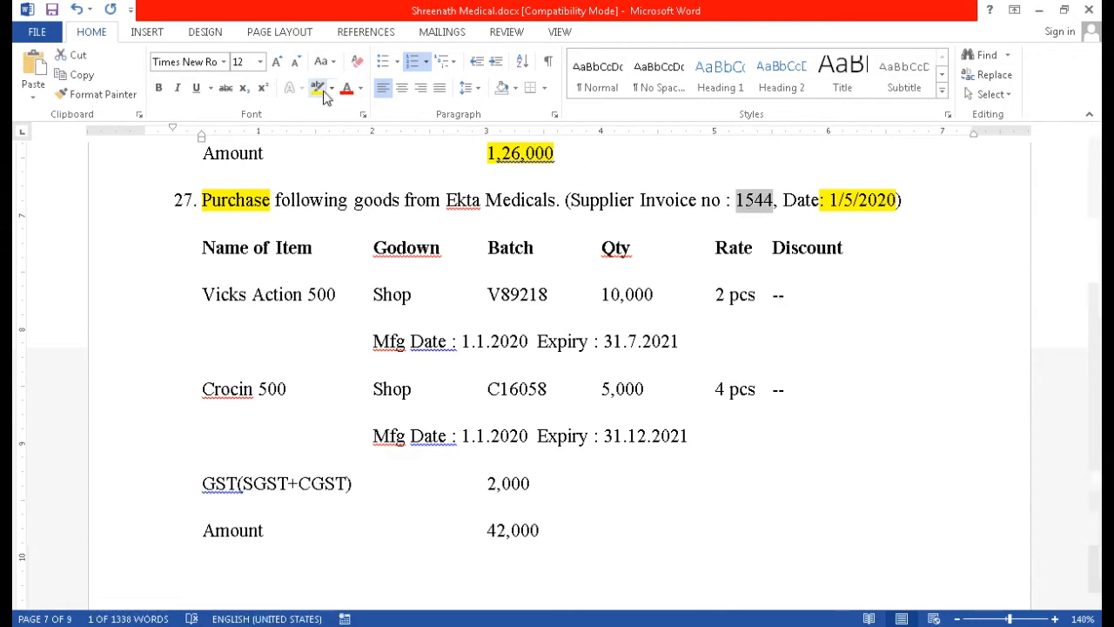
{"action": "key", "text": "alt+Tab"}
{"action": "key", "text": "Return"}
{"action": "key", "text": "ctrl+alt+v"}
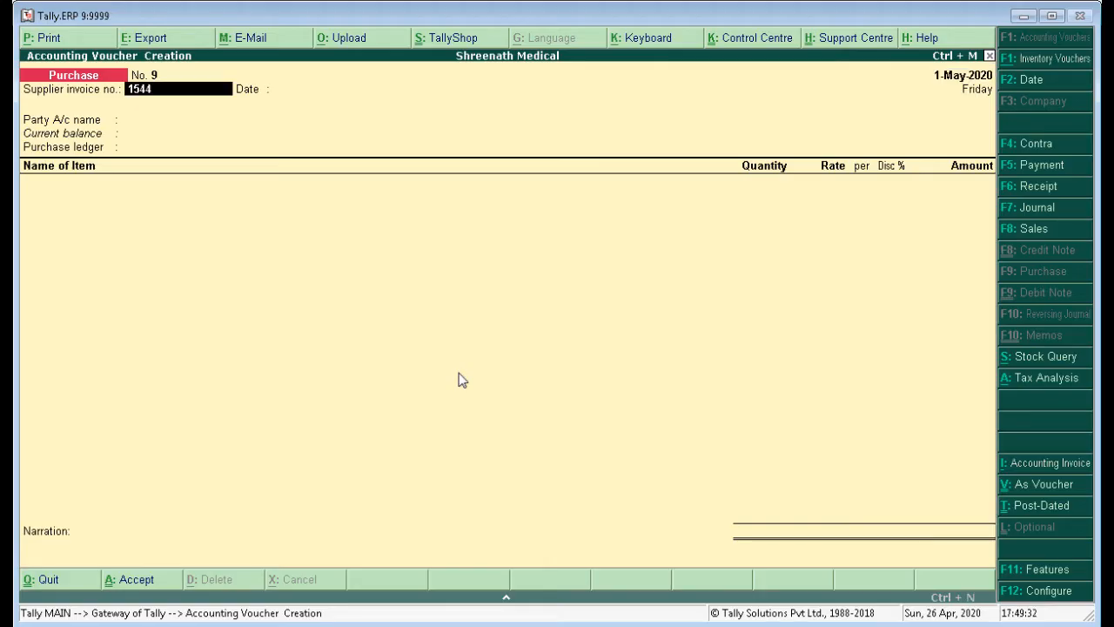
{"action": "key", "text": "Return"}
{"action": "key", "text": "Return"}
Highlight Ekta Medicals in Word, and choose it as the party in Tally.ERP 9, keeping its supplier details and the Purchase A/c ledger.
{"action": "key", "text": "alt+Tab"}
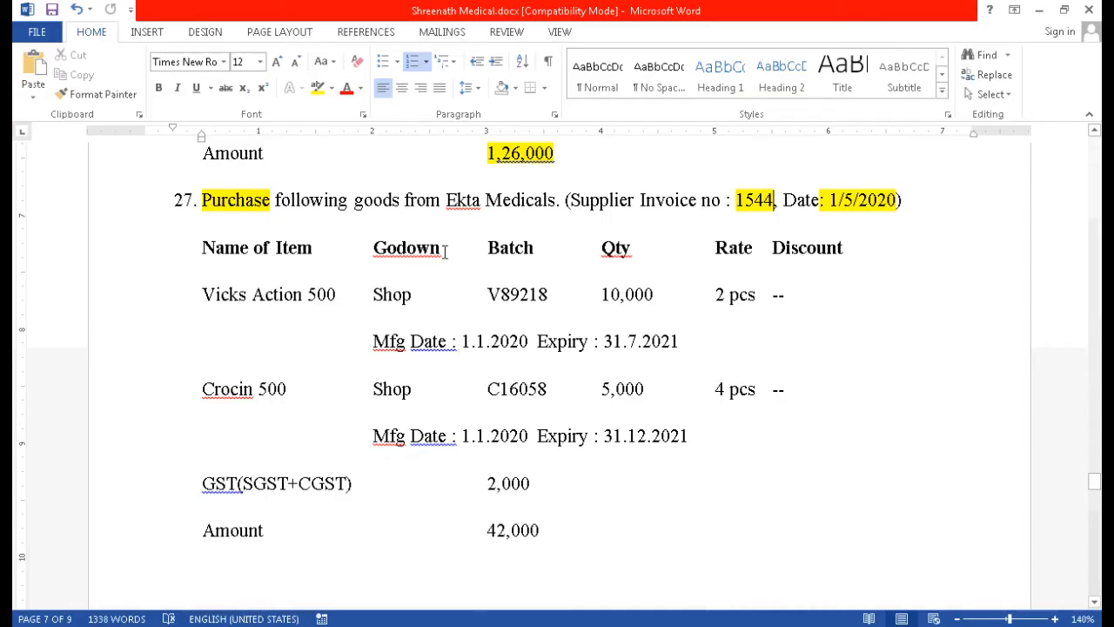
{"action": "left_click_drag", "start_coordinate": [446, 200], "coordinate": [555, 201]}
{"action": "left_click", "coordinate": [318, 87]}
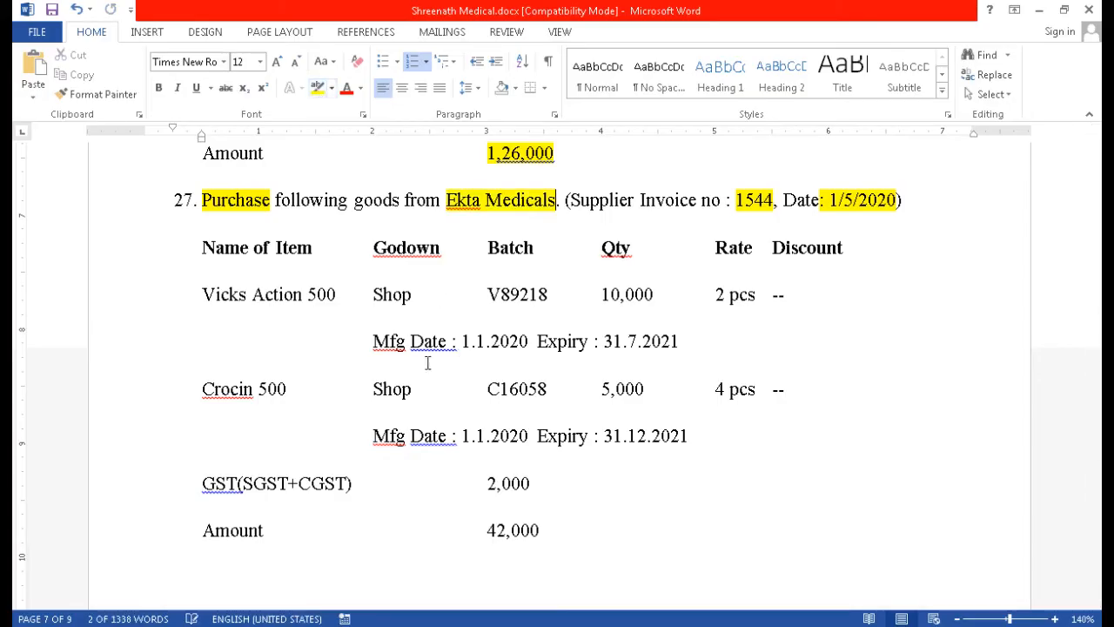
{"action": "key", "text": "alt+Tab"}
{"action": "type", "text": "Ek"}
{"action": "key", "text": "Return"}
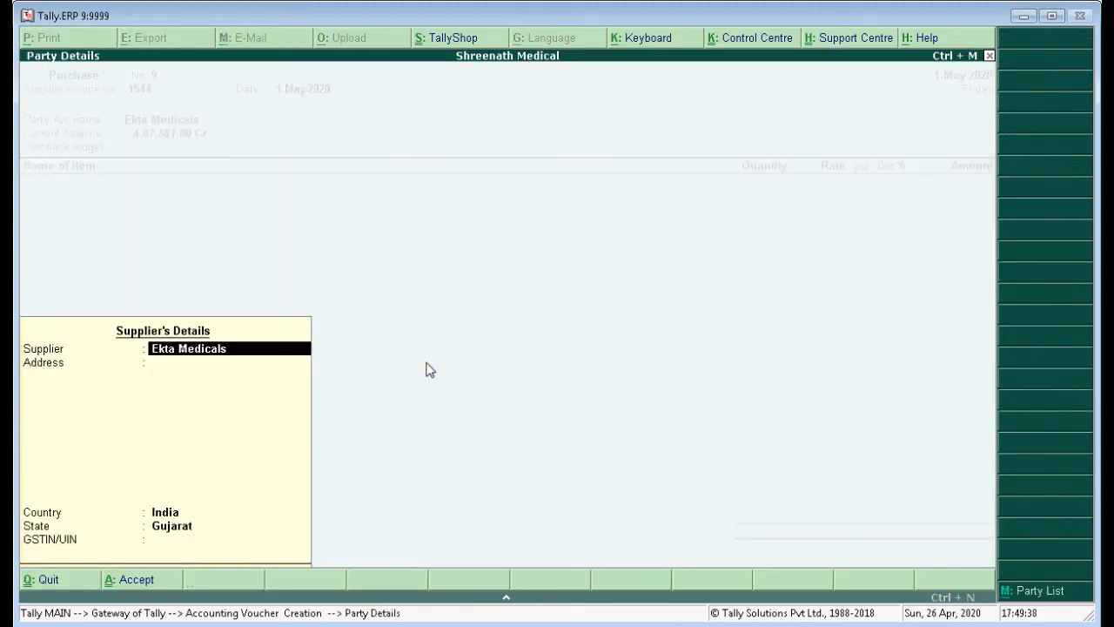
{"action": "key", "text": "Return"}
{"action": "key", "text": "Return"}
Highlight Vicks Action 500 of task 27 in Word, and add it as the first stock item of the voucher in Tally.ERP 9.
{"action": "key", "text": "alt+Tab"}
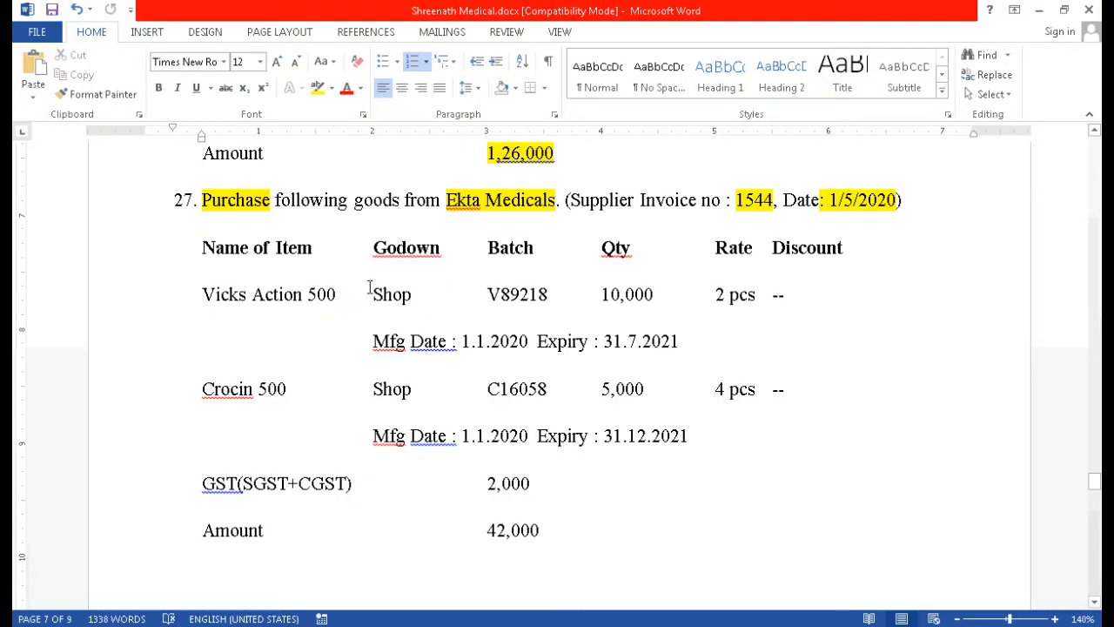
{"action": "left_click_drag", "start_coordinate": [337, 296], "coordinate": [239, 312]}
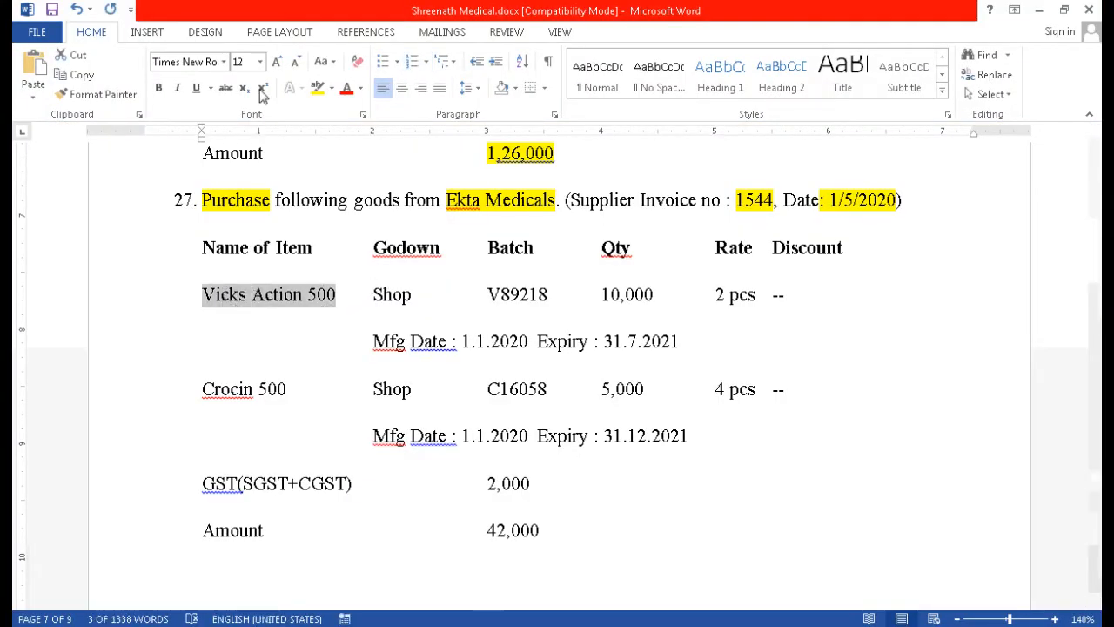
{"action": "key", "text": "Left"}
{"action": "key", "text": "alt+Tab"}
{"action": "type", "text": "V"}
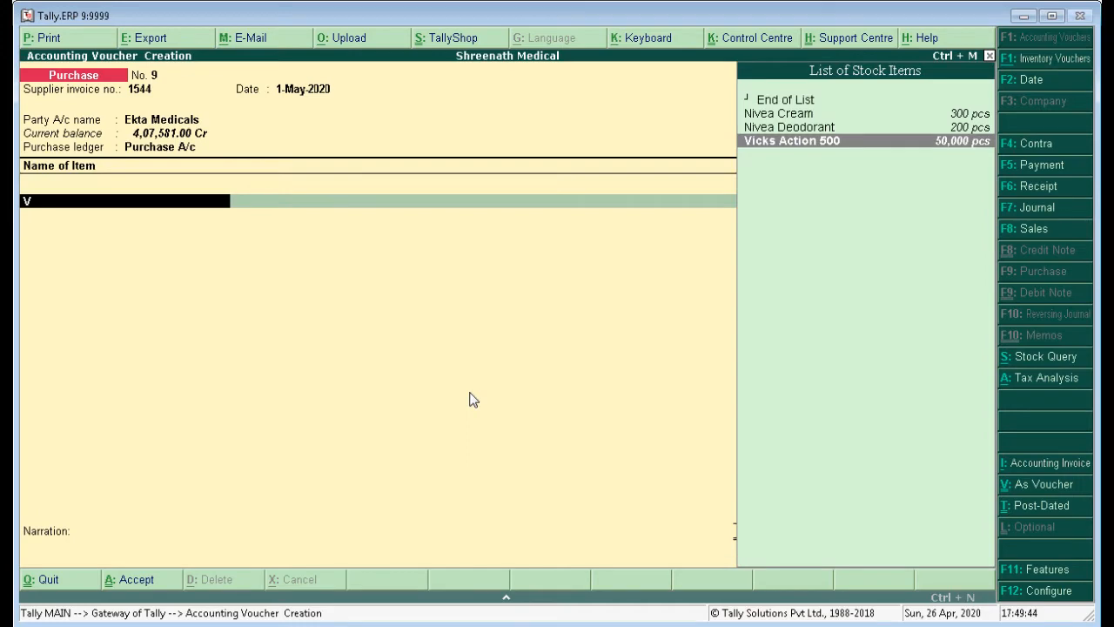
{"action": "key", "text": "Return"}
Highlight the Vicks Action 500 godown in Word, and choose Shop as the item's godown in Tally.ERP 9.
{"action": "key", "text": "alt+Tab"}
{"action": "left_click", "coordinate": [407, 296]}
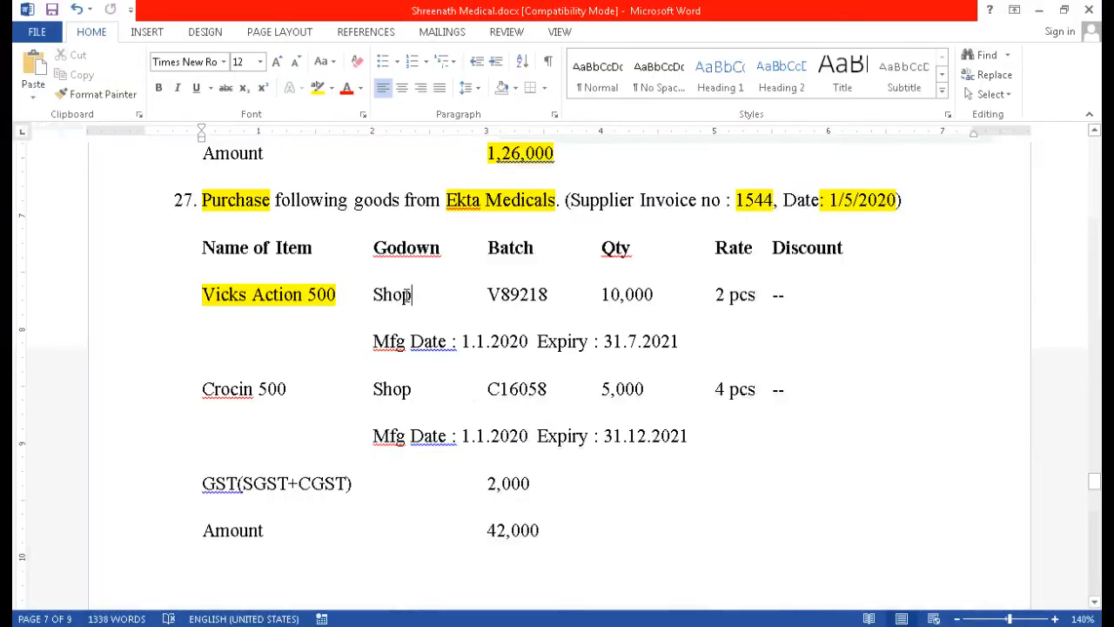
{"action": "double_click", "coordinate": [408, 296]}
{"action": "key", "text": "Left"}
{"action": "key", "text": "alt+Tab"}
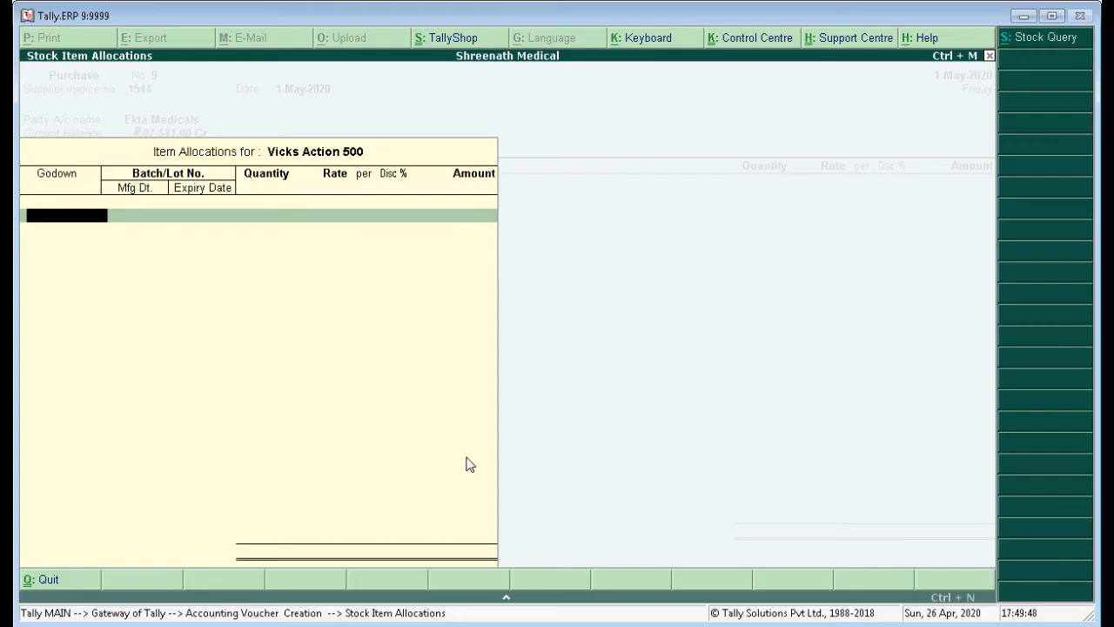
{"action": "key", "text": "Return"}
Copy batch V89218 of Vicks Action 500 from Word, and enter it as the item's new batch number in Tally.ERP 9.
{"action": "key", "text": "alt+Tab"}
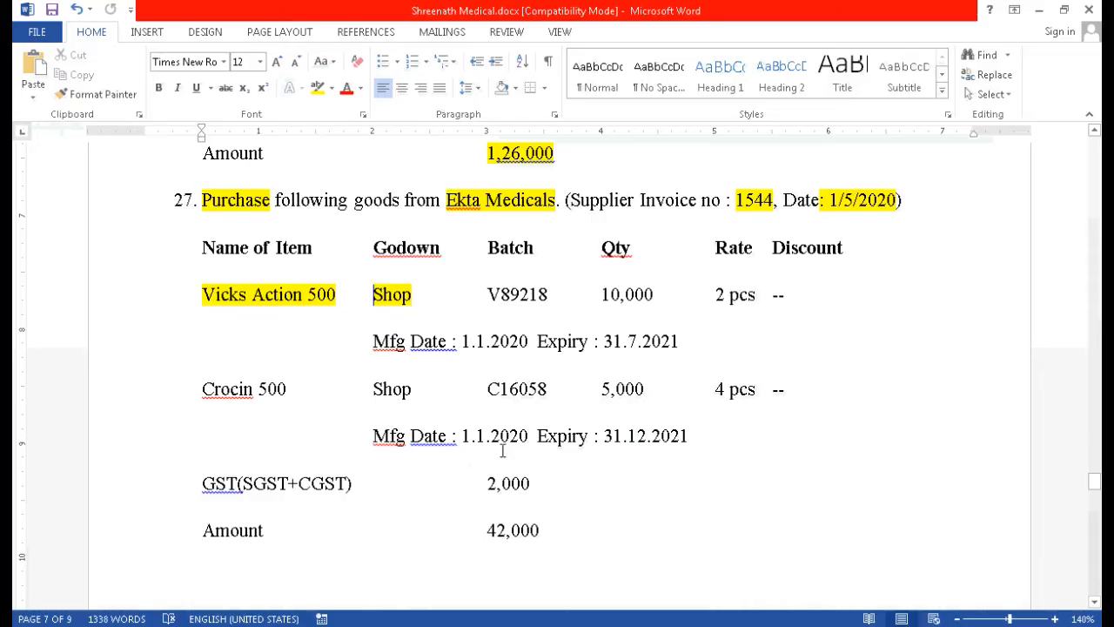
{"action": "double_click", "coordinate": [512, 294]}
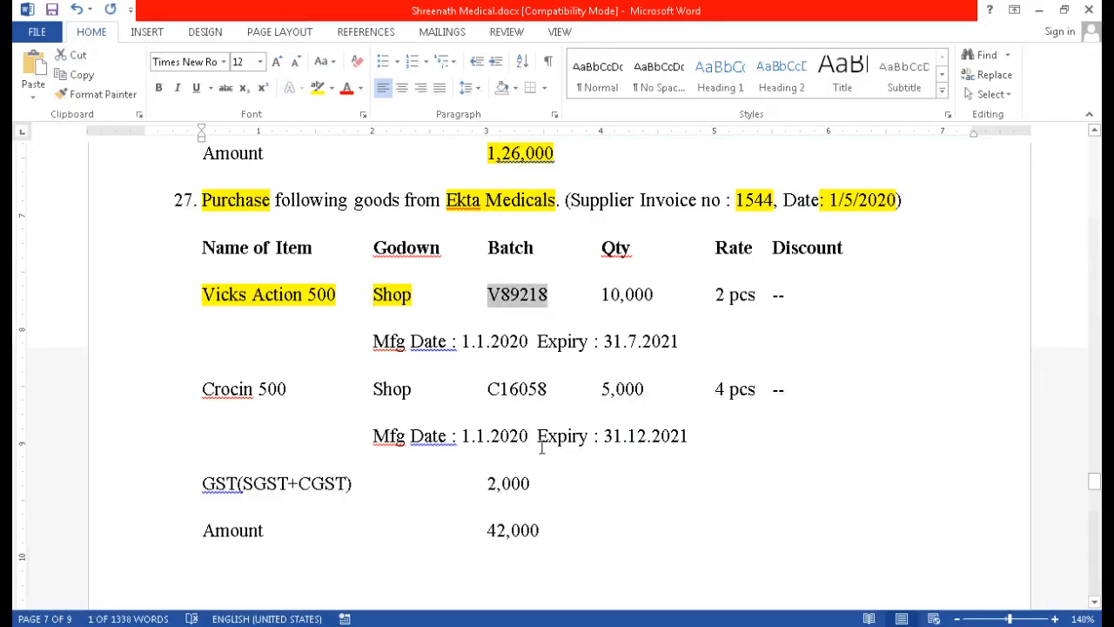
{"action": "key", "text": "alt+Tab"}
{"action": "key", "text": "Return"}
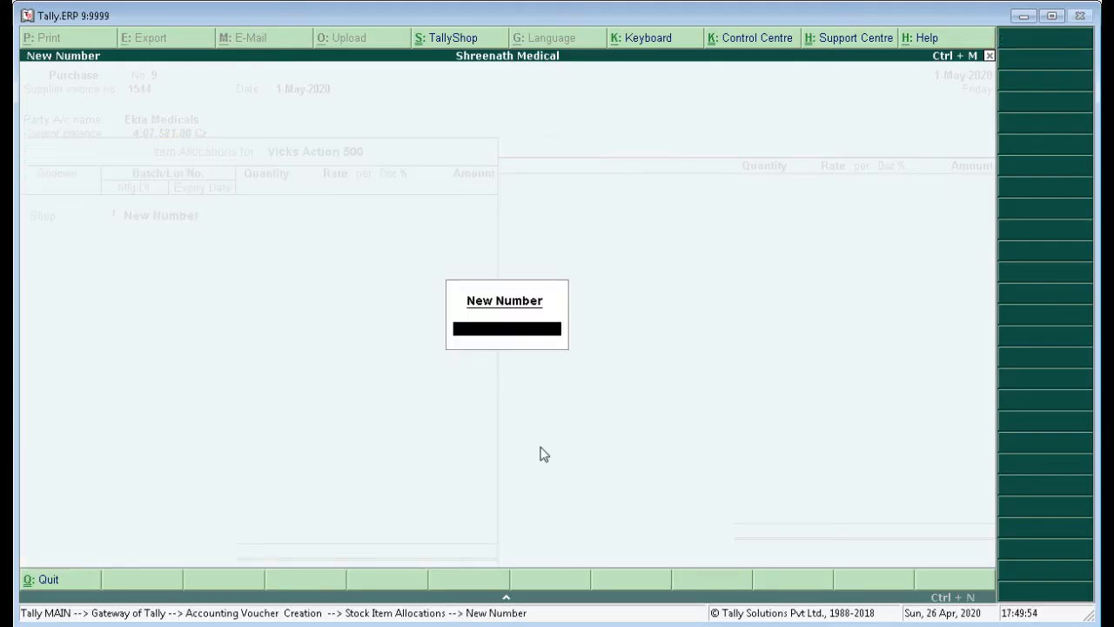
{"action": "key", "text": "ctrl+alt+v"}
{"action": "key", "text": "Return"}
Select the Vicks Action 500 quantity in Word, and enter 10,000 pcs in Tally.ERP 9, keeping the rate of 2.00 per pcs.
{"action": "key", "text": "alt+Tab"}
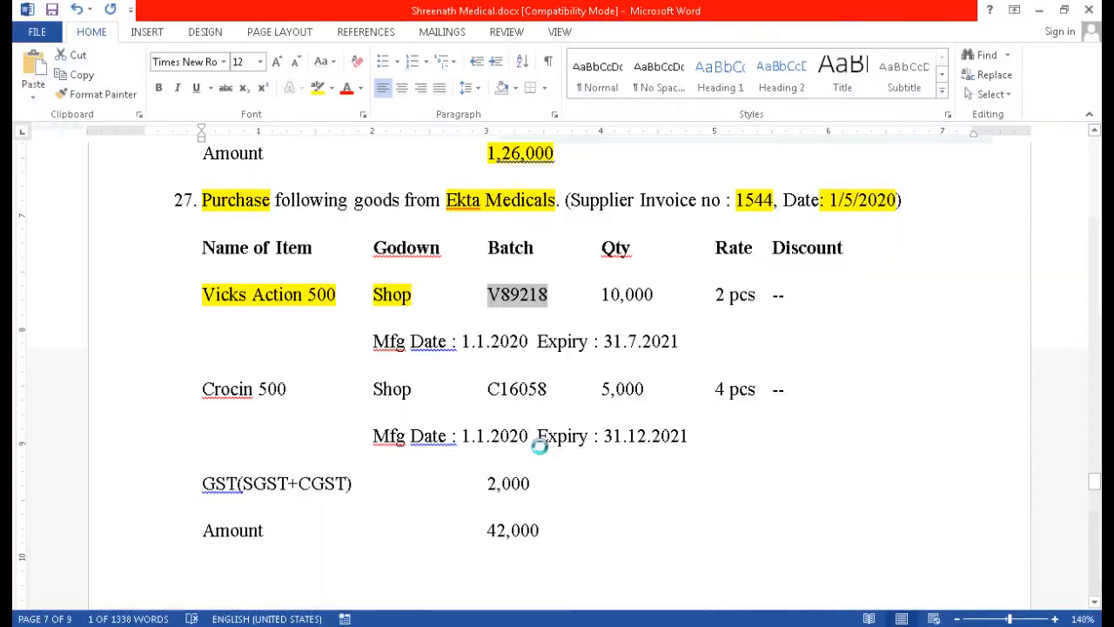
{"action": "left_click_drag", "start_coordinate": [654, 288], "coordinate": [607, 302]}
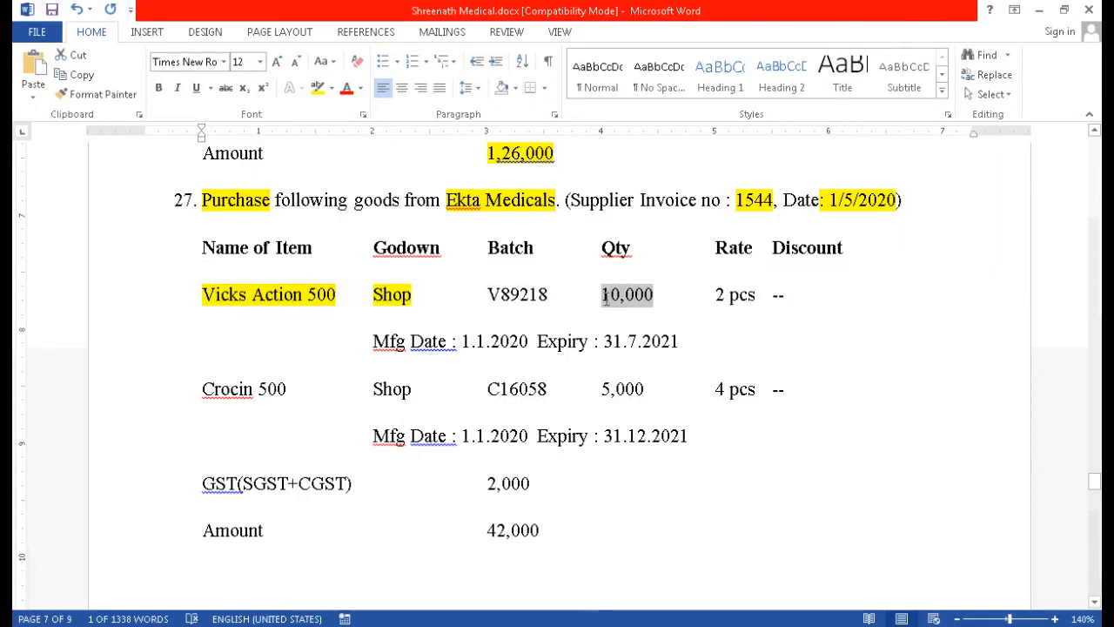
{"action": "key", "text": "alt+Tab"}
{"action": "type", "text": "10,000"}
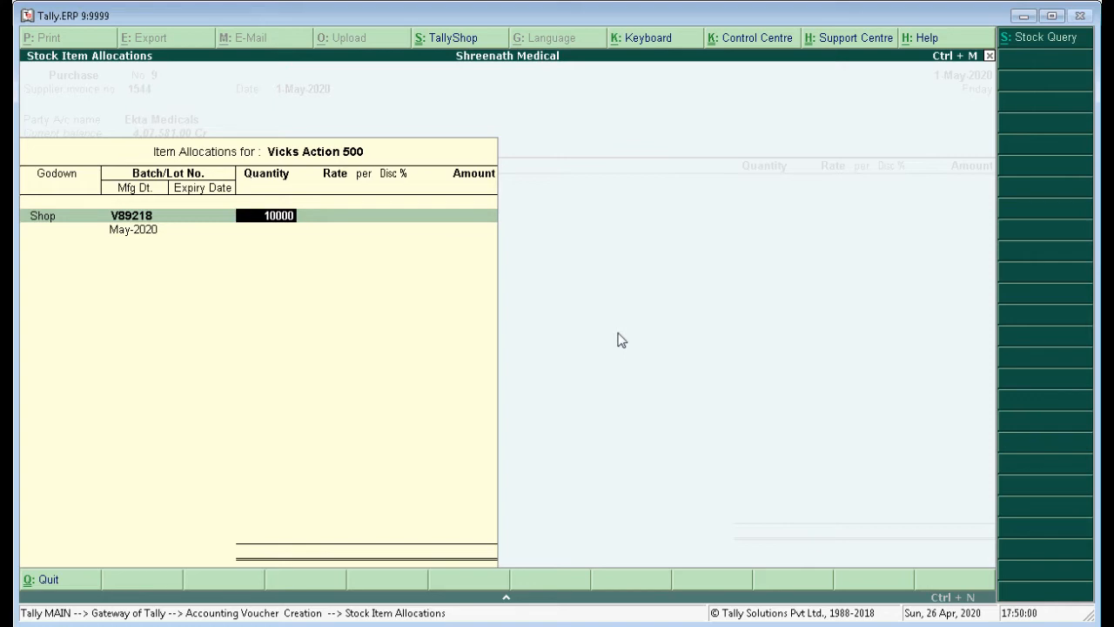
{"action": "key", "text": "Return"}
{"action": "key", "text": "Return"}
{"action": "key", "text": "Return"}
{"action": "key", "text": "Return"}
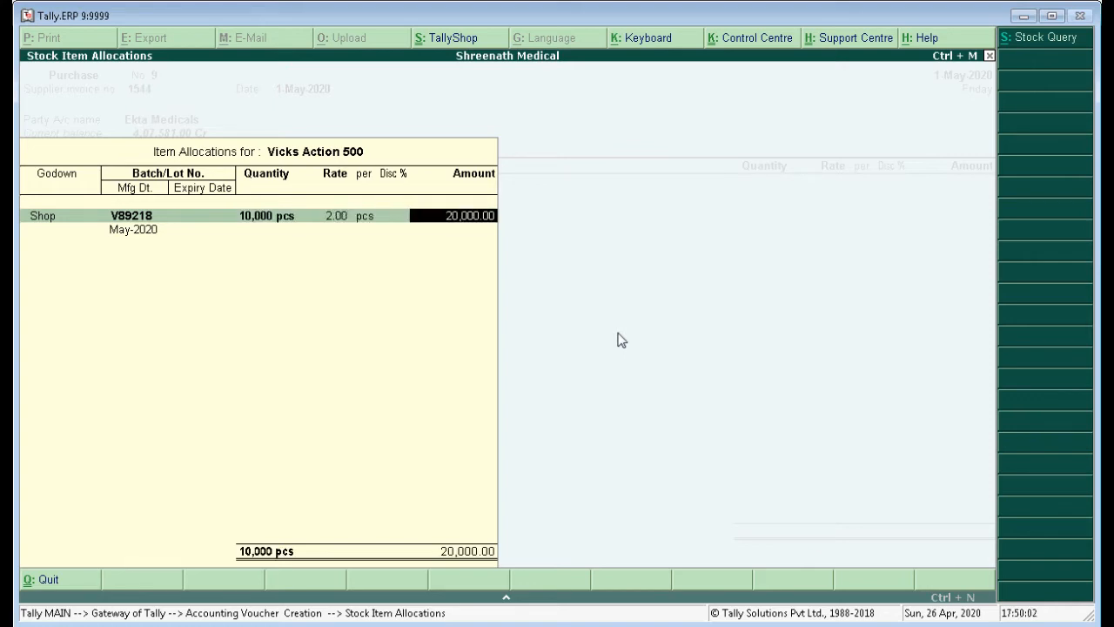
Highlight the Vicks Action 500 manufacturing date in Word, and enter 1.1.20 as the batch's manufacturing date in Tally.ERP 9.
{"action": "key", "text": "alt+Tab"}
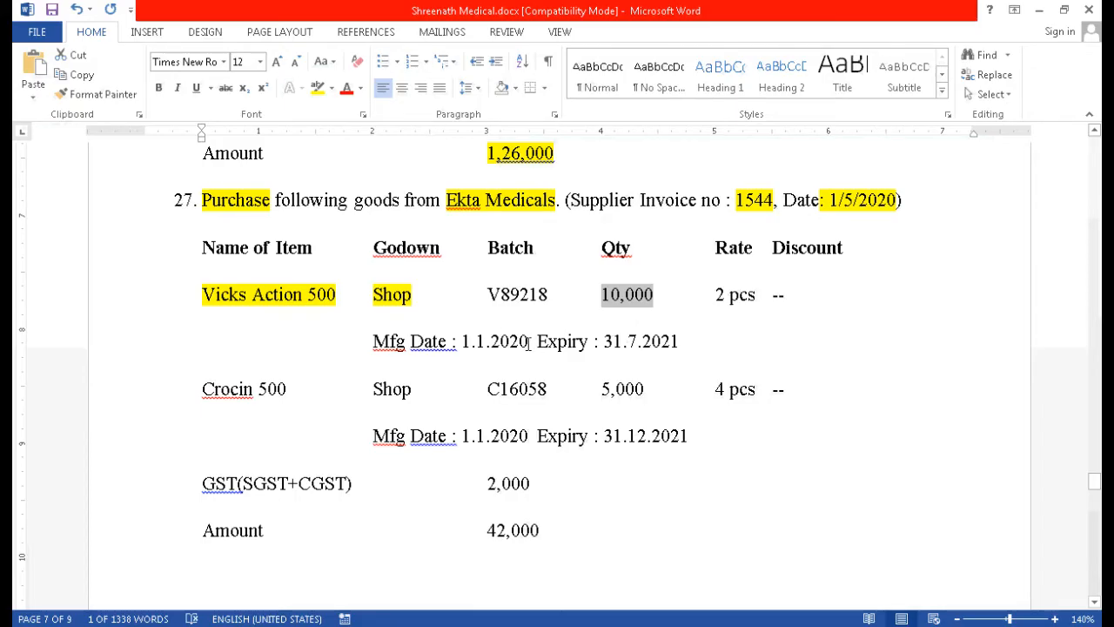
{"action": "left_click_drag", "start_coordinate": [536, 341], "coordinate": [461, 341]}
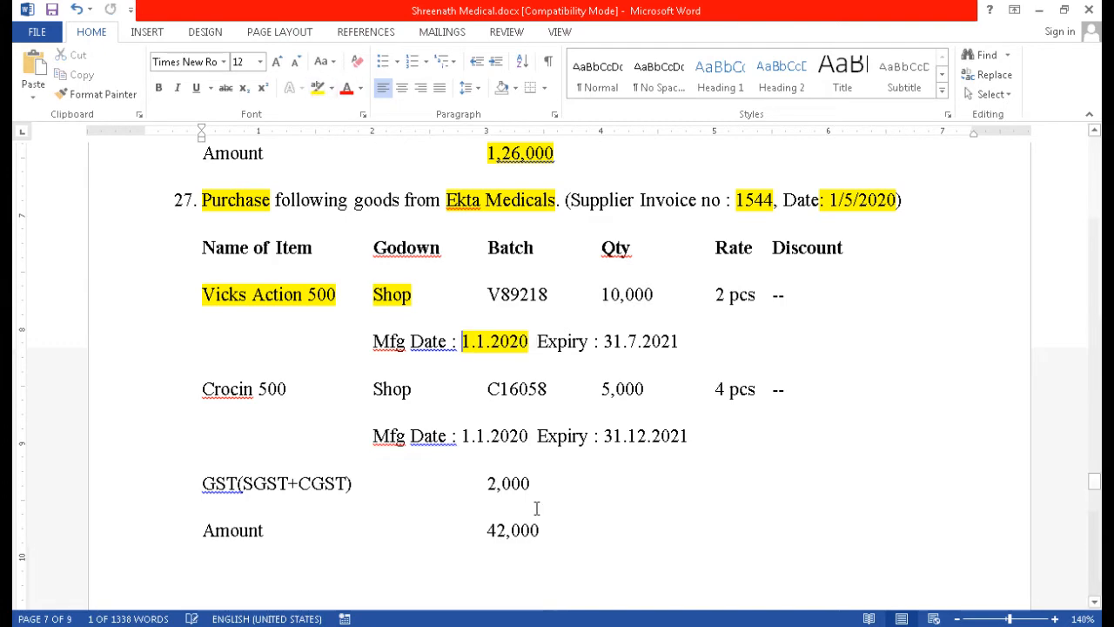
{"action": "key", "text": "alt+Tab"}
{"action": "type", "text": "1"}
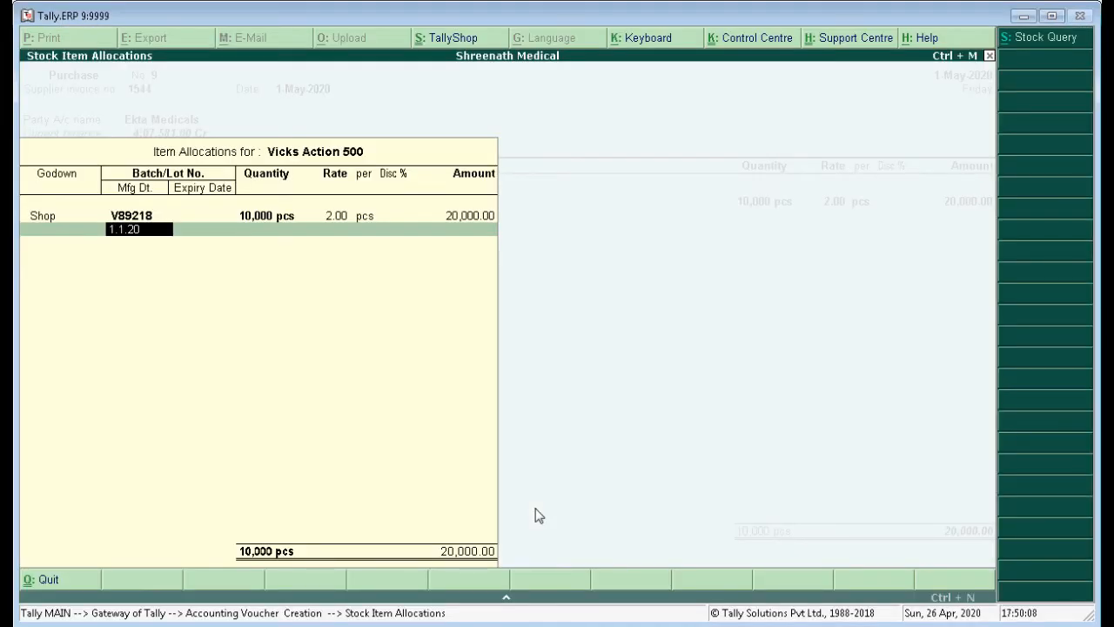
{"action": "type", "text": ".1.20"}
{"action": "key", "text": "Return"}
Highlight the Vicks Action 500 expiry date in Word, enter 31.7.21 as the batch's expiry in Tally.ERP 9, and finish the item allocation.
{"action": "key", "text": "alt+Tab"}
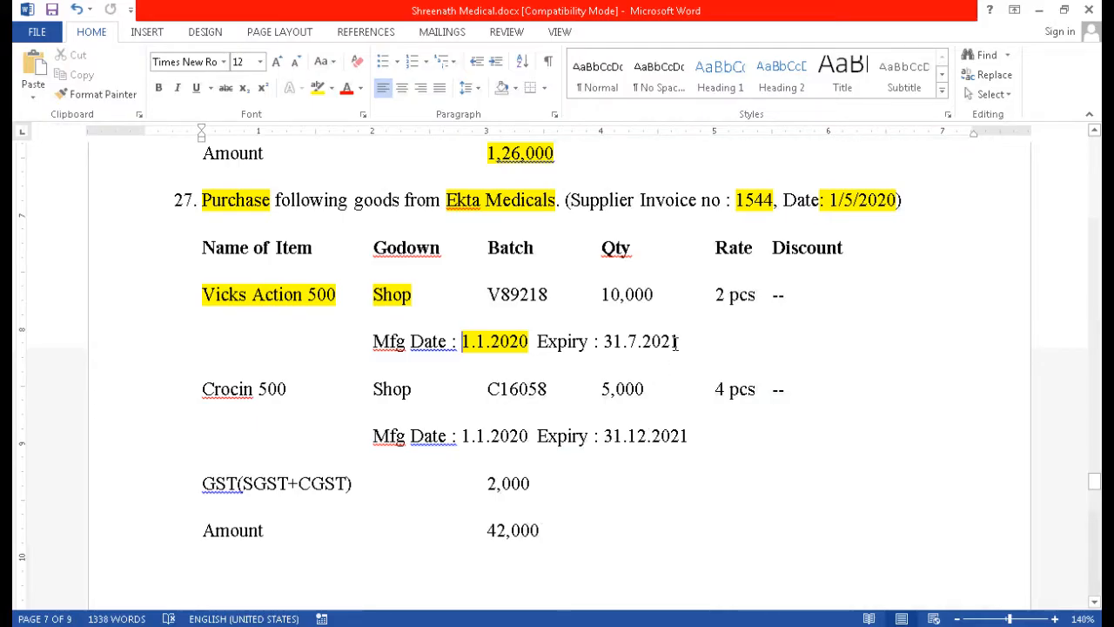
{"action": "left_click_drag", "start_coordinate": [680, 341], "coordinate": [604, 341]}
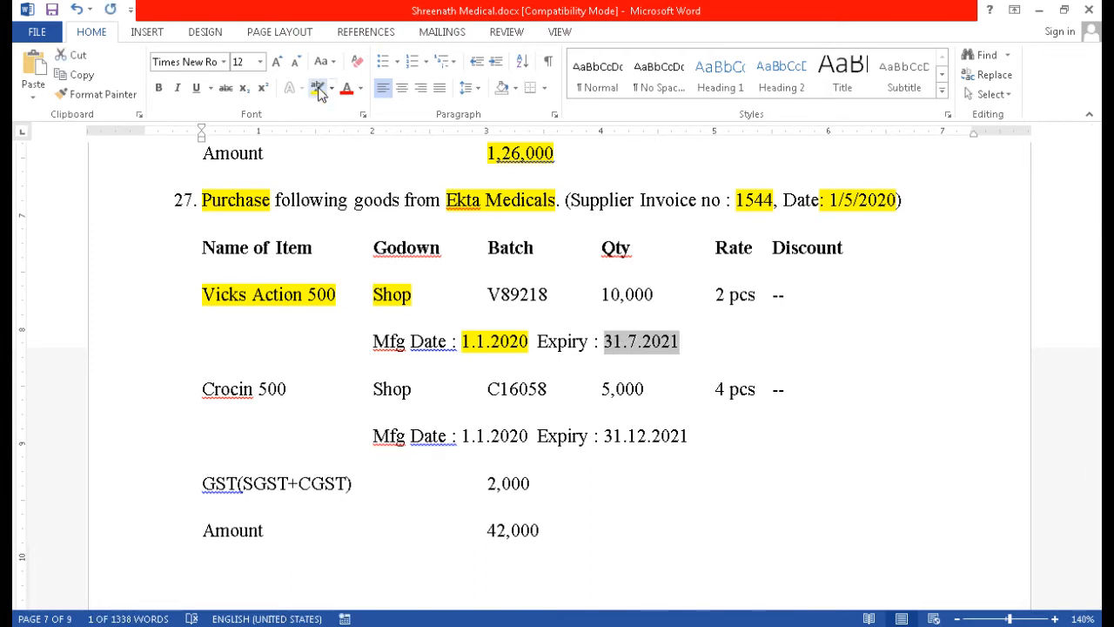
{"action": "key", "text": "alt+Tab"}
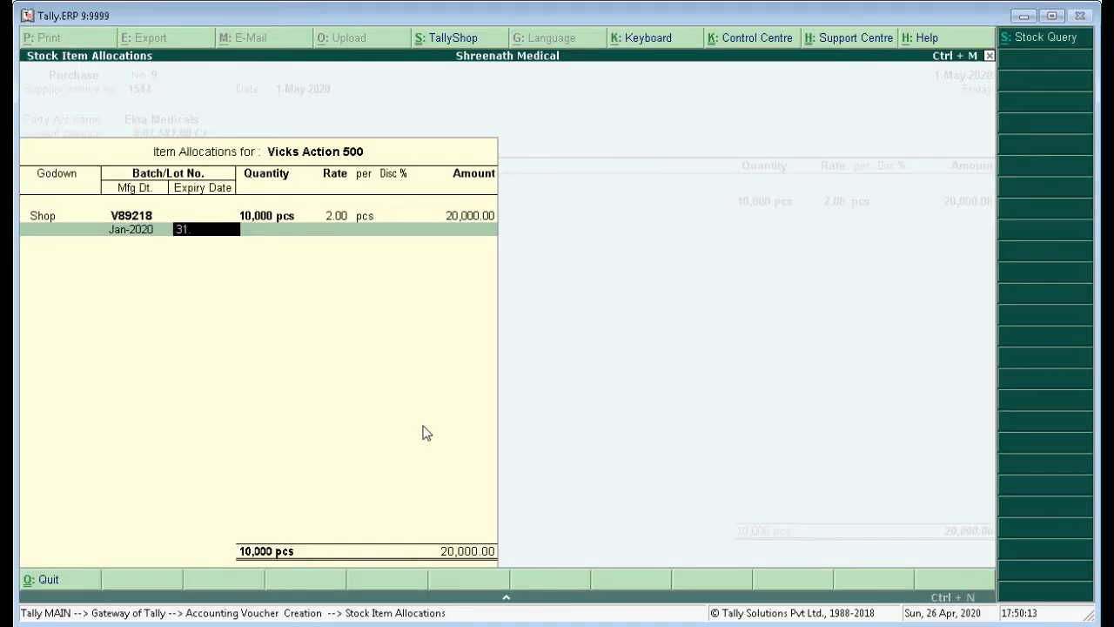
{"action": "type", "text": "31.7.21"}
{"action": "key", "text": "Return"}
{"action": "key", "text": "Return"}
{"action": "key", "text": "Return"}
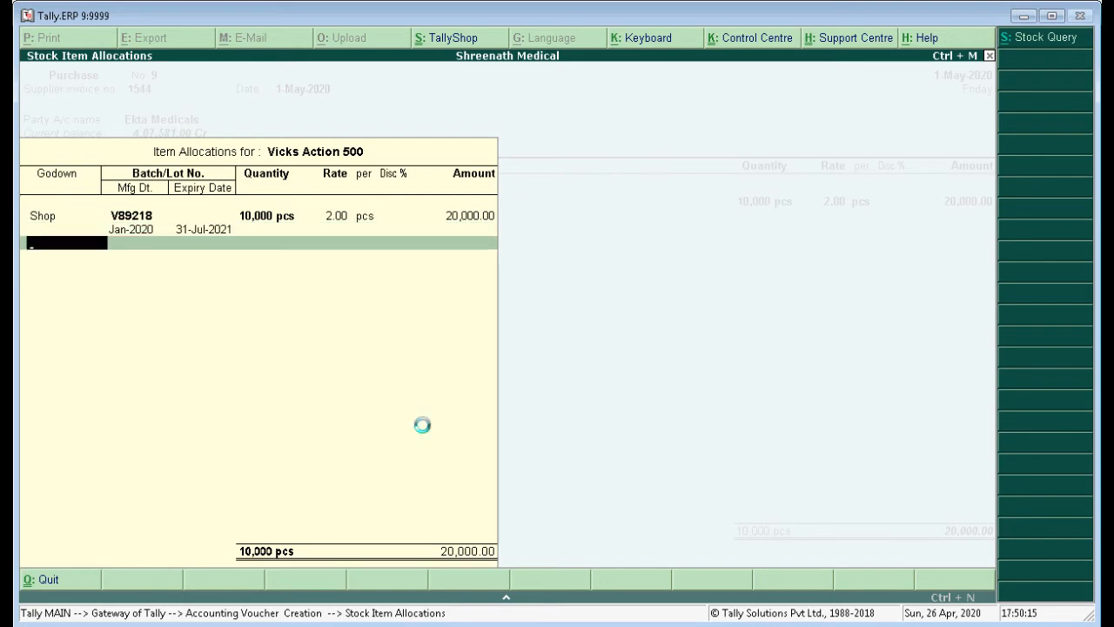
Highlight Crocin 500 of task 27 in Word, and add it as the second stock item of the voucher in Tally.ERP 9.
{"action": "key", "text": "alt+Tab"}
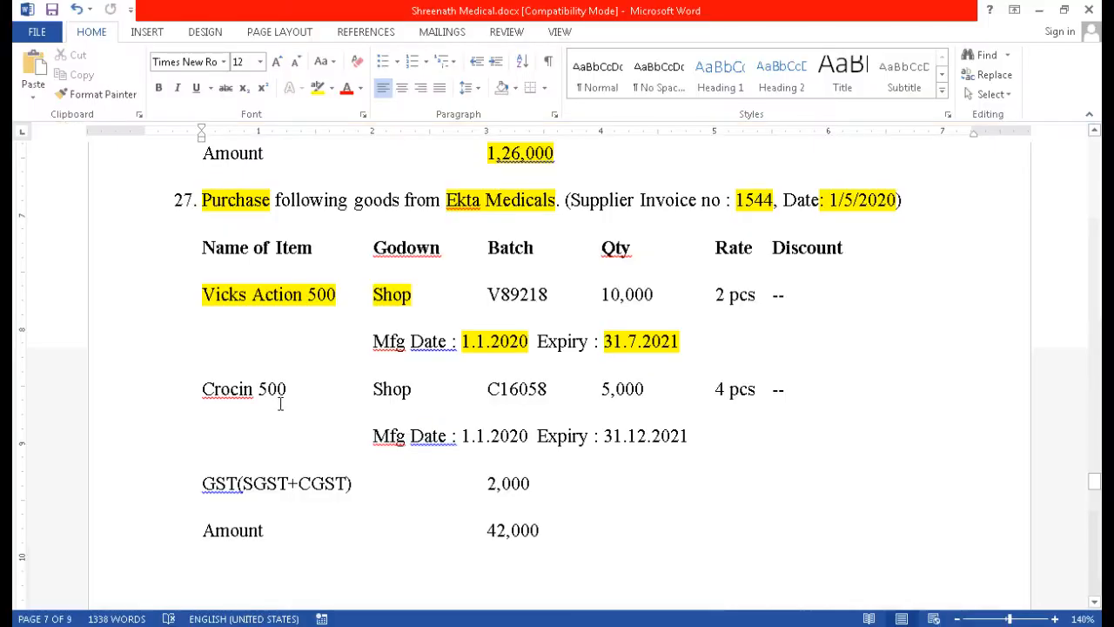
{"action": "left_click_drag", "start_coordinate": [287, 389], "coordinate": [203, 389]}
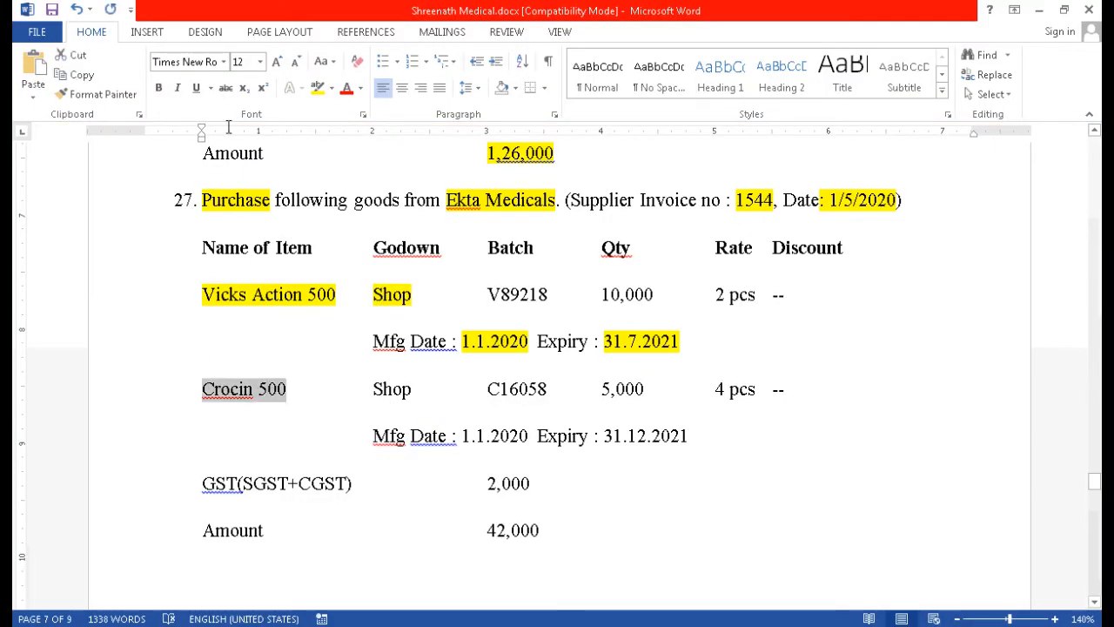
{"action": "left_click", "coordinate": [317, 88]}
{"action": "key", "text": "alt+Tab"}
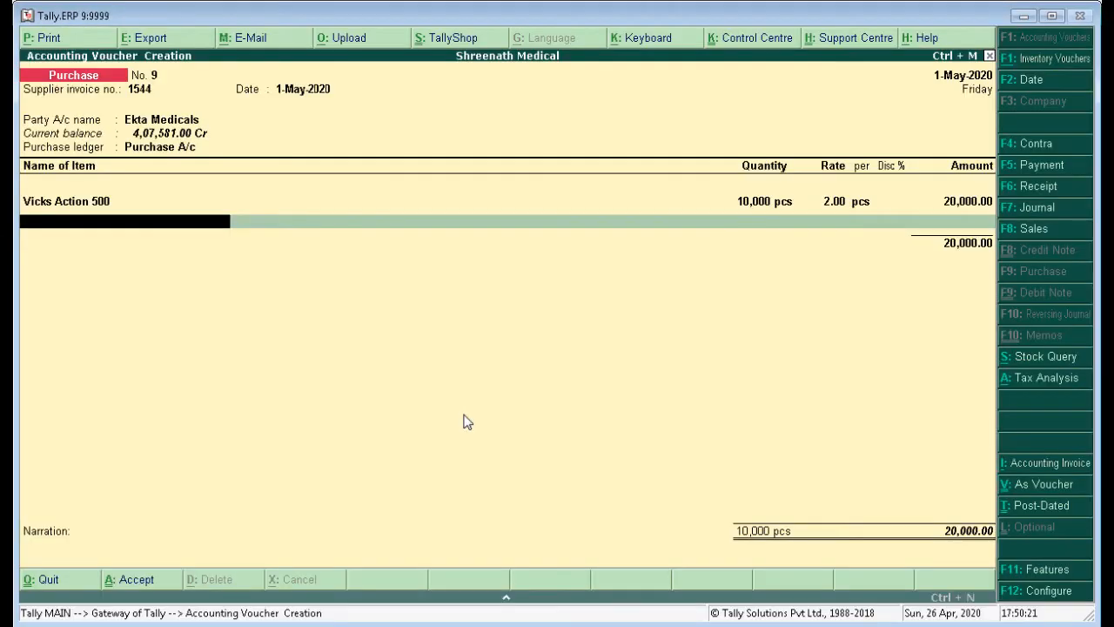
{"action": "type", "text": "c"}
{"action": "key", "text": "Return"}
Choose Shop as the godown for Crocin 500 in Tally.ERP 9, and highlight that godown in Word.
{"action": "key", "text": "alt+Tab"}
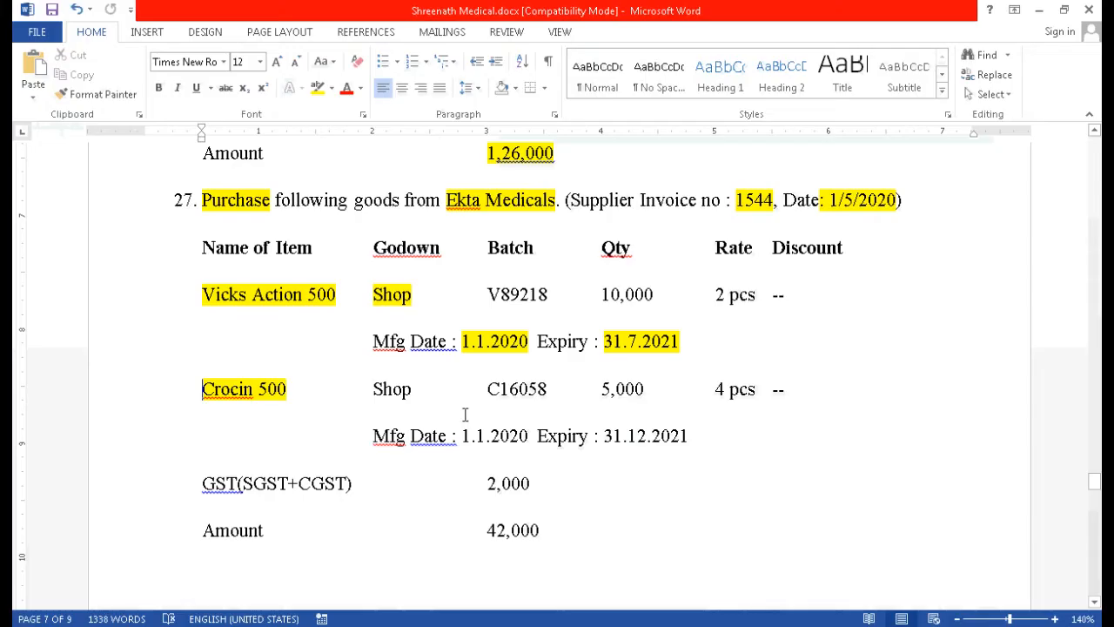
{"action": "key", "text": "alt+Tab"}
{"action": "type", "text": "s"}
{"action": "key", "text": "Return"}
{"action": "key", "text": "alt+Tab"}
{"action": "left_click_drag", "start_coordinate": [417, 388], "coordinate": [371, 388]}
{"action": "left_click", "coordinate": [317, 87]}
{"action": "key", "text": "alt+Tab"}
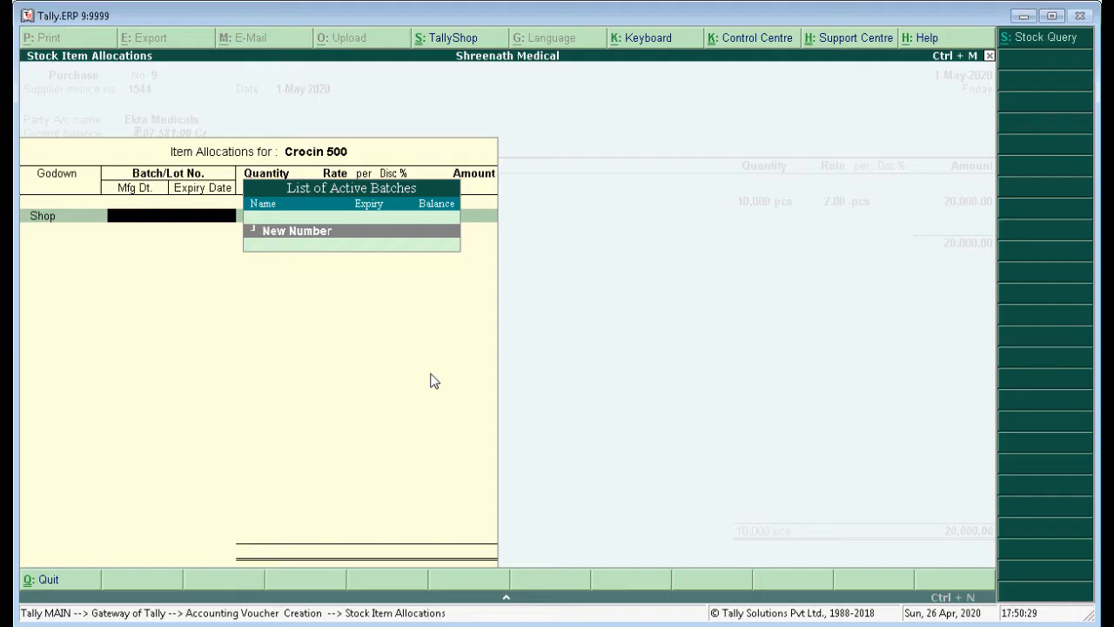
Copy batch C16058 of Crocin 500 from Word, and enter it as the item's new batch number in Tally.ERP 9.
{"action": "key", "text": "alt+Tab"}
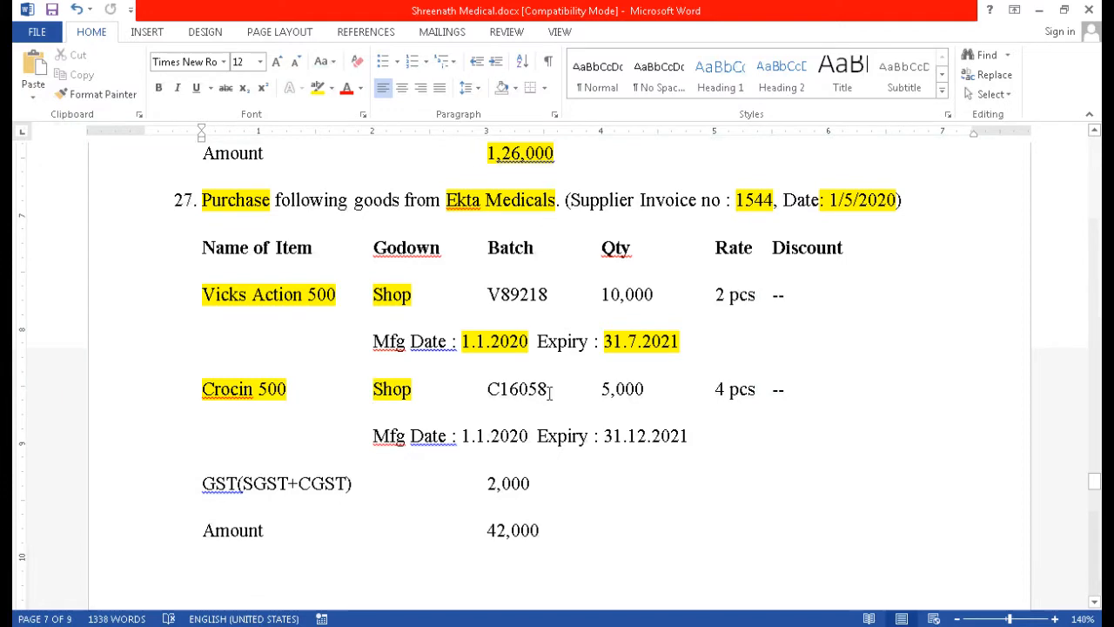
{"action": "left_click_drag", "start_coordinate": [549, 389], "coordinate": [488, 389]}
{"action": "key", "text": "alt+Tab"}
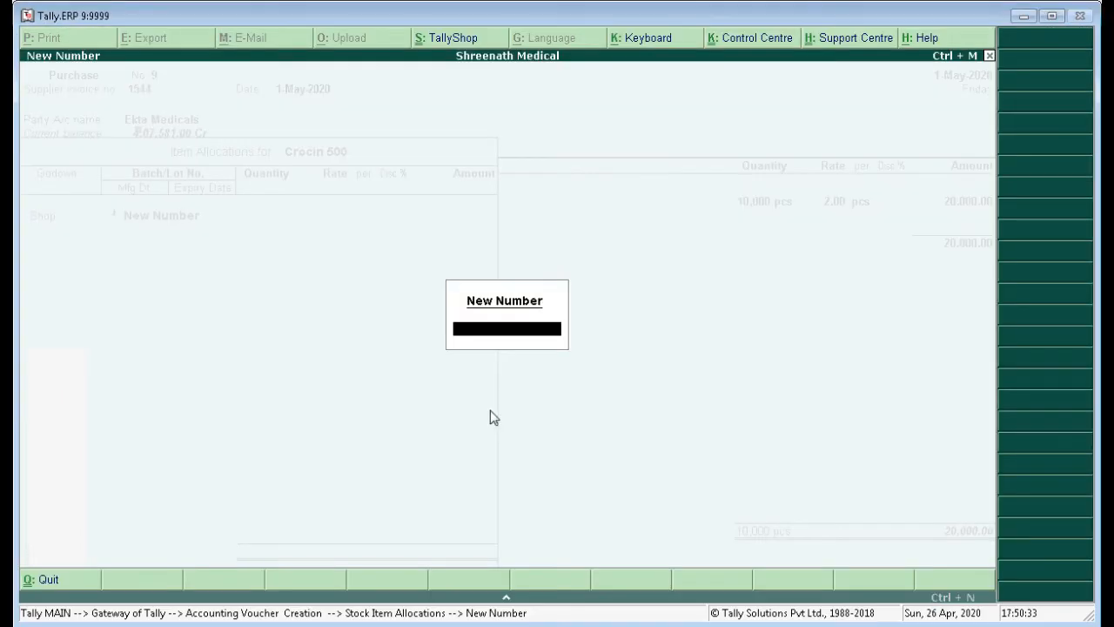
{"action": "key", "text": "ctrl+alt+v"}
{"action": "key", "text": "Return"}
Select the Crocin 500 quantity in Word, and enter 5,000 pcs in Tally.ERP 9, keeping the rate of 4.00 per pcs.
{"action": "key", "text": "alt+Tab"}
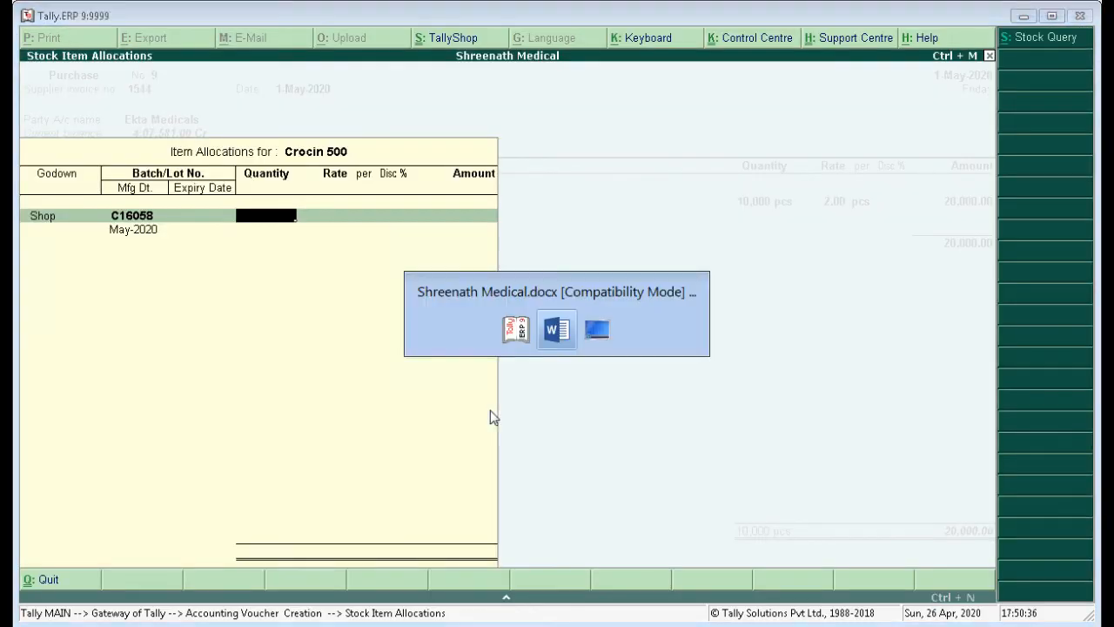
{"action": "left_click_drag", "start_coordinate": [647, 393], "coordinate": [601, 389]}
{"action": "key", "text": "alt+Tab"}
{"action": "type", "text": "5"}
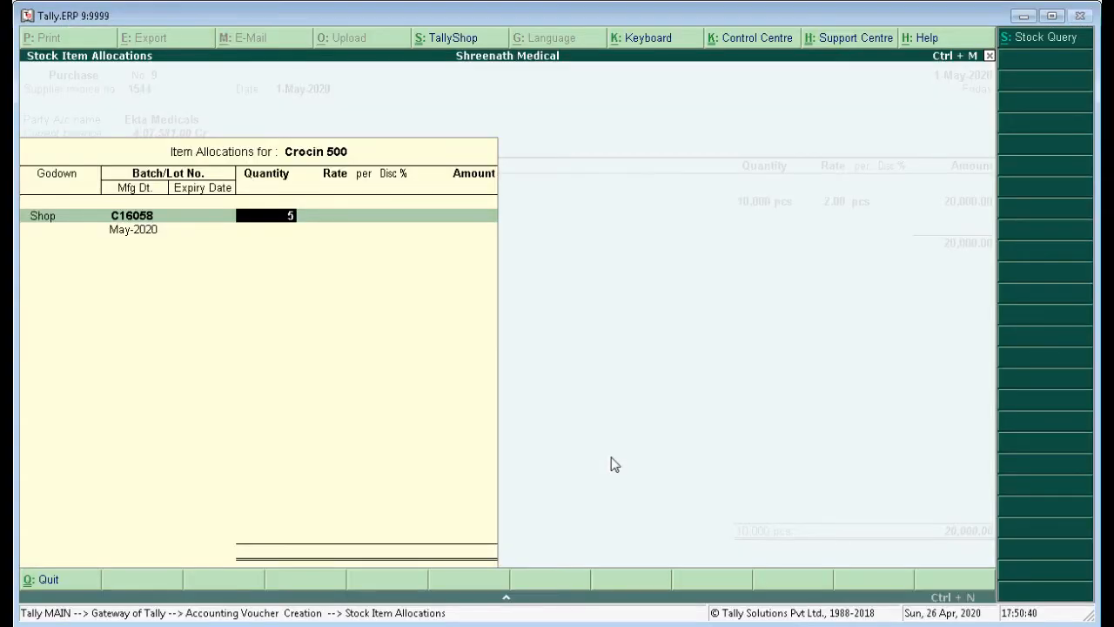
{"action": "type", "text": ",000"}
{"action": "key", "text": "Return"}
{"action": "key", "text": "alt+Tab"}
{"action": "key", "text": "alt+Tab"}
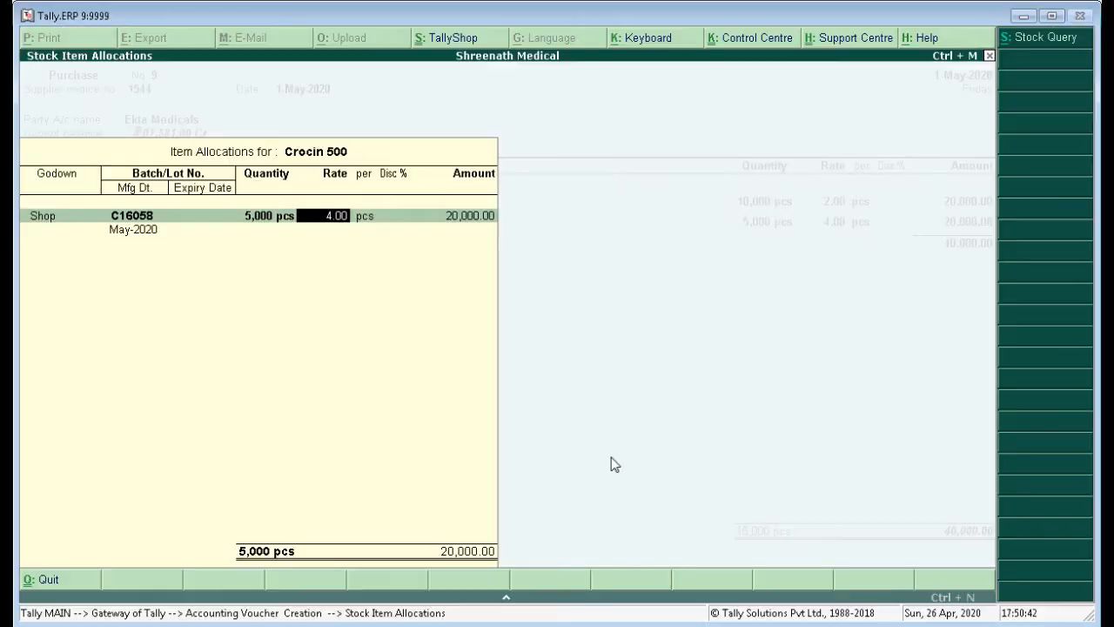
{"action": "key", "text": "Return"}
{"action": "key", "text": "Return"}
{"action": "key", "text": "Return"}
Highlight the Crocin 500 manufacturing date in Word, and enter 1.1.20 as the batch's manufacturing date in Tally.ERP 9.
{"action": "key", "text": "alt+Tab"}
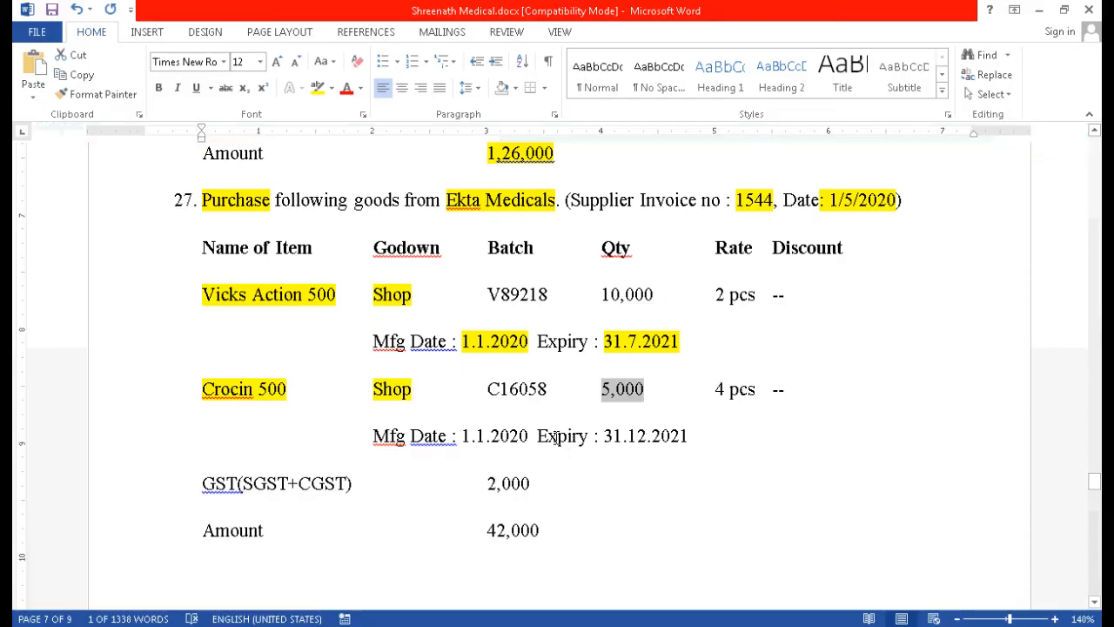
{"action": "left_click_drag", "start_coordinate": [532, 430], "coordinate": [373, 436]}
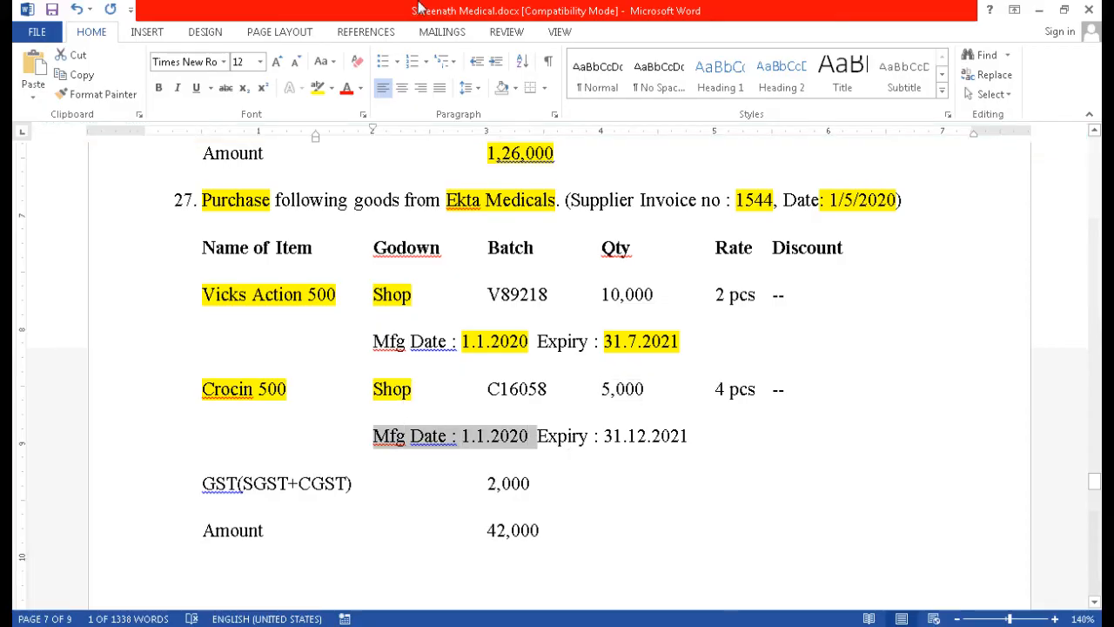
{"action": "left_click", "coordinate": [318, 88]}
{"action": "key", "text": "alt+Tab"}
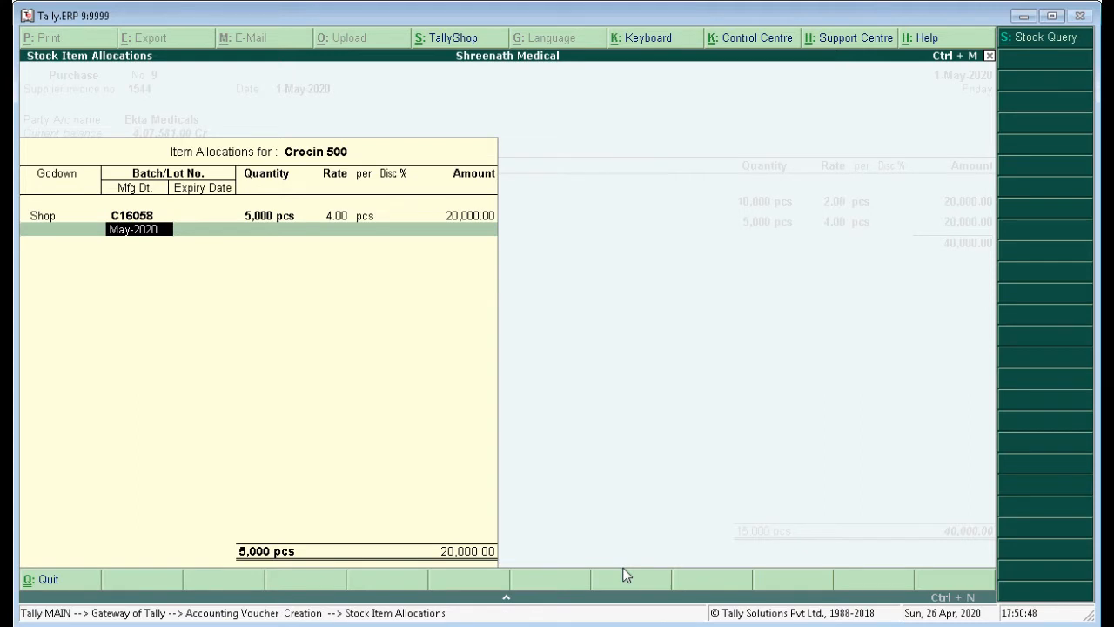
{"action": "type", "text": "1.1.20"}
{"action": "key", "text": "Return"}
Highlight the Crocin 500 expiry date in Word, enter 31.12.2021 as the batch's expiry in Tally.ERP 9, and finish the item allocation.
{"action": "key", "text": "alt+Tab"}
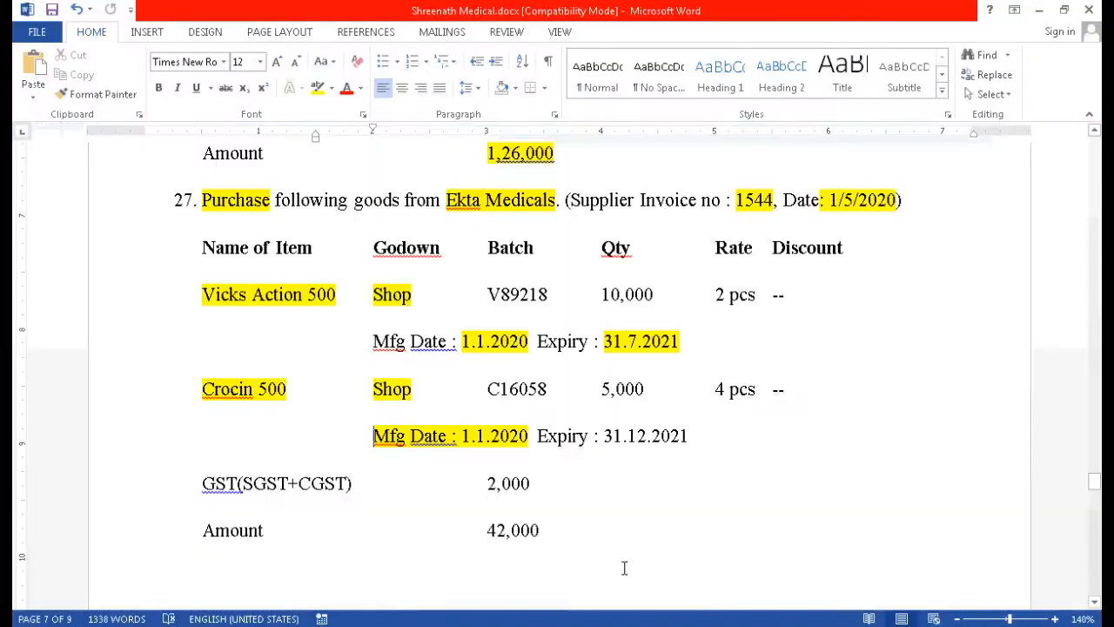
{"action": "mouse_move", "coordinate": [692, 435]}
{"action": "left_mouse_down"}
{"action": "mouse_move", "coordinate": [492, 437]}
{"action": "mouse_move", "coordinate": [682, 446]}
{"action": "left_mouse_up"}
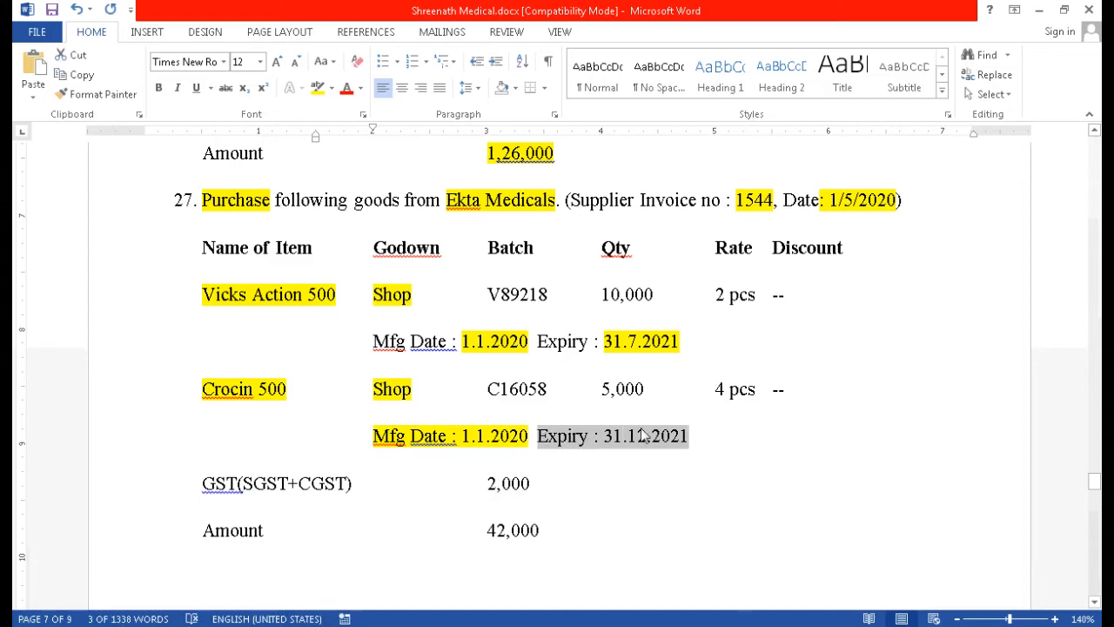
{"action": "left_click", "coordinate": [319, 89]}
{"action": "key", "text": "alt+Tab"}
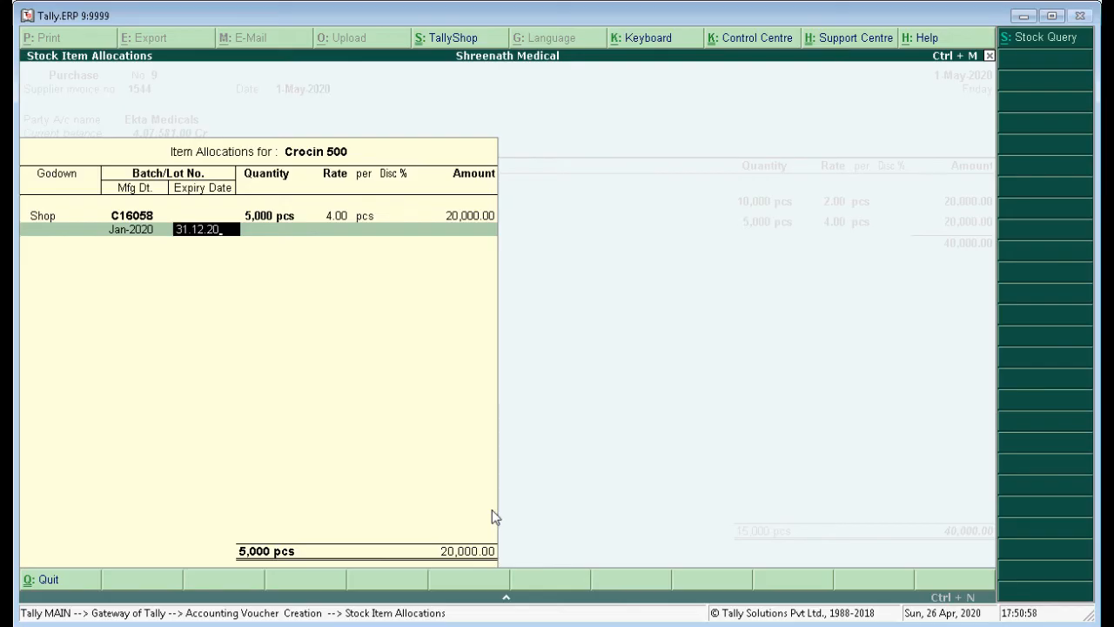
{"action": "type", "text": "31.12.2021"}
{"action": "key", "text": "Return"}
{"action": "key", "text": "Return"}
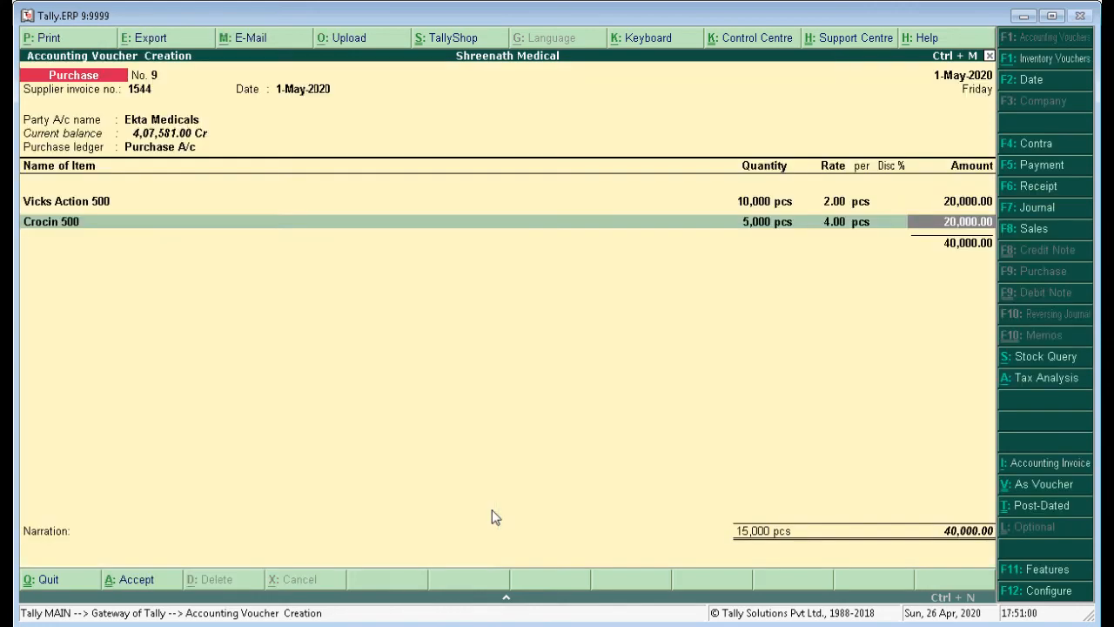
{"action": "key", "text": "Return"}
Review the batch allocation of Vicks Action 500 in the purchase voucher, and return to the blank line below Crocin 500.
{"action": "key", "text": "alt+Tab"}
{"action": "key", "text": "alt+Tab"}
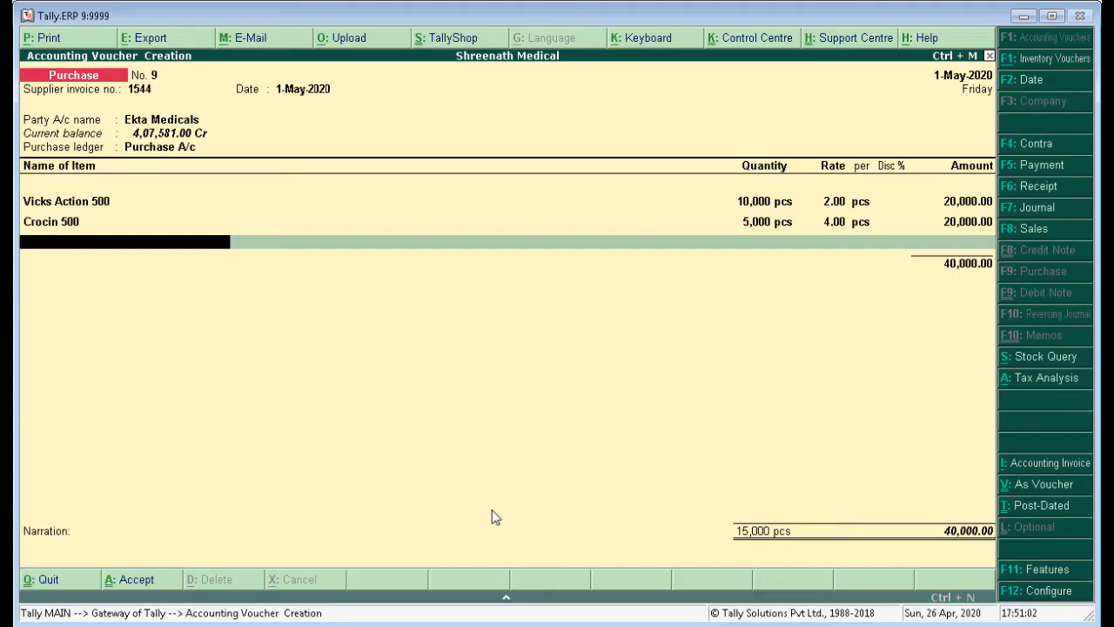
{"action": "key", "text": "Up"}
{"action": "key", "text": "Up"}
{"action": "key", "text": "Return"}
{"action": "key", "text": "Return"}
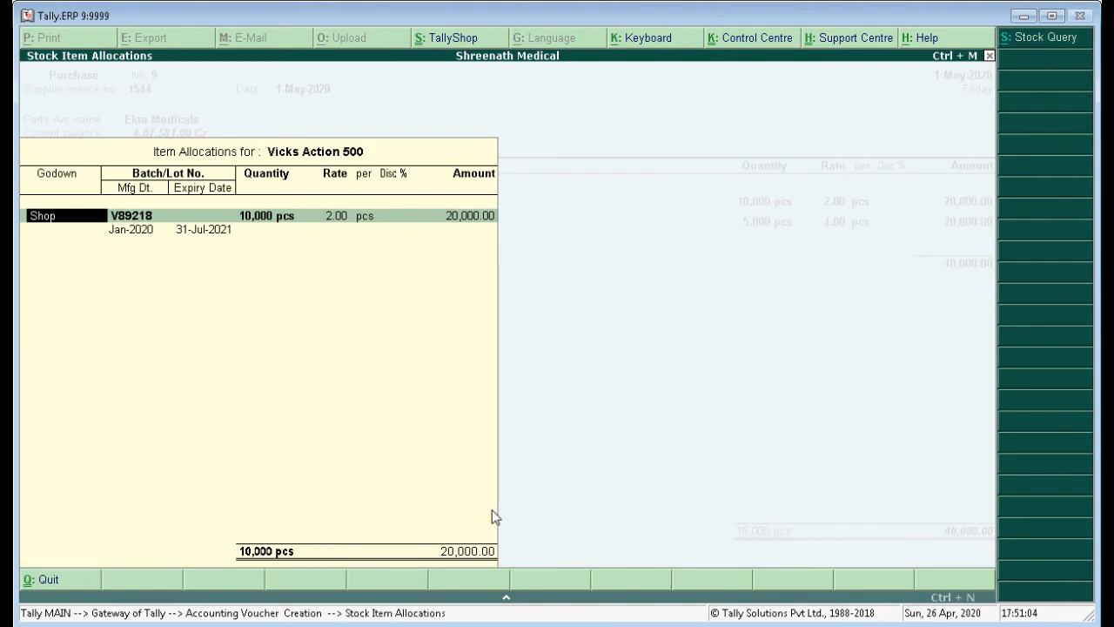
{"action": "key", "text": "ctrl+a"}
{"action": "key", "text": "Down"}
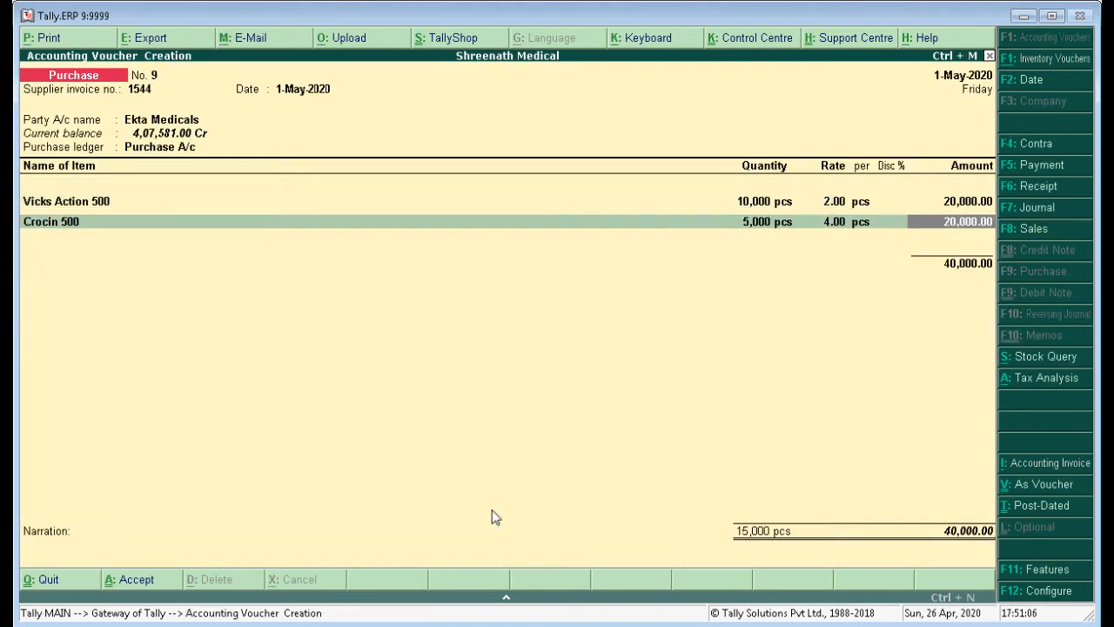
{"action": "key", "text": "Return"}
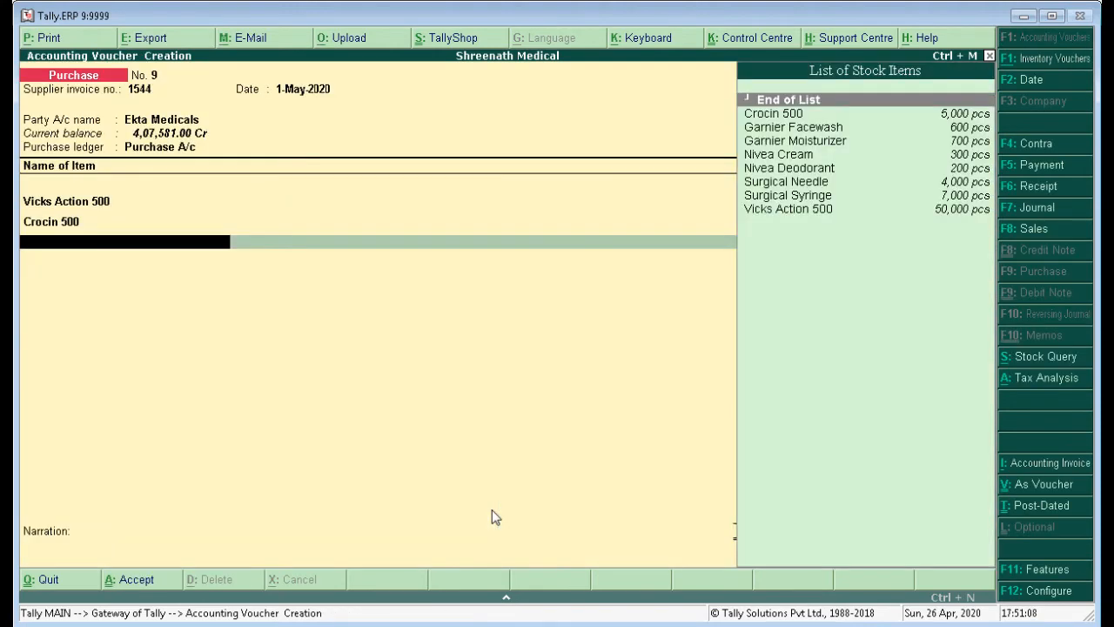
End the item list of the Ekta Medicals purchase voucher, and add the SGST and CGST ledgers with 1,000.00 each.
{"action": "key", "text": "alt+Tab"}
{"action": "key", "text": "alt+Tab"}
{"action": "key", "text": "Return"}
{"action": "type", "text": "S"}
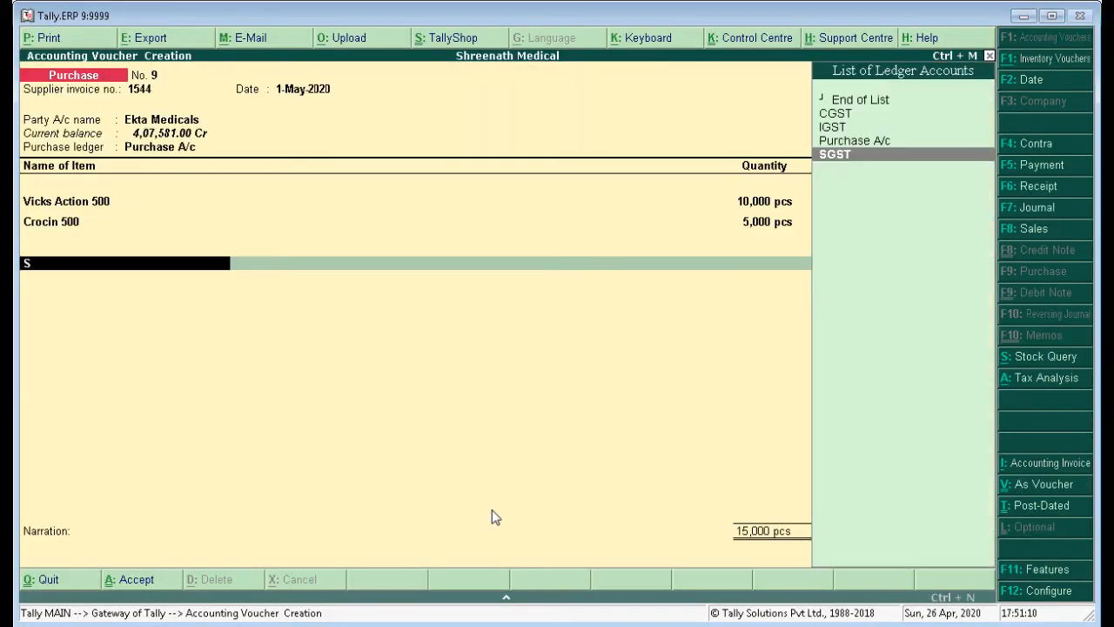
{"action": "key", "text": "Return"}
{"action": "type", "text": "C"}
{"action": "key", "text": "Return"}
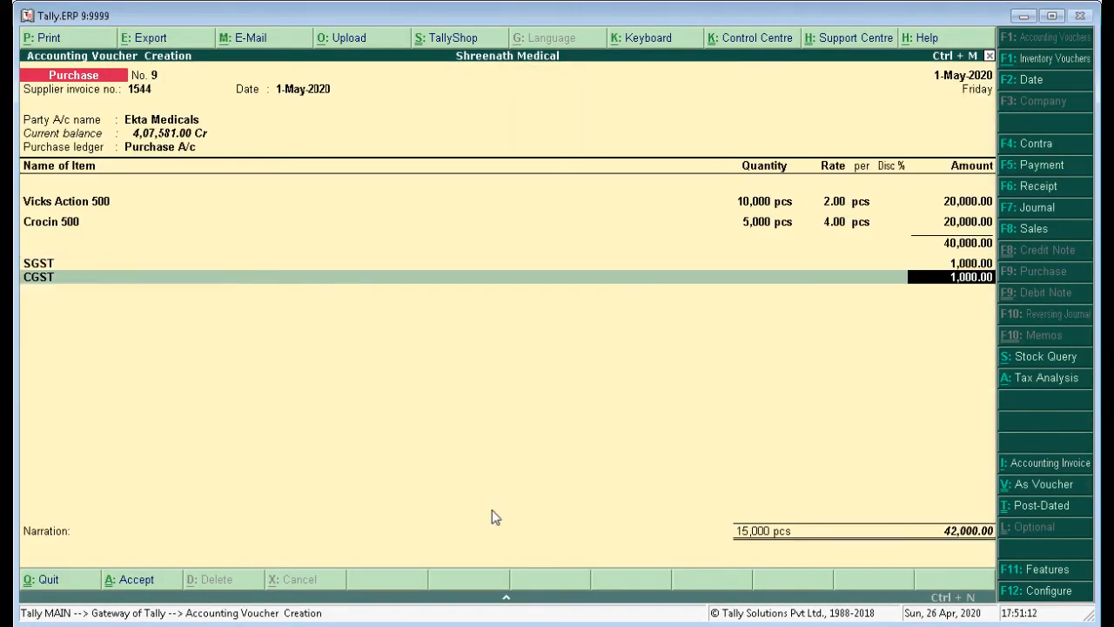
{"action": "key", "text": "Return"}
Highlight the purchase amount 42,000 in Word, and save the purchase voucher in Tally.ERP 9 with a blank narration.
{"action": "key", "text": "alt+Tab"}
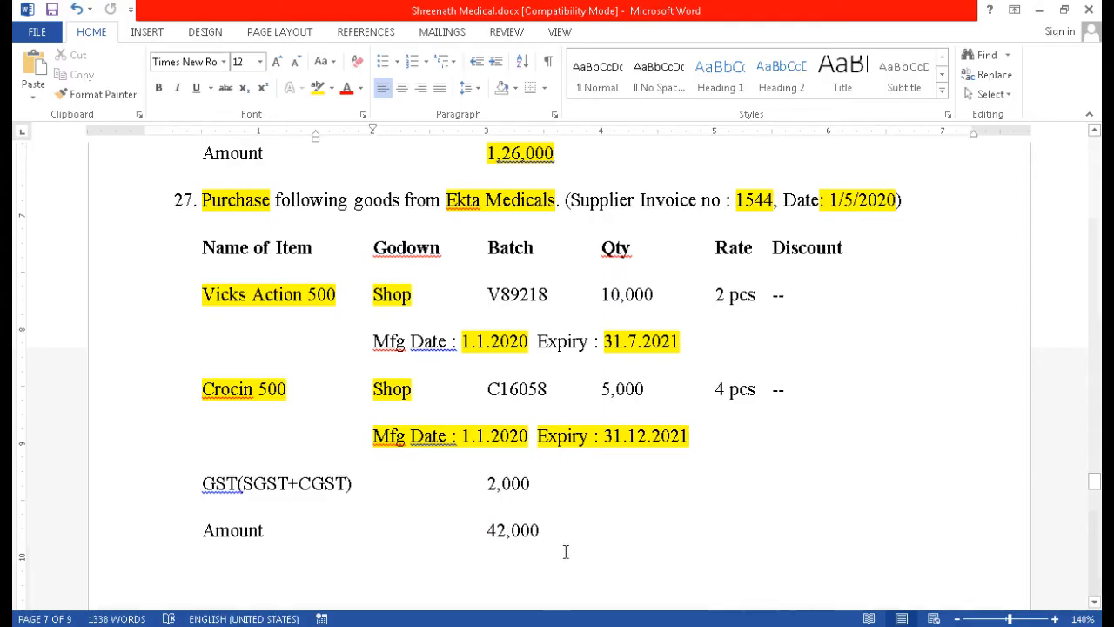
{"action": "double_click", "coordinate": [533, 530]}
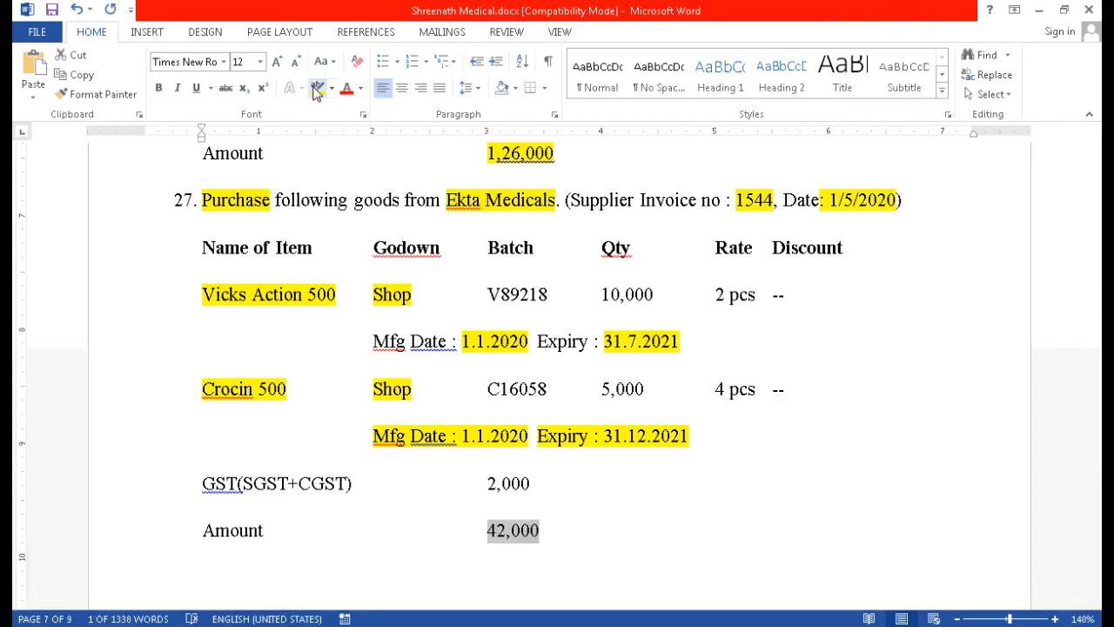
{"action": "key", "text": "alt+Tab"}
{"action": "key", "text": "Return"}
{"action": "key", "text": "Return"}
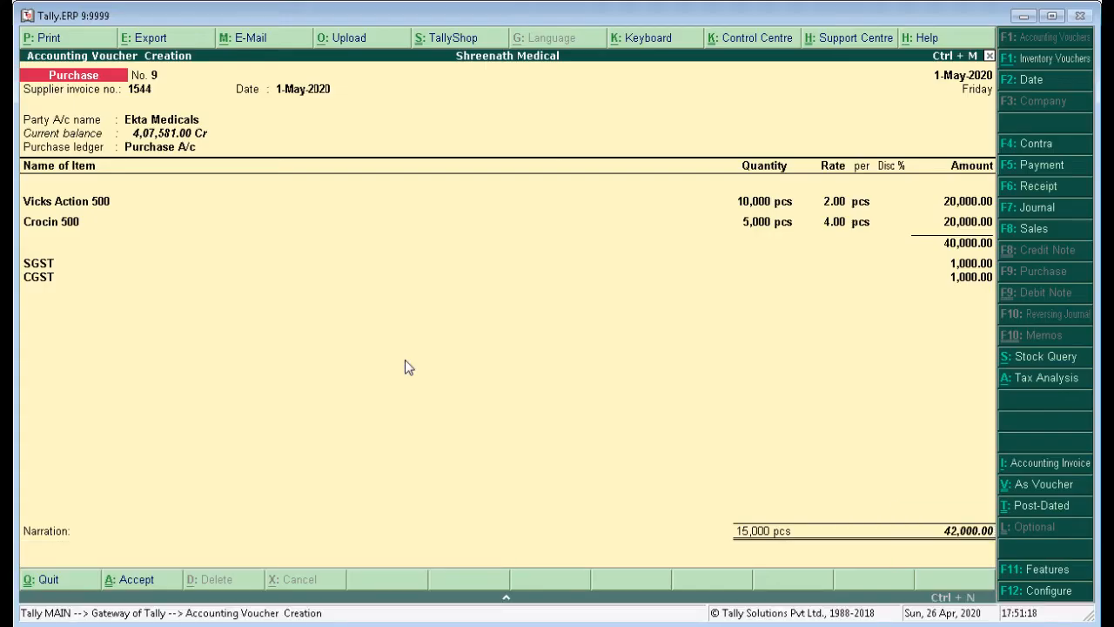
Highlight "Sold" in entry 28 of the Word document, and change the Tally.ERP 9 voucher type to Sales.
{"action": "key", "text": "alt+Tab"}
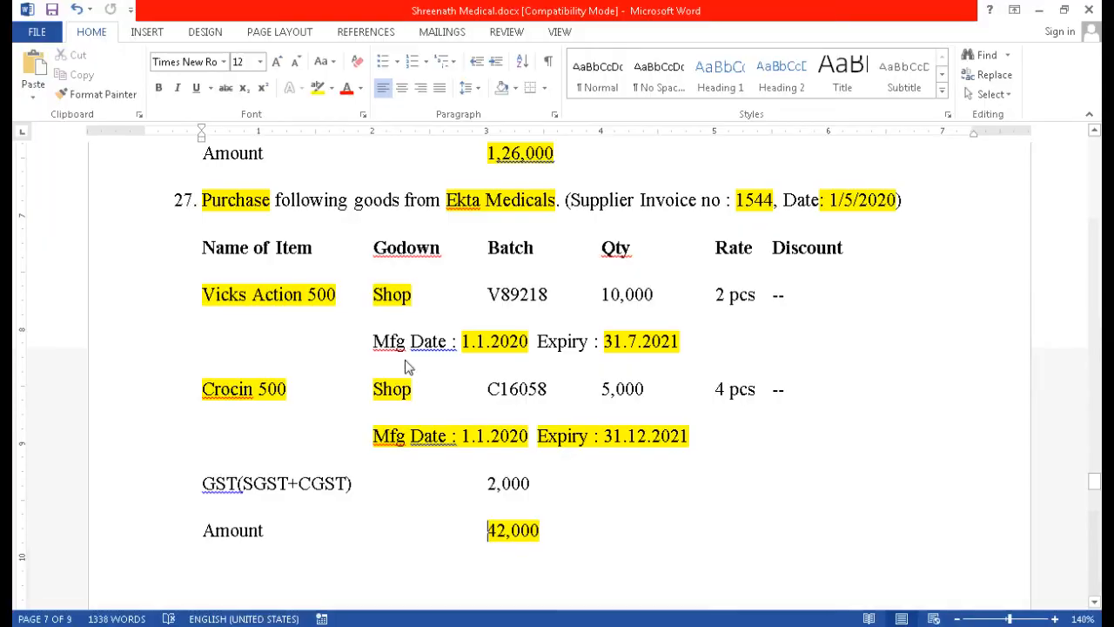
{"action": "scroll", "coordinate": [390, 337], "scroll_direction": "down", "scroll_amount": 2}
{"action": "scroll", "coordinate": [390, 337], "scroll_direction": "down", "scroll_amount": 5}
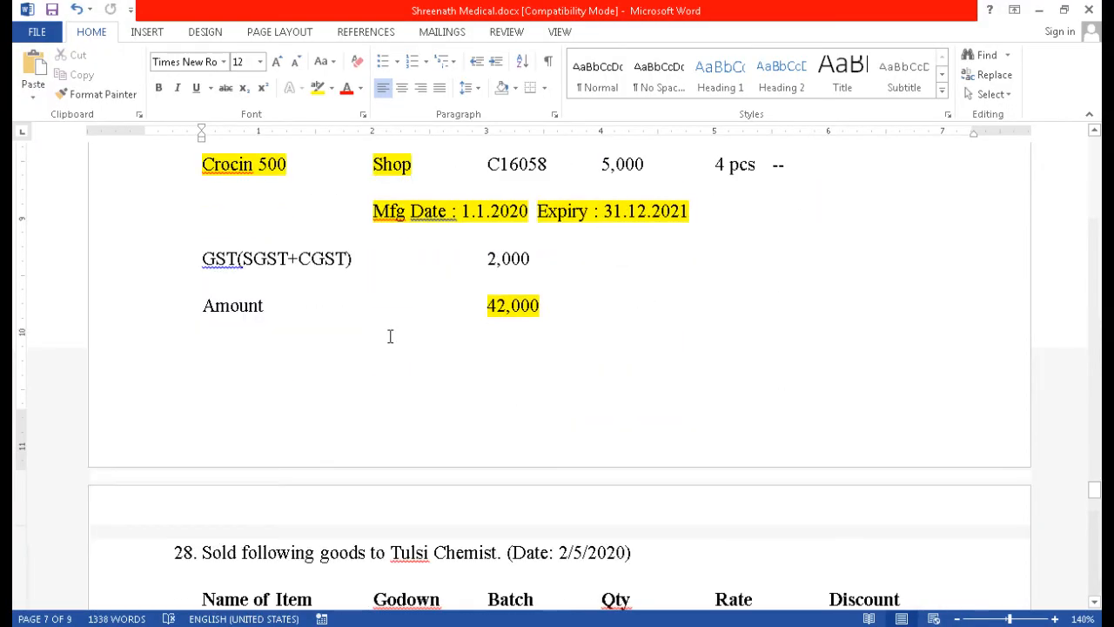
{"action": "scroll", "coordinate": [396, 329], "scroll_direction": "down", "scroll_amount": 1}
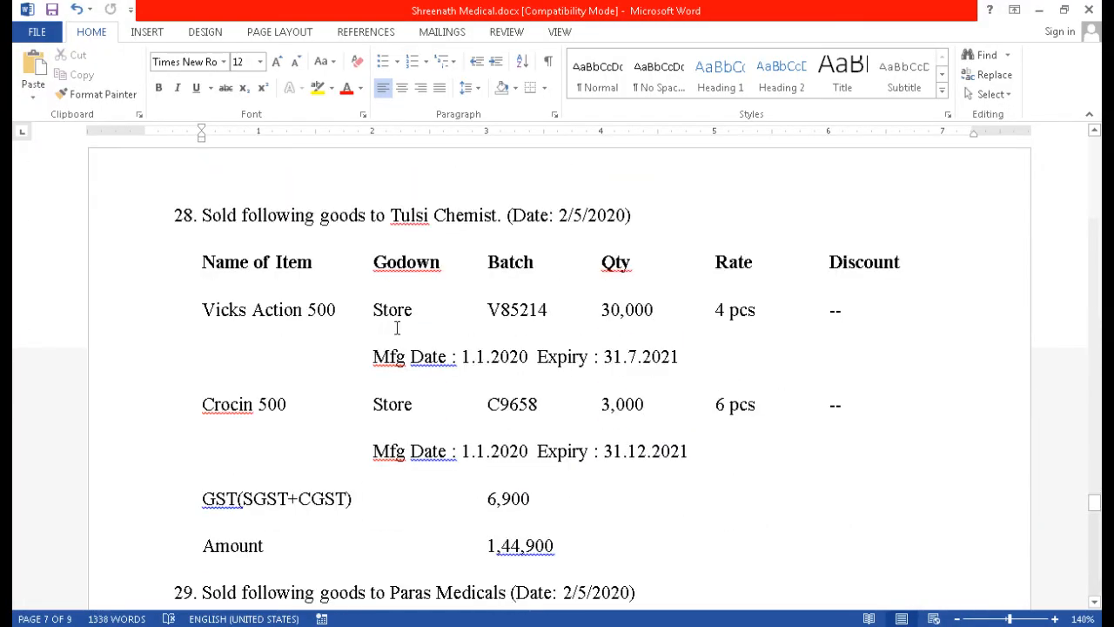
{"action": "double_click", "coordinate": [235, 216]}
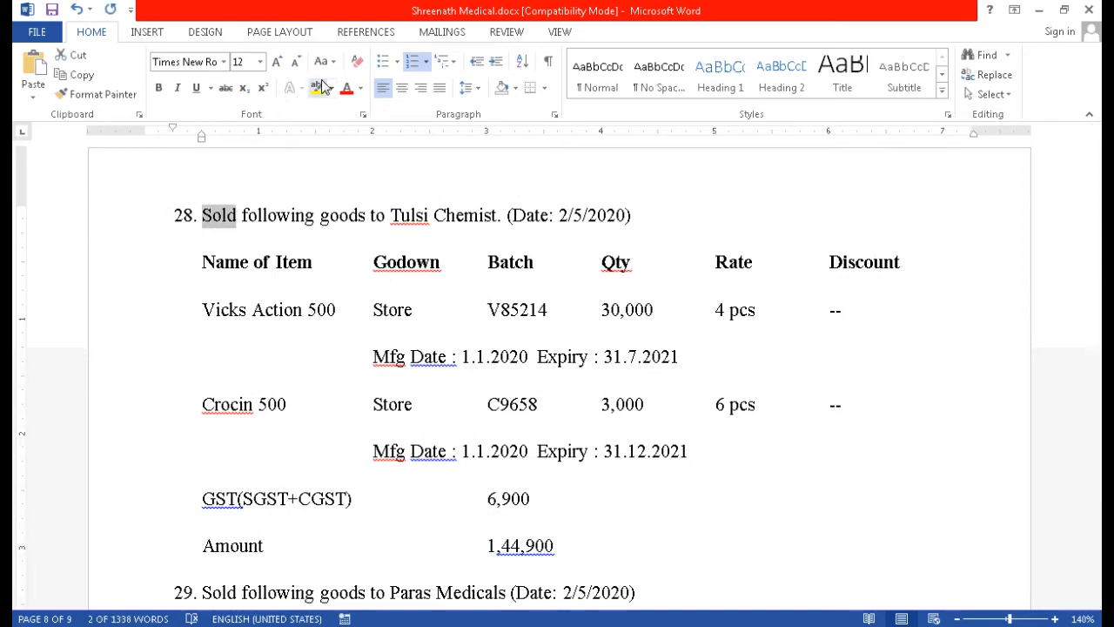
{"action": "key", "text": "alt+Tab"}
{"action": "left_click", "coordinate": [1008, 229]}
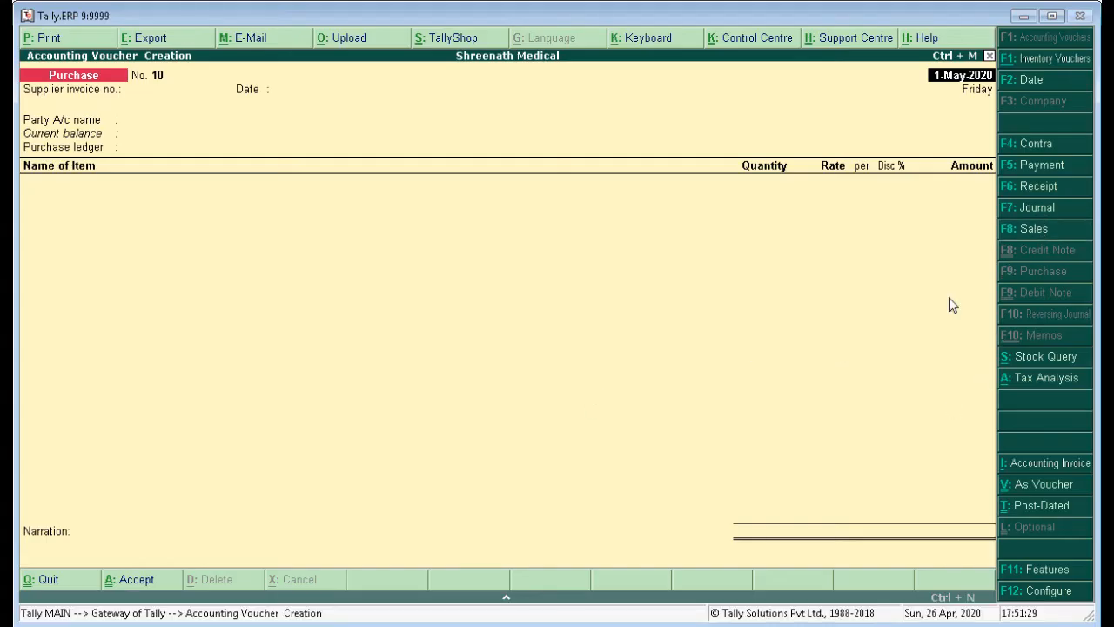
Highlight the date of entry 28 in Word, and set the sales voucher date to 2-5-2020 in Tally.ERP 9.
{"action": "key", "text": "alt+Tab"}
{"action": "left_click_drag", "start_coordinate": [615, 214], "coordinate": [559, 215]}
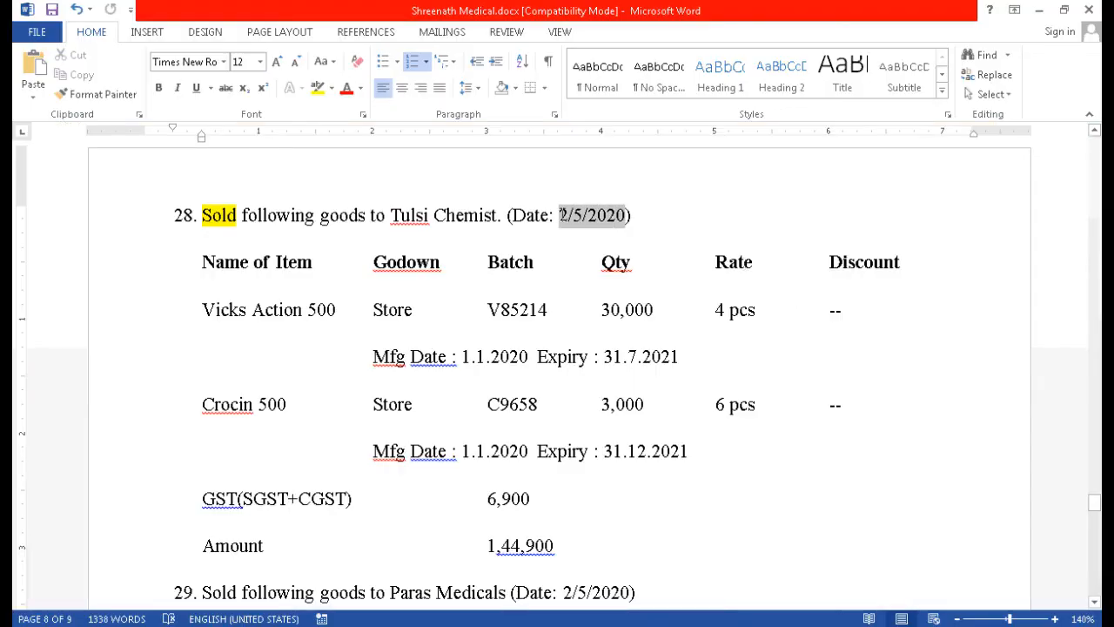
{"action": "left_click", "coordinate": [317, 87]}
{"action": "key", "text": "alt+Tab"}
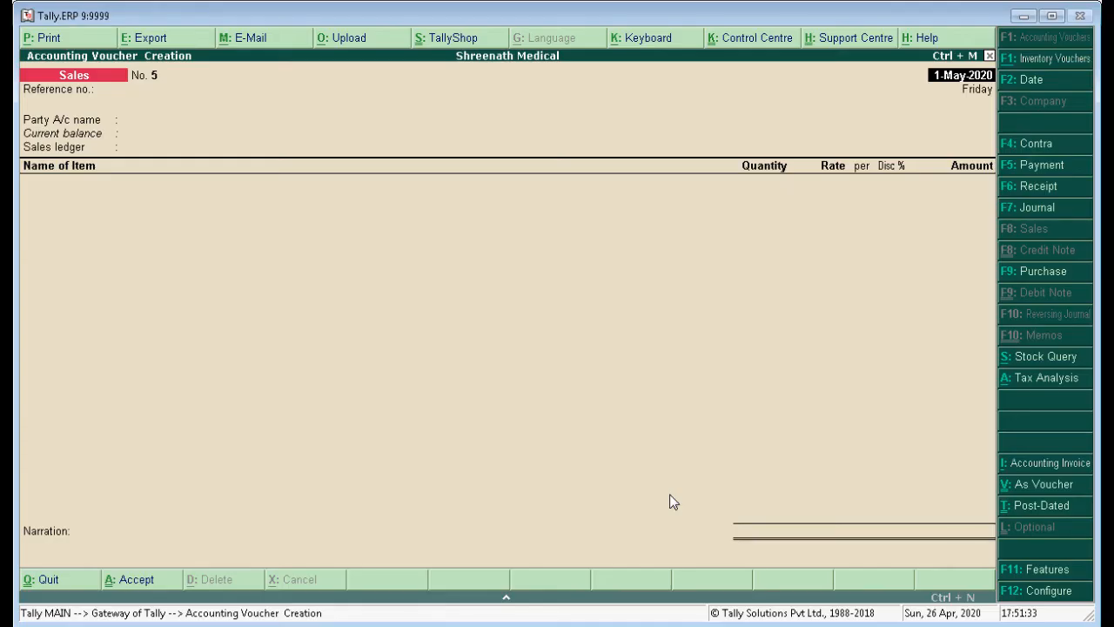
{"action": "key", "text": "F2"}
{"action": "type", "text": "2-5-2020"}
{"action": "key", "text": "Return"}
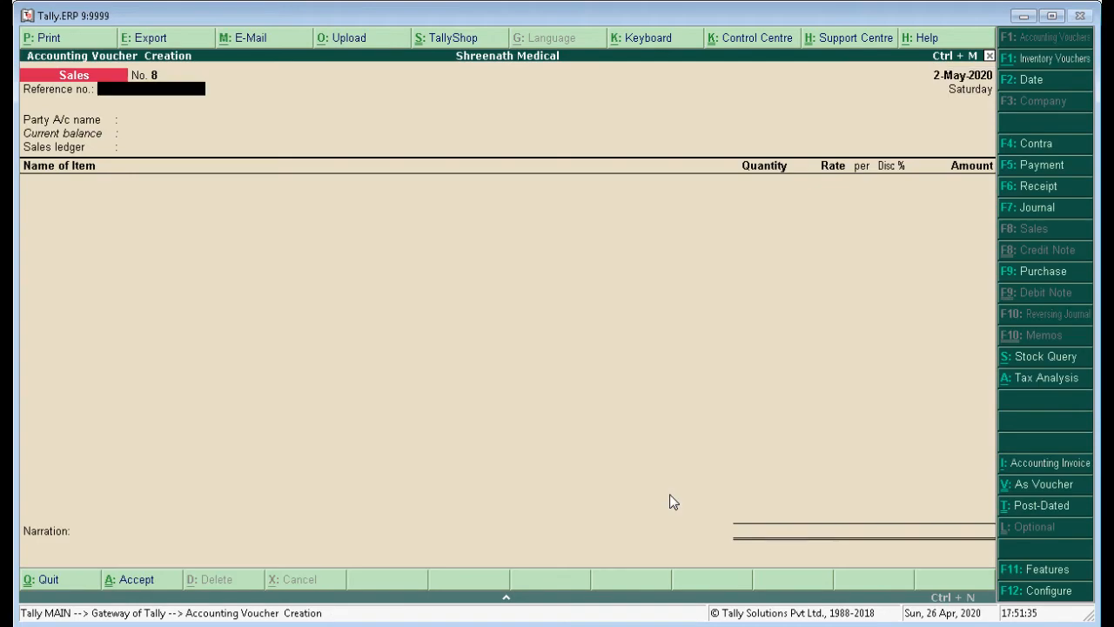
Highlight Tulsi Chemist in Word, and choose it as the sales voucher's party in Tally.ERP 9 with Sales A/c as the ledger.
{"action": "key", "text": "alt+Tab"}
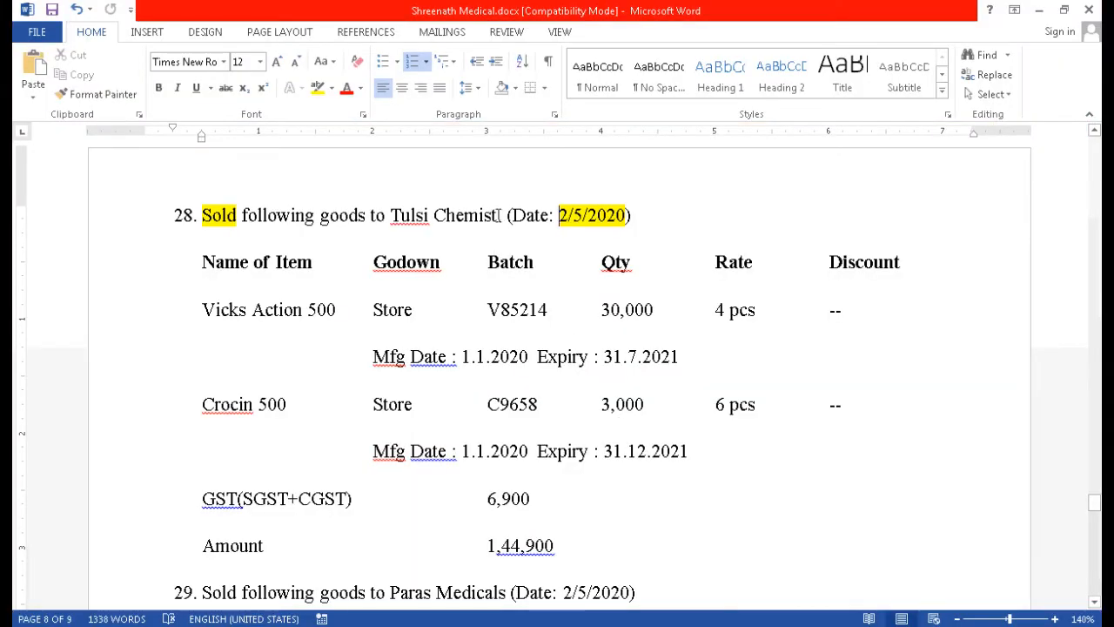
{"action": "left_click_drag", "start_coordinate": [498, 215], "coordinate": [390, 215]}
{"action": "left_click", "coordinate": [318, 87]}
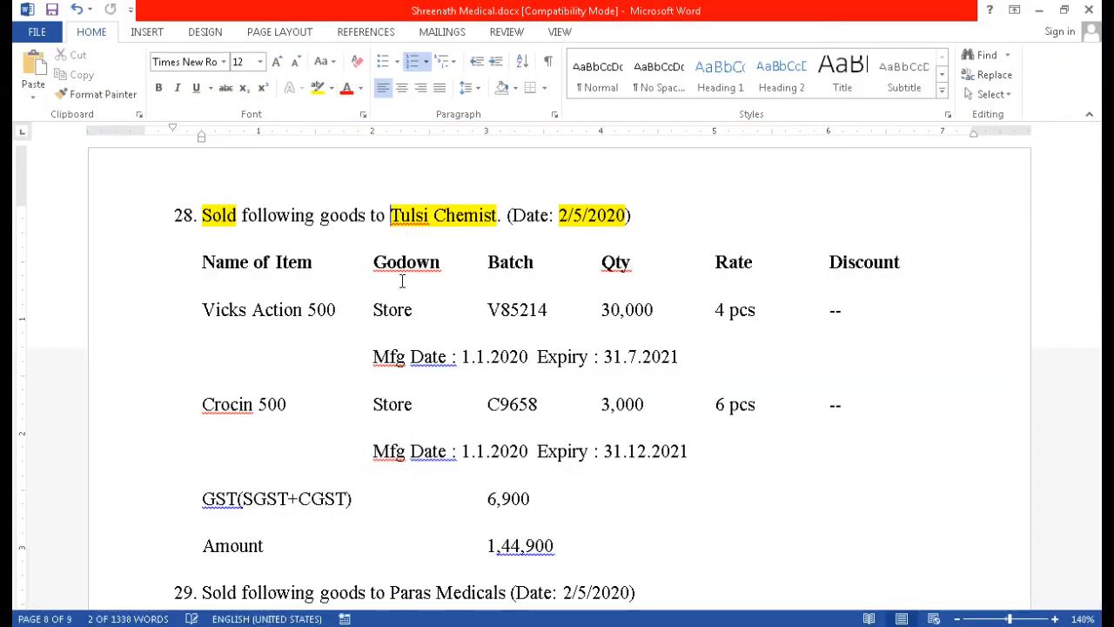
{"action": "key", "text": "alt+Tab"}
{"action": "type", "text": "Tu"}
{"action": "key", "text": "Return"}
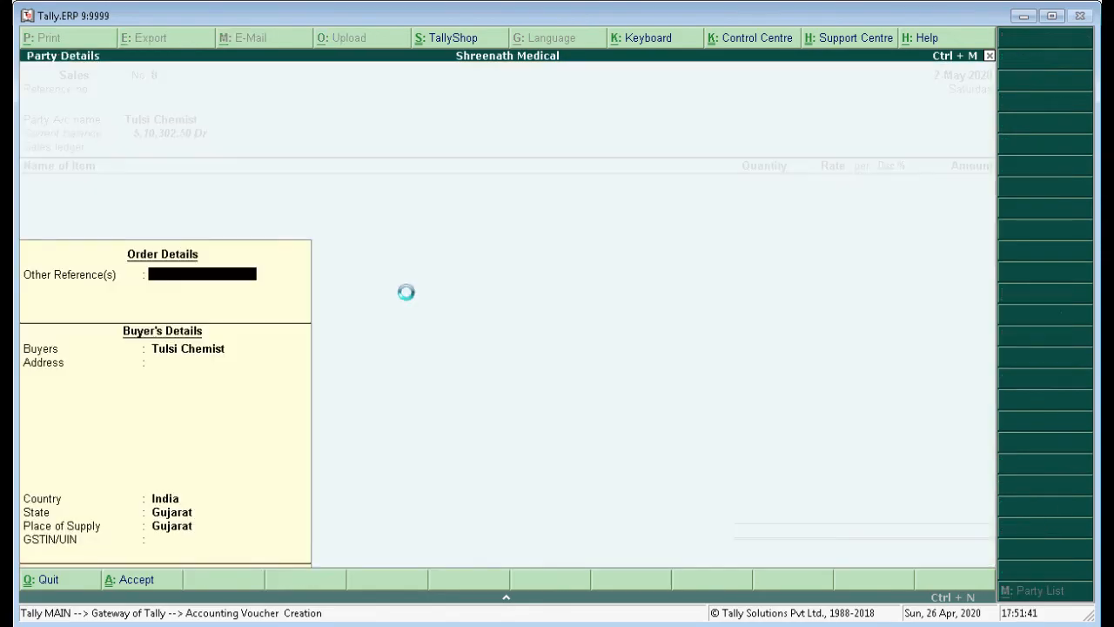
{"action": "key", "text": "ctrl+a"}
{"action": "key", "text": "Return"}
Highlight Vicks Action 500 in entry 28 in Word, and select it as the first sales item in Tally.ERP 9.
{"action": "key", "text": "alt+Tab"}
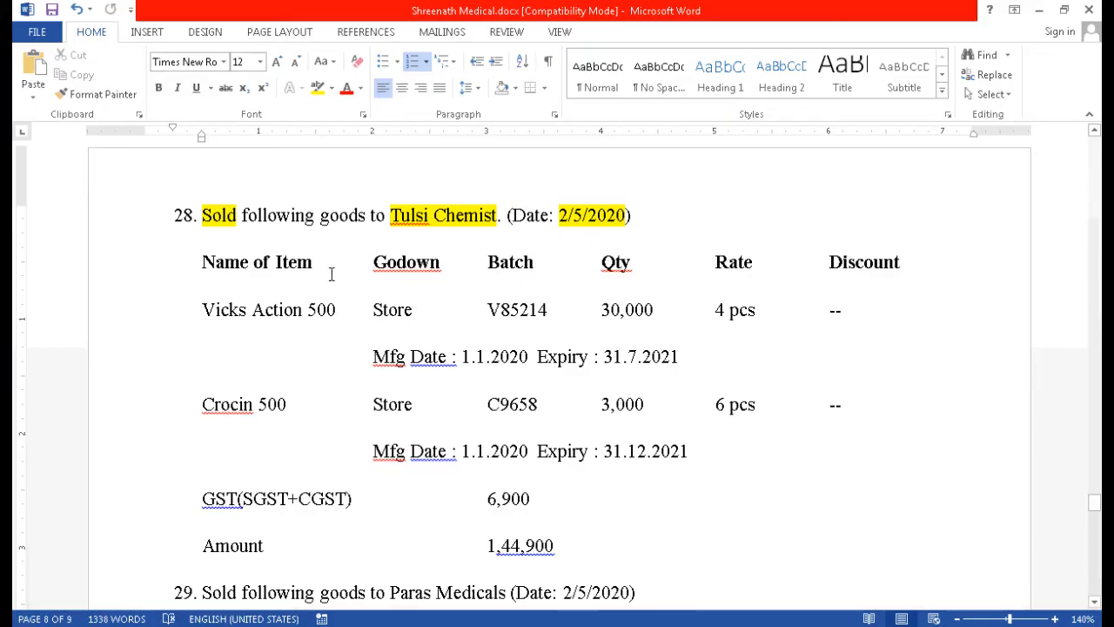
{"action": "left_click_drag", "start_coordinate": [341, 315], "coordinate": [202, 310]}
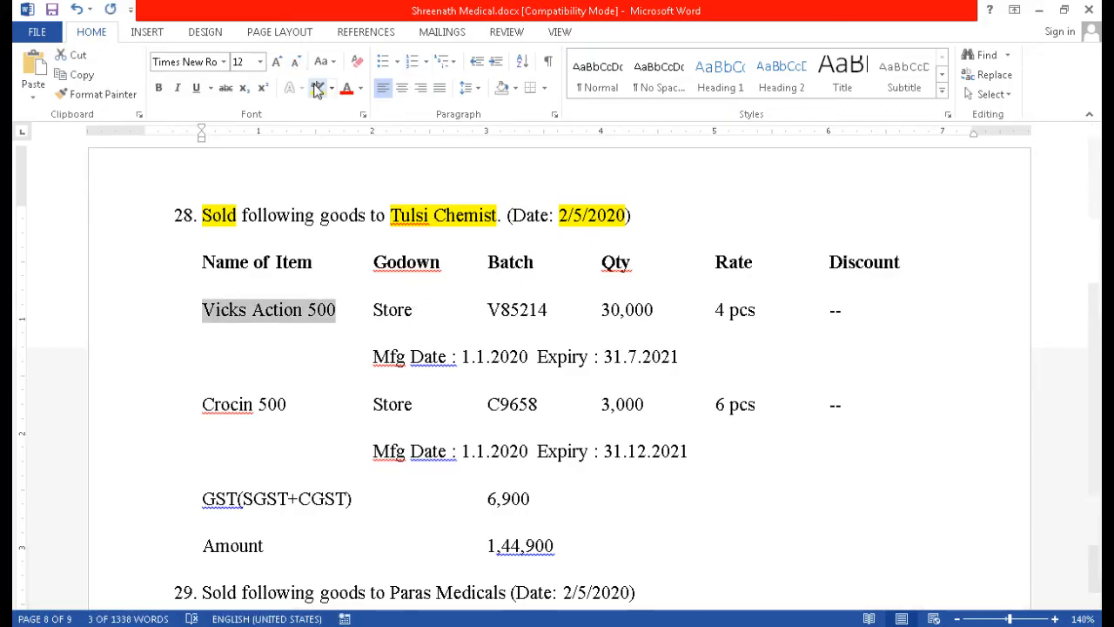
{"action": "key", "text": "alt+Tab"}
{"action": "type", "text": "Vi"}
{"action": "key", "text": "Return"}
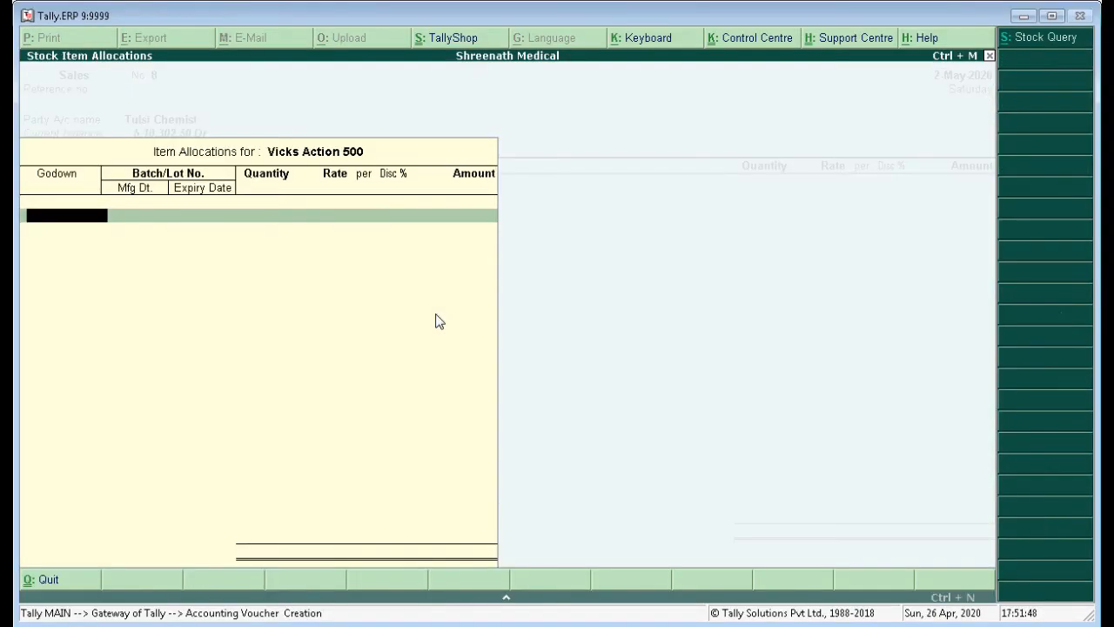
Choose the Store godown for Vicks Action 500 in Tally.ERP 9, and highlight Store in that item's row in Word.
{"action": "key", "text": "alt+Tab"}
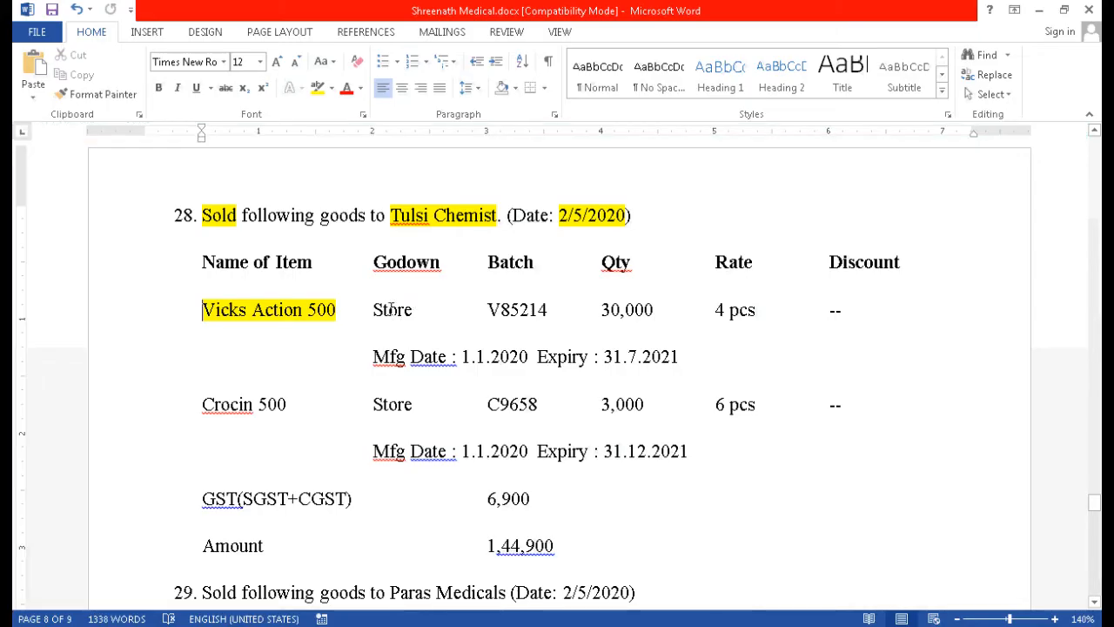
{"action": "key", "text": "alt+Tab"}
{"action": "key", "text": "Down"}
{"action": "key", "text": "Return"}
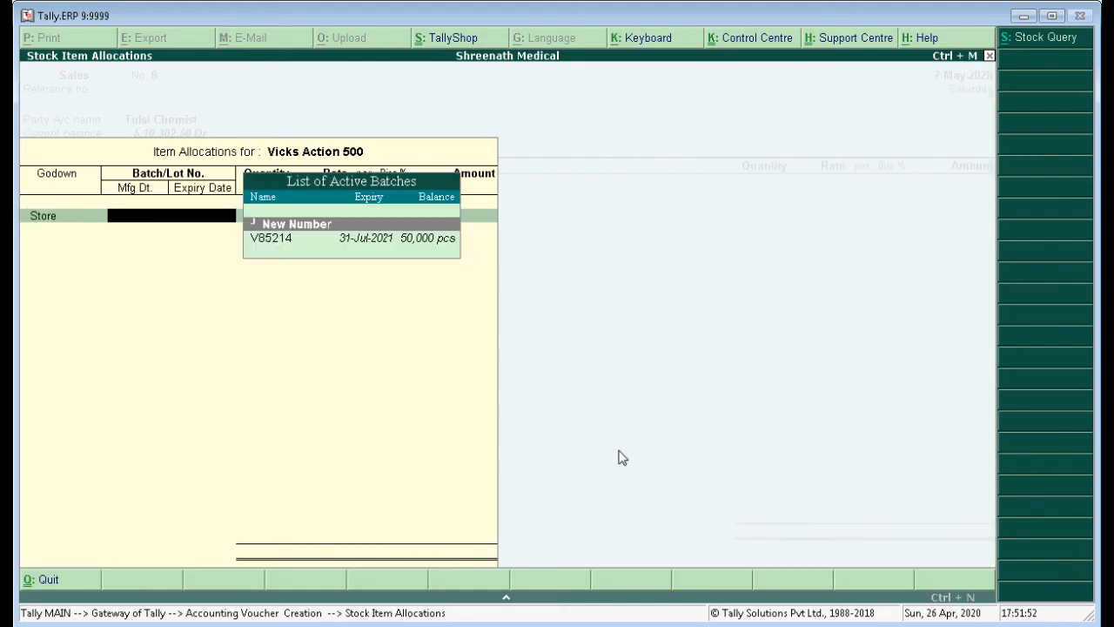
{"action": "key", "text": "alt+Tab"}
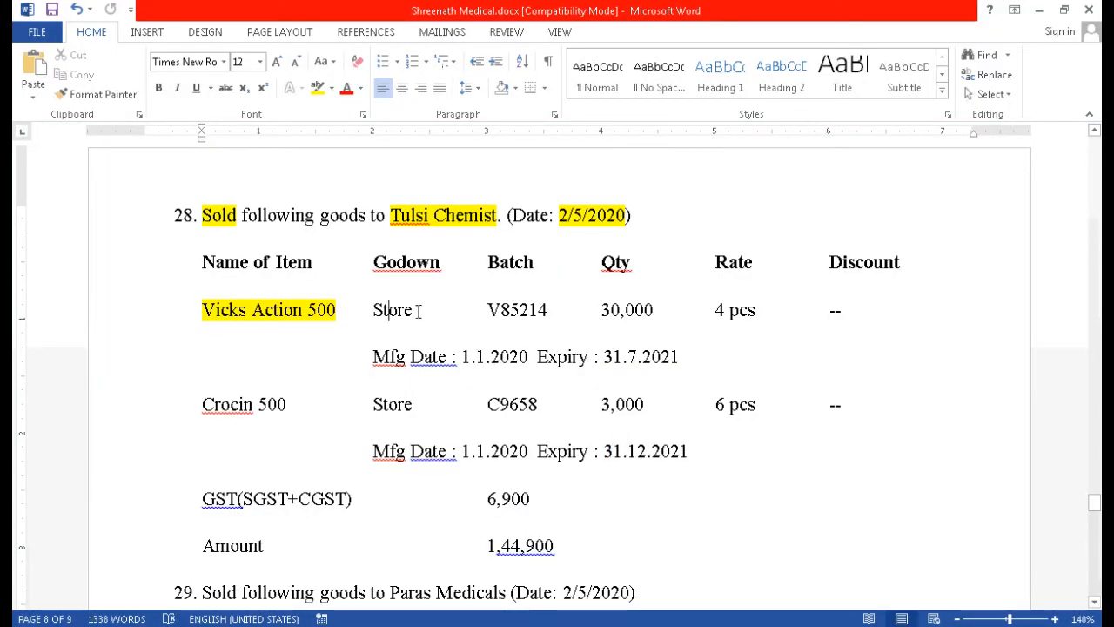
{"action": "double_click", "coordinate": [392, 310]}
{"action": "left_click", "coordinate": [317, 88]}
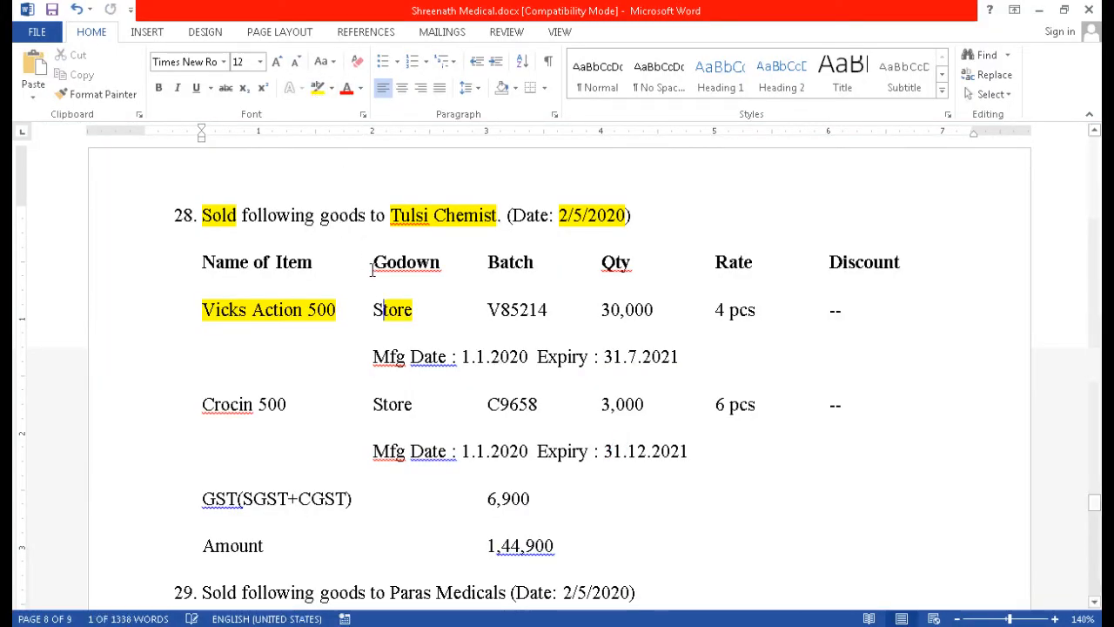
{"action": "left_click_drag", "start_coordinate": [384, 309], "coordinate": [374, 310]}
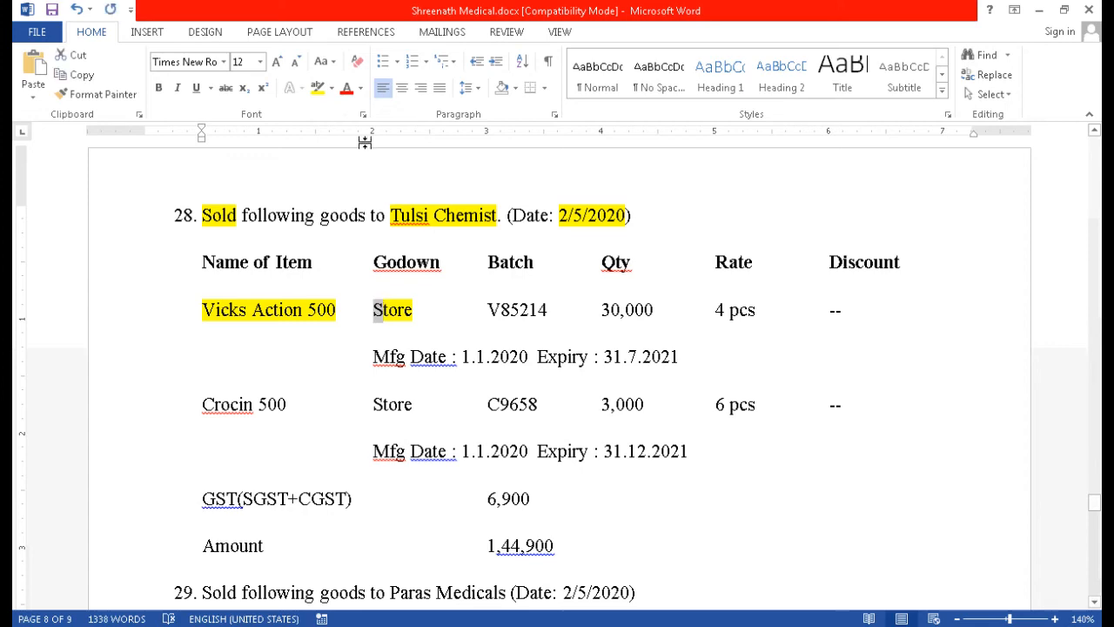
{"action": "left_click", "coordinate": [317, 91]}
Allocate 30,000 pcs of Vicks Action 500 from batch V85214 in Tally.ERP 9 at a rate of 4.00 per pcs.
{"action": "key", "text": "alt+Tab"}
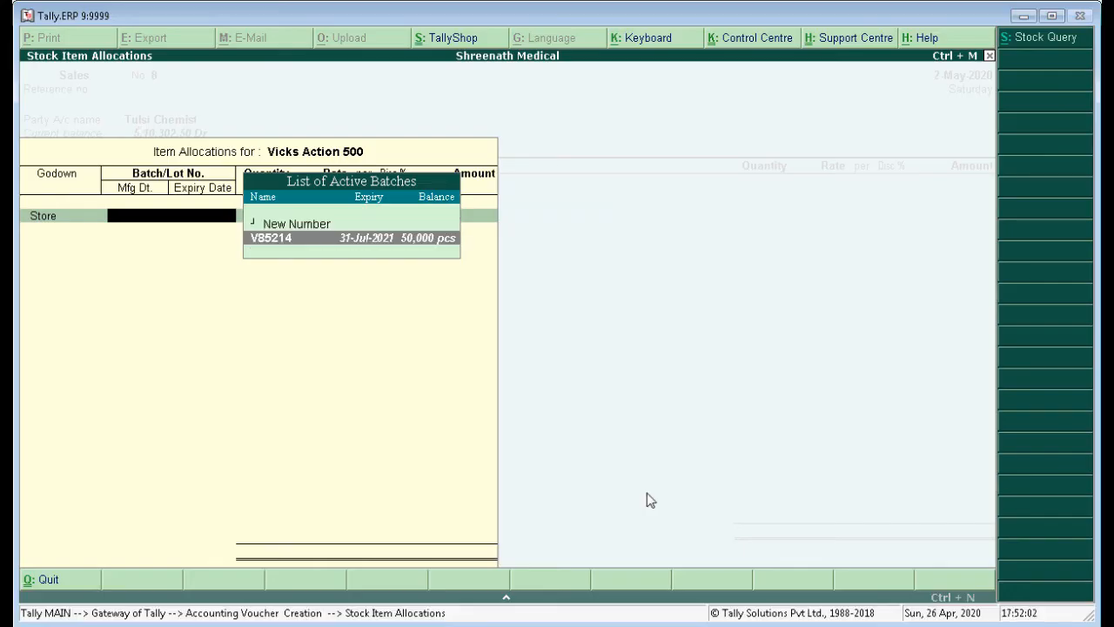
{"action": "key", "text": "Return"}
{"action": "key", "text": "alt+Tab"}
{"action": "key", "text": "alt+Tab"}
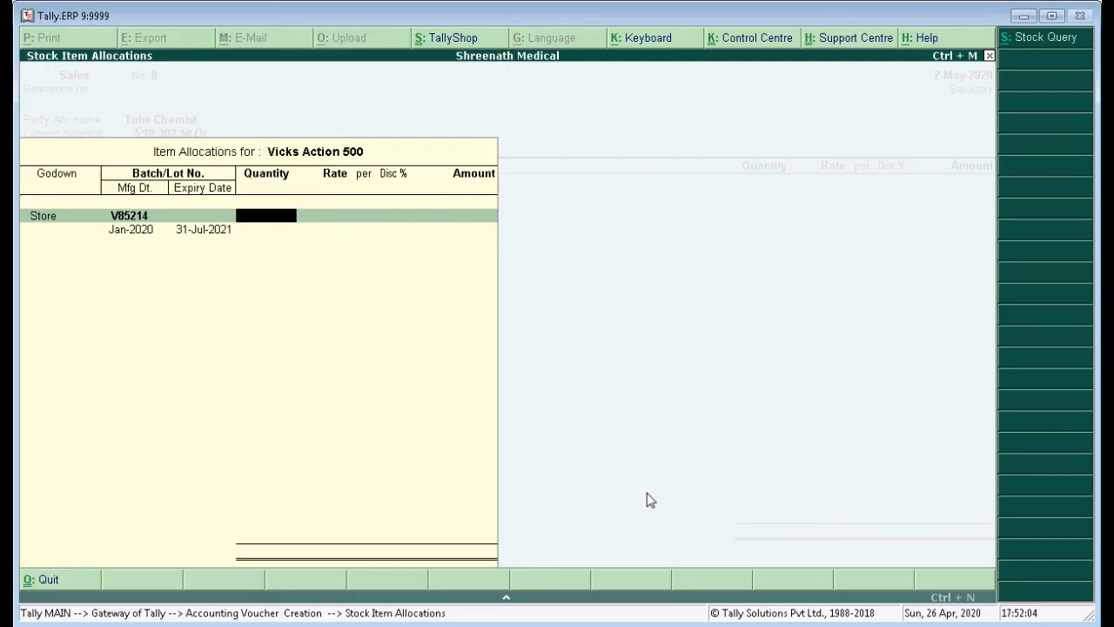
{"action": "type", "text": "30000"}
{"action": "key", "text": "Return"}
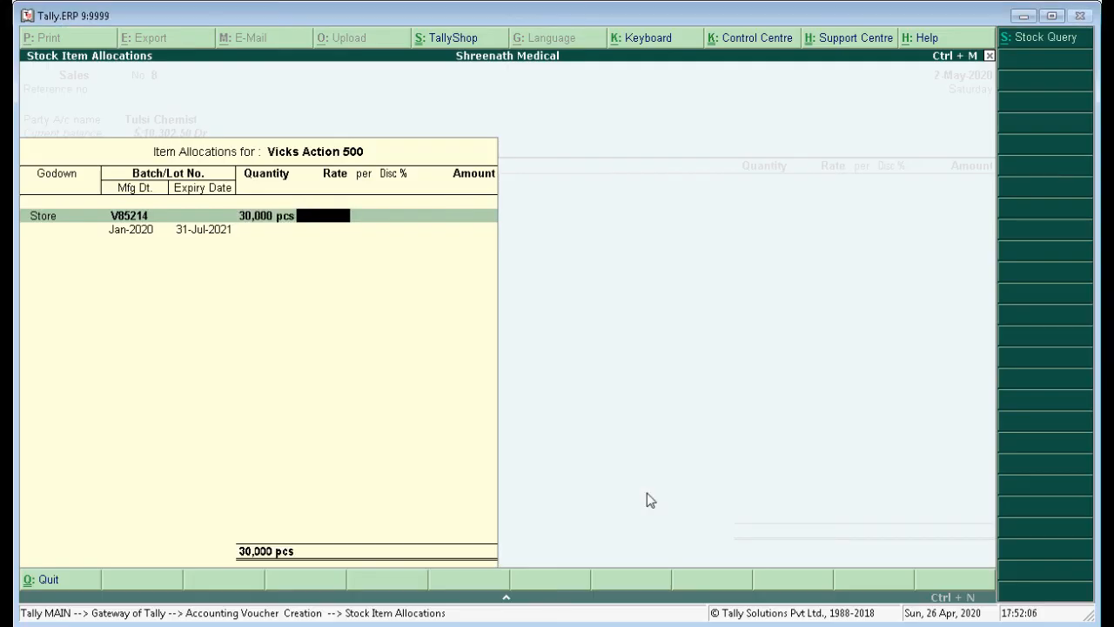
{"action": "key", "text": "Return"}
{"action": "key", "text": "alt+Tab"}
{"action": "key", "text": "alt+Tab"}
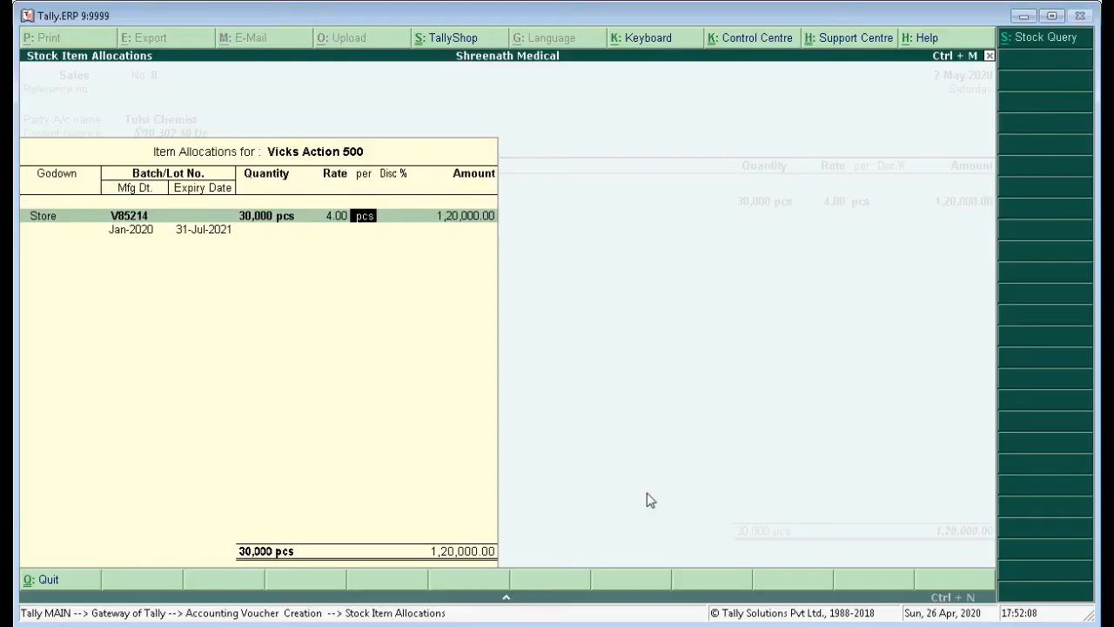
Accept the Vicks Action 500 batch's manufacturing and expiry dates, and finish the item allocation in the sales voucher.
{"action": "key", "text": "Return"}
{"action": "key", "text": "Return"}
{"action": "key", "text": "Return"}
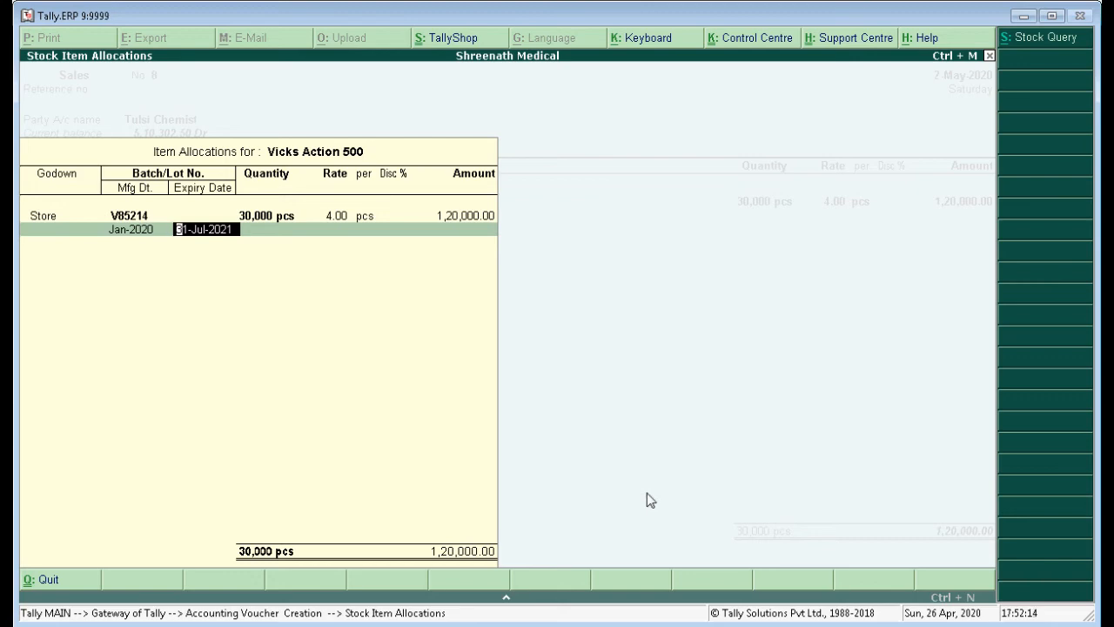
{"action": "key", "text": "Return"}
{"action": "key", "text": "Return"}
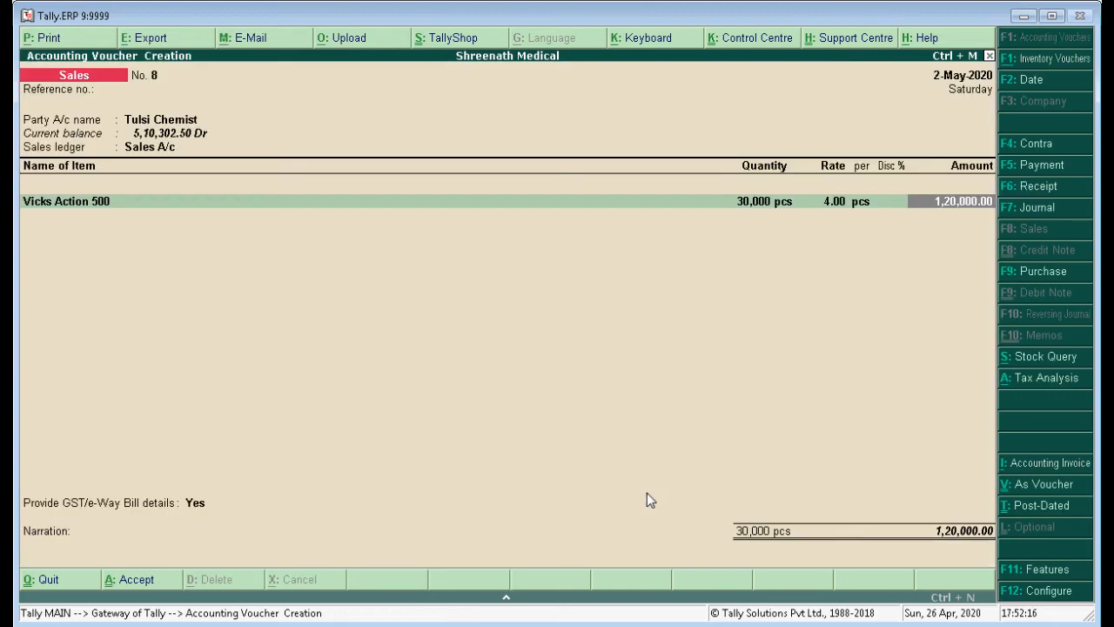
{"action": "key", "text": "Return"}
Add Crocin 500 as the second item of the Tulsi Chemist sales voucher, and choose the Store godown for it.
{"action": "key", "text": "alt+Tab"}
{"action": "key", "text": "alt+Tab"}
{"action": "type", "text": "C"}
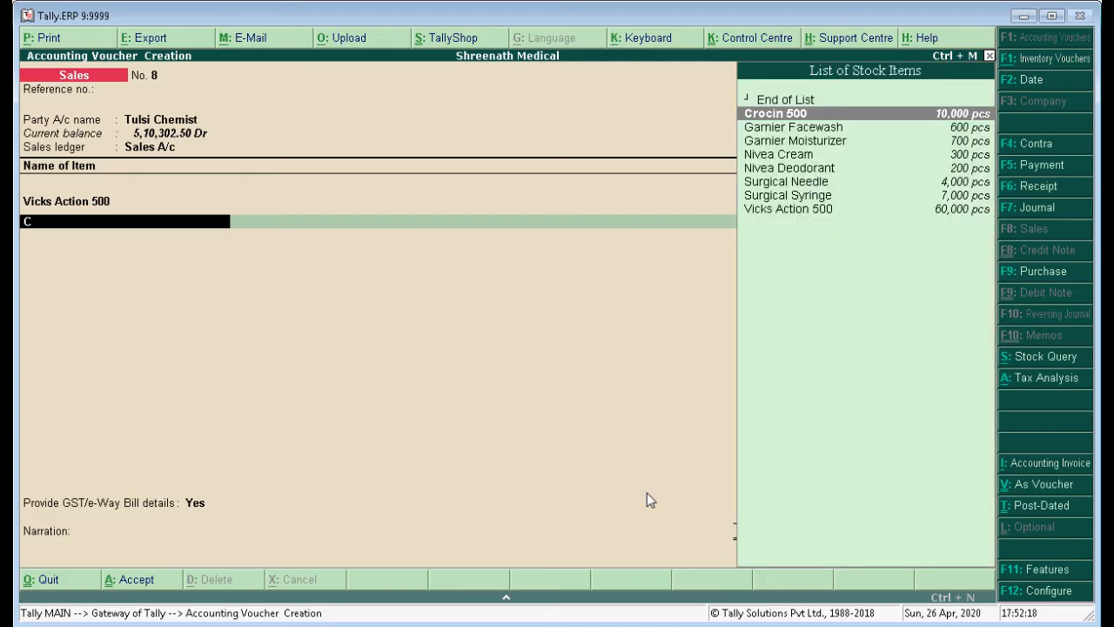
{"action": "type", "text": "ro"}
{"action": "key", "text": "Return"}
{"action": "key", "text": "alt+Tab"}
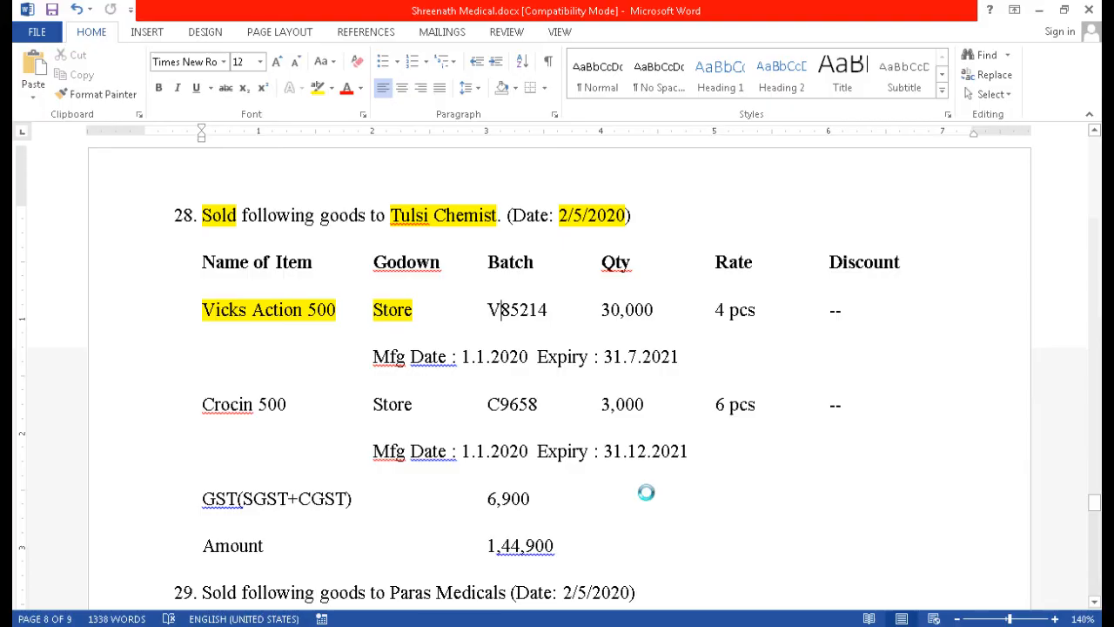
{"action": "key", "text": "alt+Tab"}
{"action": "key", "text": "Down"}
{"action": "key", "text": "Return"}
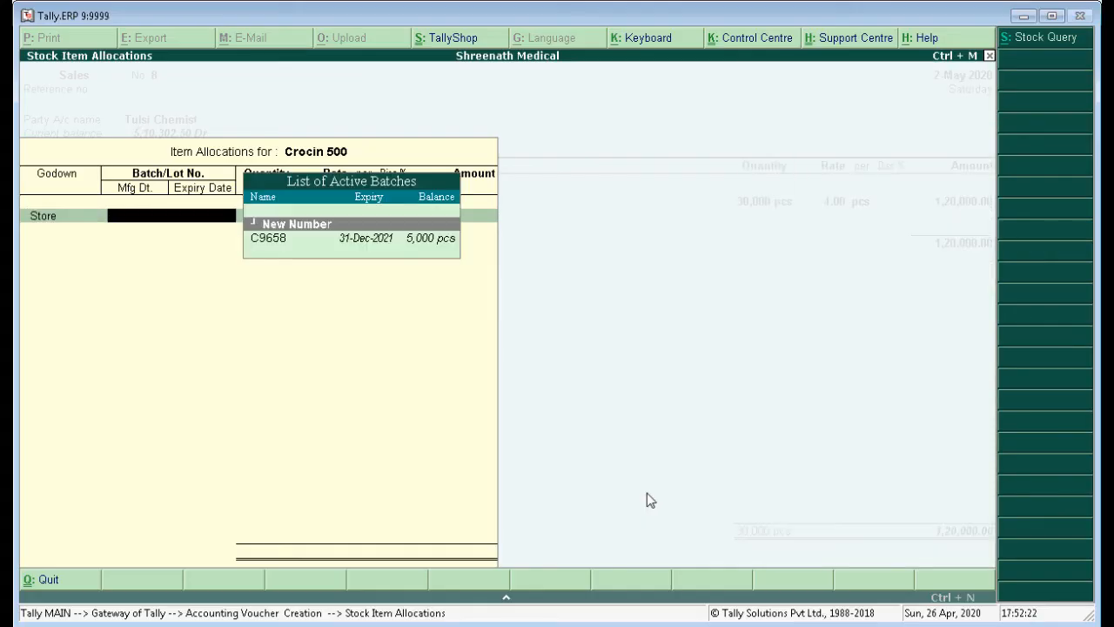
Switch to Word and highlight Crocin 500 and its Store godown in the Tulsi Chemist sale, and select its batch number C9658.
{"action": "key", "text": "alt+Tab"}
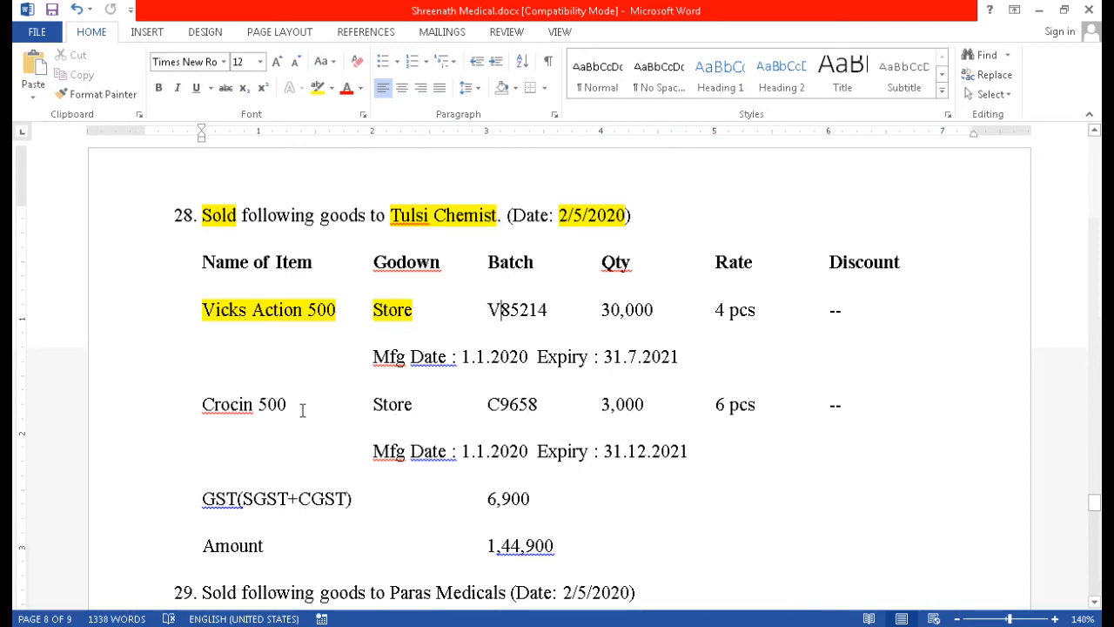
{"action": "left_click_drag", "start_coordinate": [295, 405], "coordinate": [200, 406]}
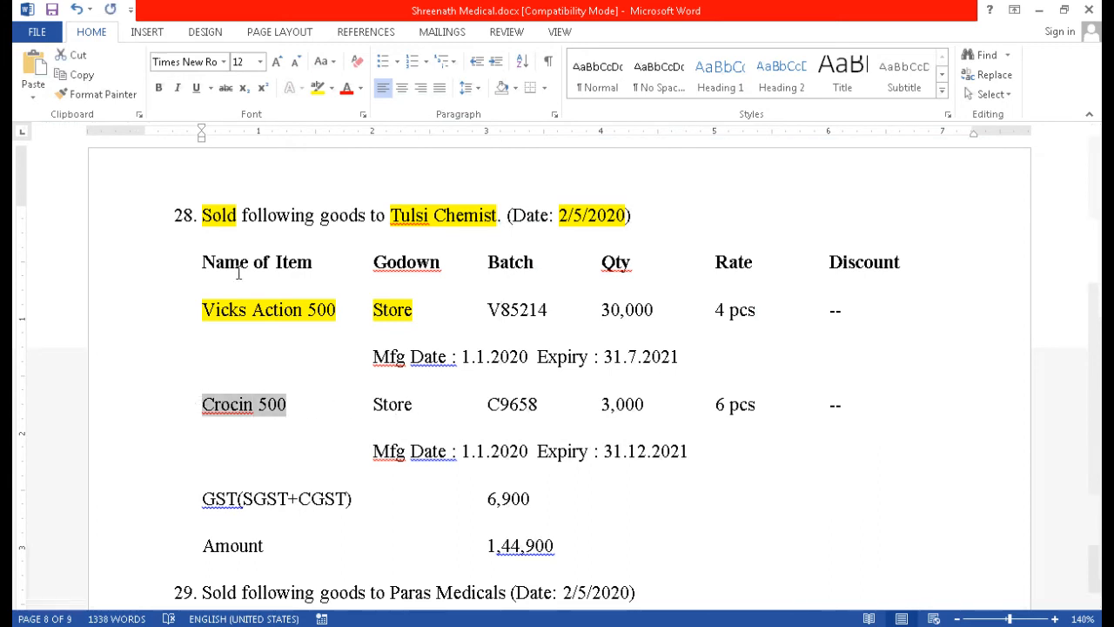
{"action": "left_click", "coordinate": [318, 91]}
{"action": "double_click", "coordinate": [379, 407]}
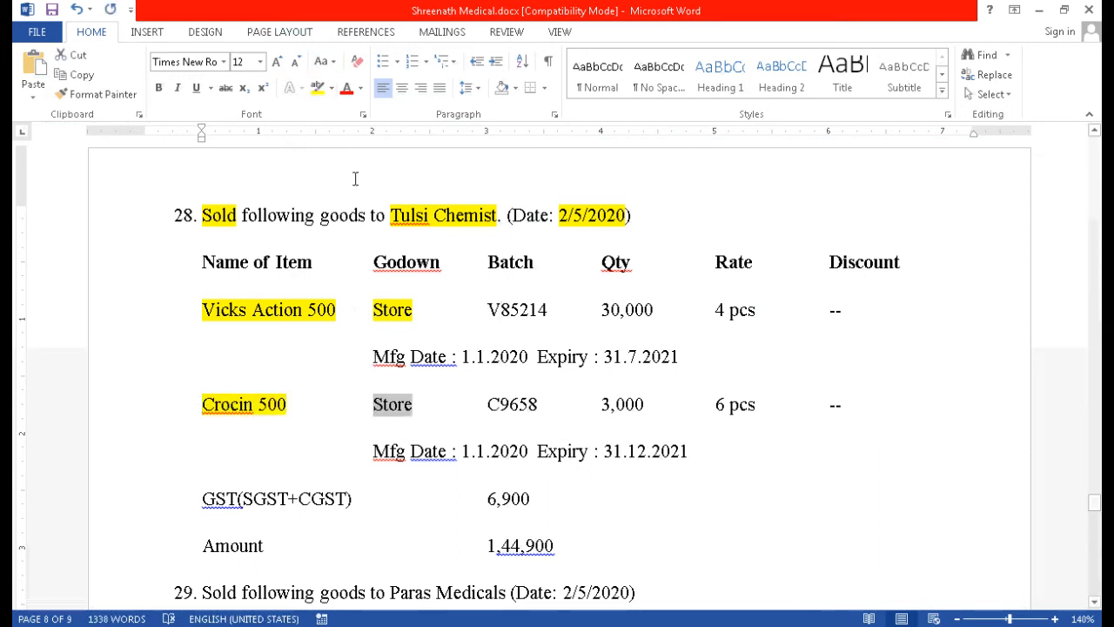
{"action": "left_click", "coordinate": [318, 89]}
{"action": "double_click", "coordinate": [513, 398]}
Switch to Tally.ERP 9 and choose the active batch C9658 for Crocin 500.
{"action": "key", "text": "alt+Tab"}
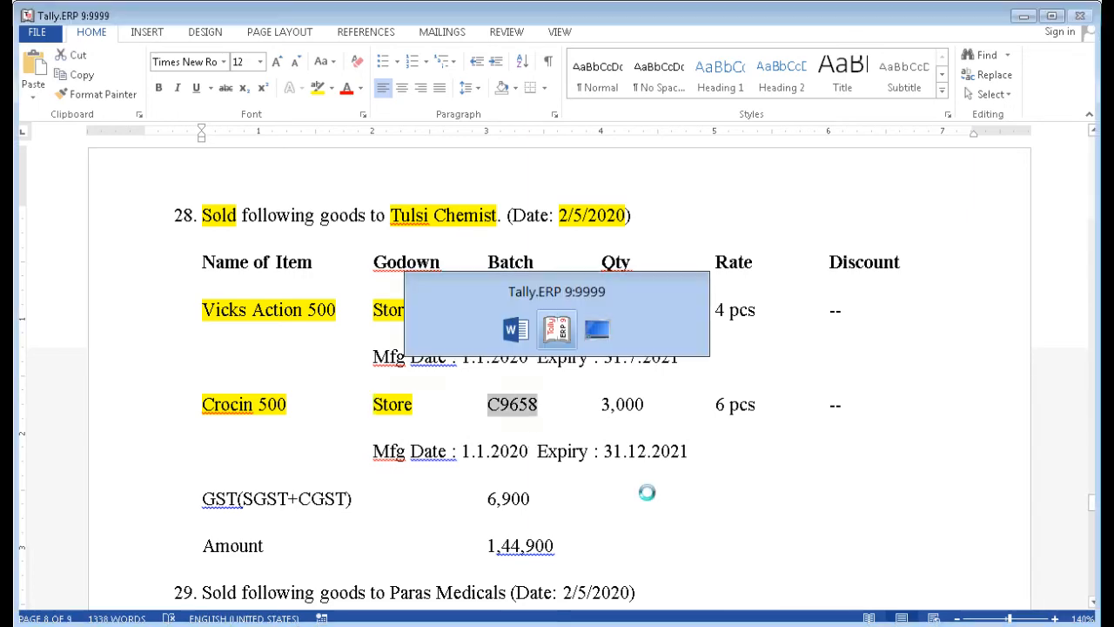
{"action": "key", "text": "Down"}
{"action": "key", "text": "Return"}
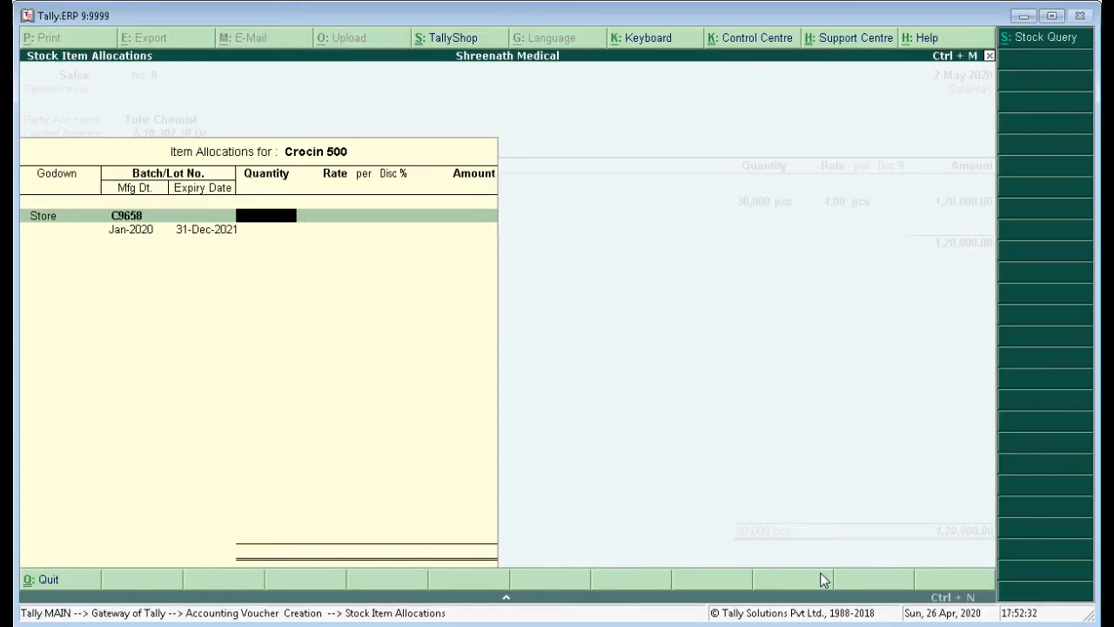
{"action": "key", "text": "alt+Tab"}
{"action": "key", "text": "alt+Tab"}
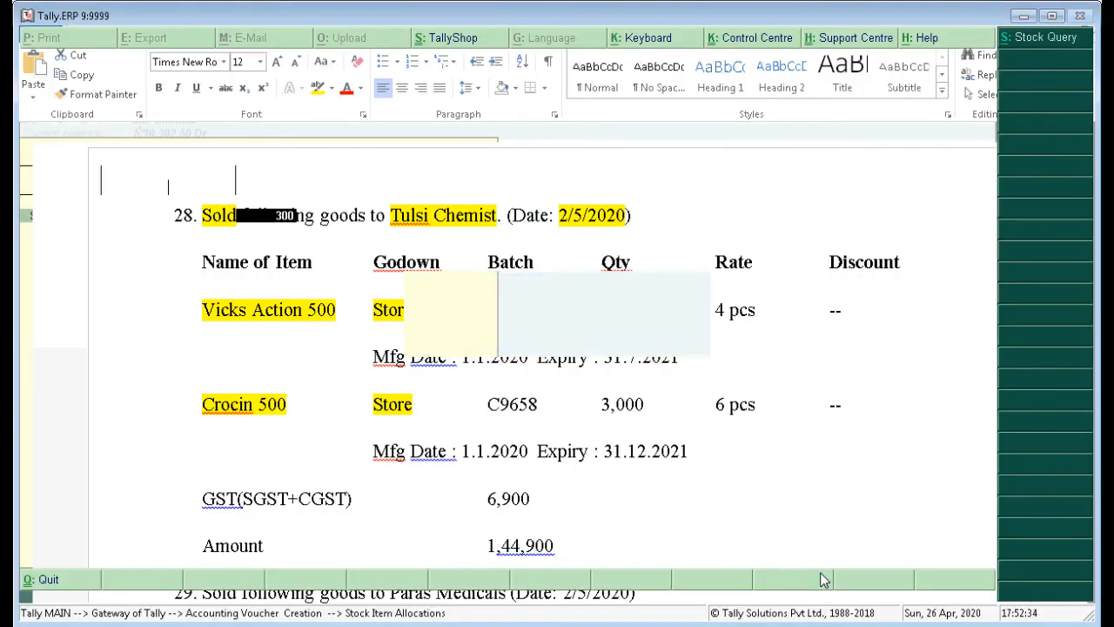
{"action": "key", "text": "Escape"}
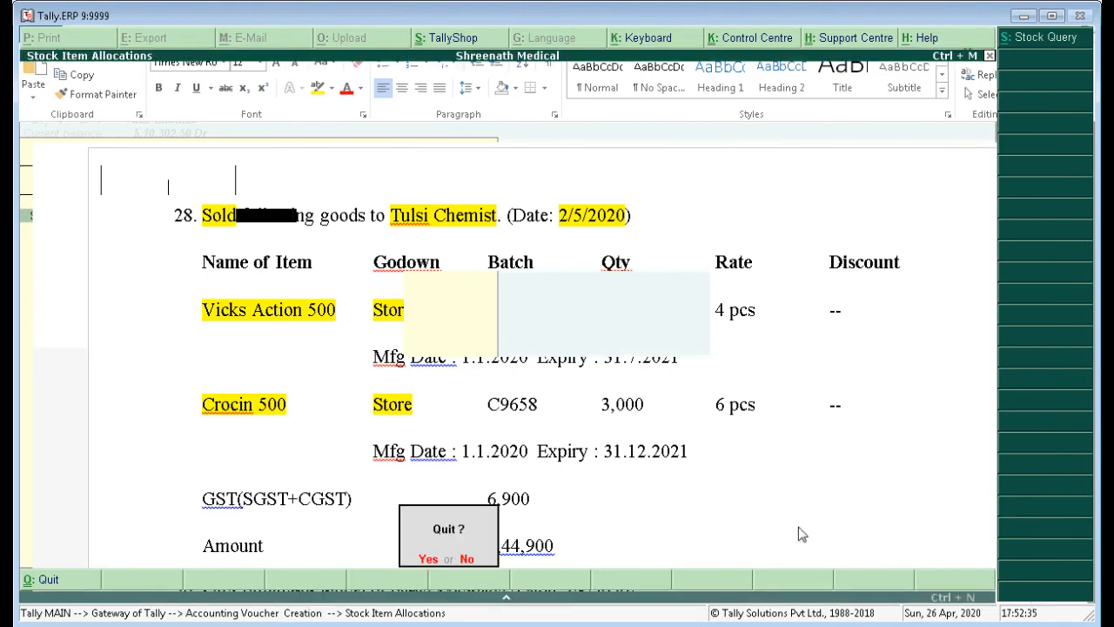
{"action": "key", "text": "y"}
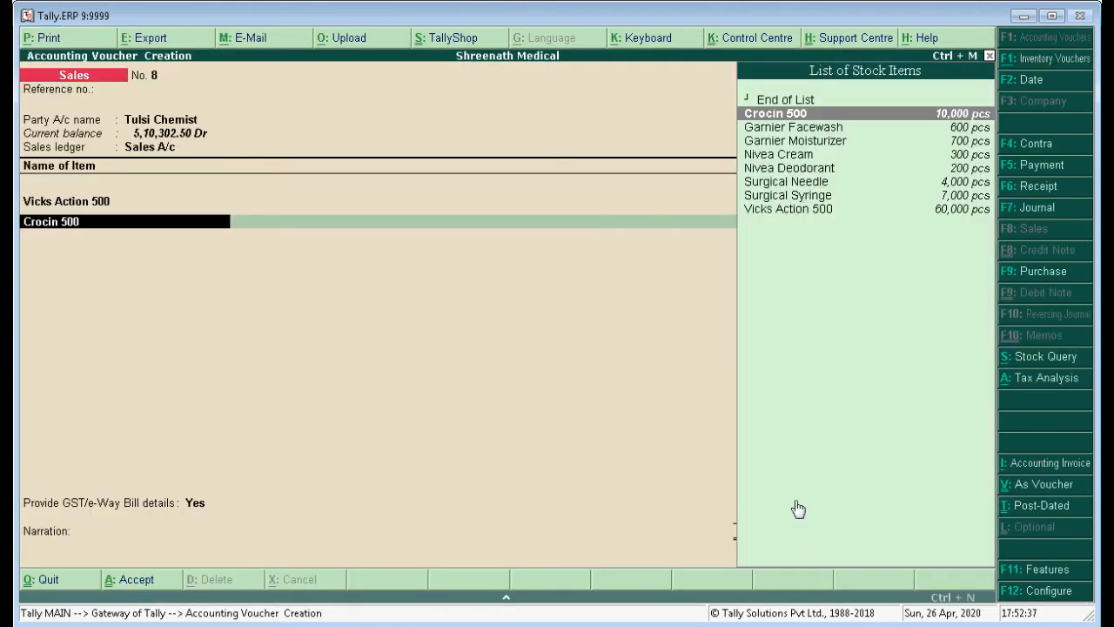
Reopen the Crocin 500 item allocation, keep Store and batch C9658, and set the quantity to 3,000 pcs.
{"action": "key", "text": "Return"}
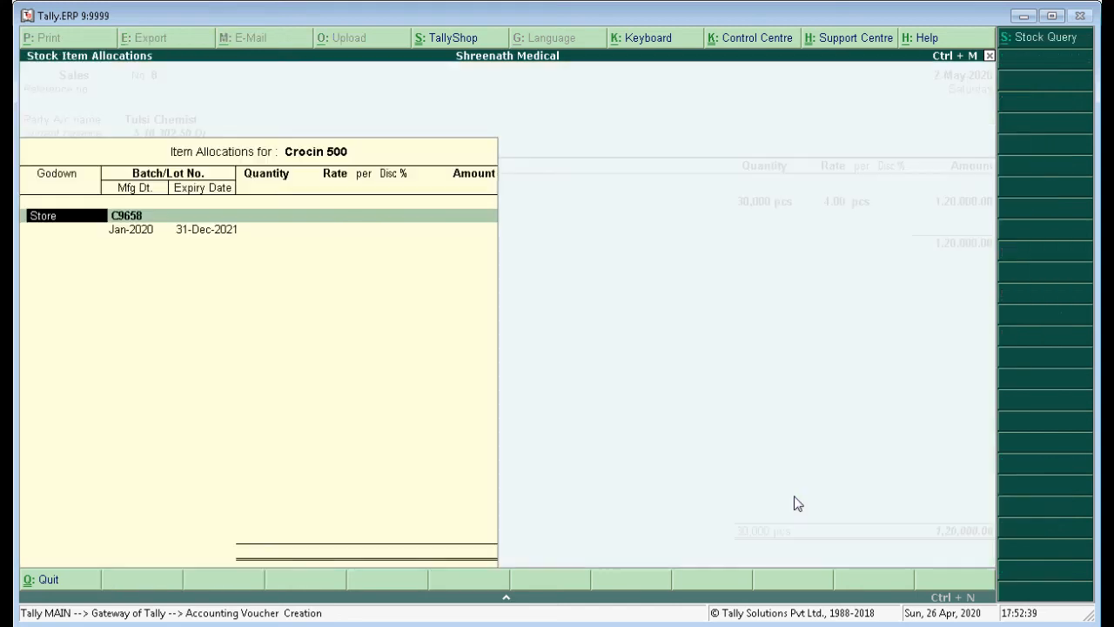
{"action": "key", "text": "Return"}
{"action": "key", "text": "Return"}
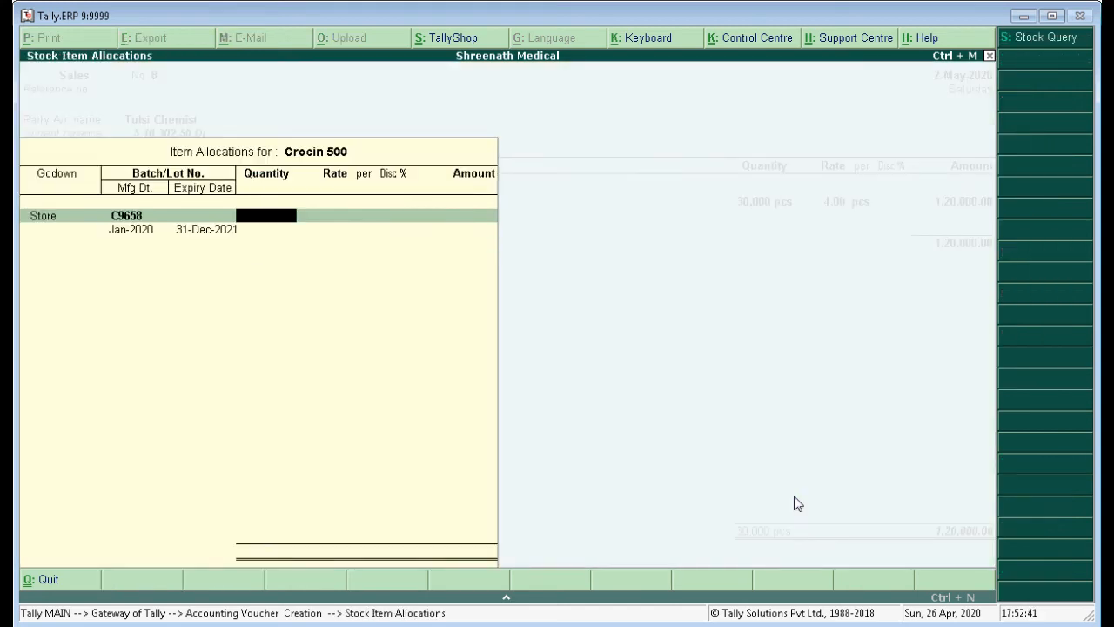
{"action": "key", "text": "Return"}
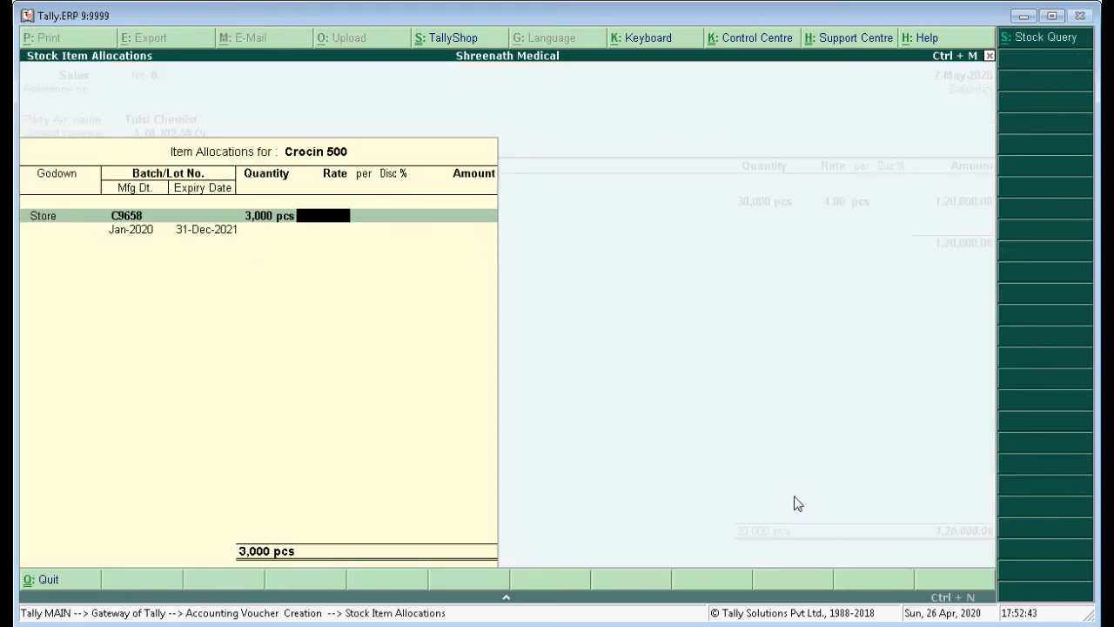
Check the Crocin 500 rate in Word, set it to 6.00 per pcs in Tally.ERP 9, and finish the item allocation with its batch dates kept.
{"action": "key", "text": "alt+Tab"}
{"action": "key", "text": "alt+Tab"}
{"action": "type", "text": "6"}
{"action": "key", "text": "Return"}
{"action": "key", "text": "Return"}
{"action": "key", "text": "Return"}
{"action": "key", "text": "Return"}
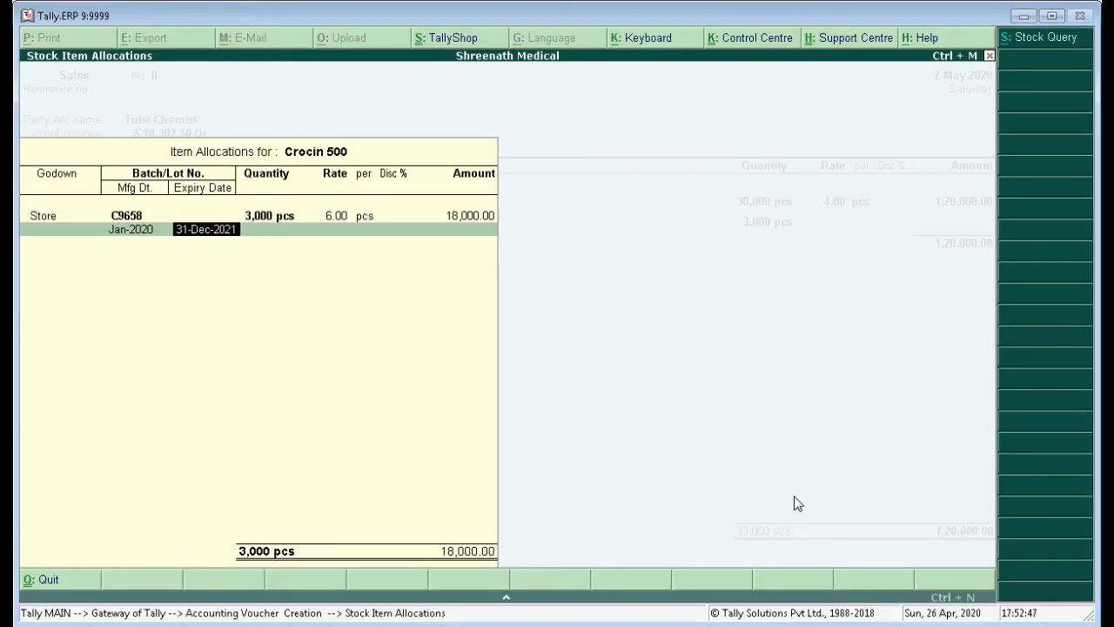
{"action": "key", "text": "Return"}
{"action": "key", "text": "Return"}
{"action": "key", "text": "Return"}
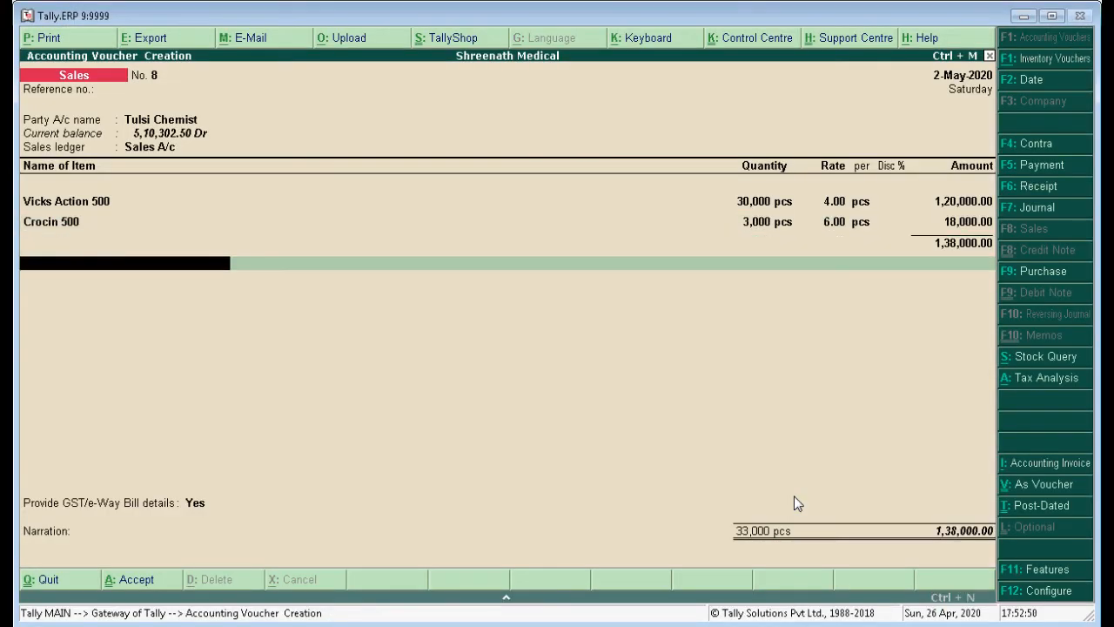
Add the SGST and CGST ledgers to the Tulsi Chemist sales voucher, and set Provide GST/e-Way Bill details to No.
{"action": "type", "text": "SG"}
{"action": "key", "text": "Return"}
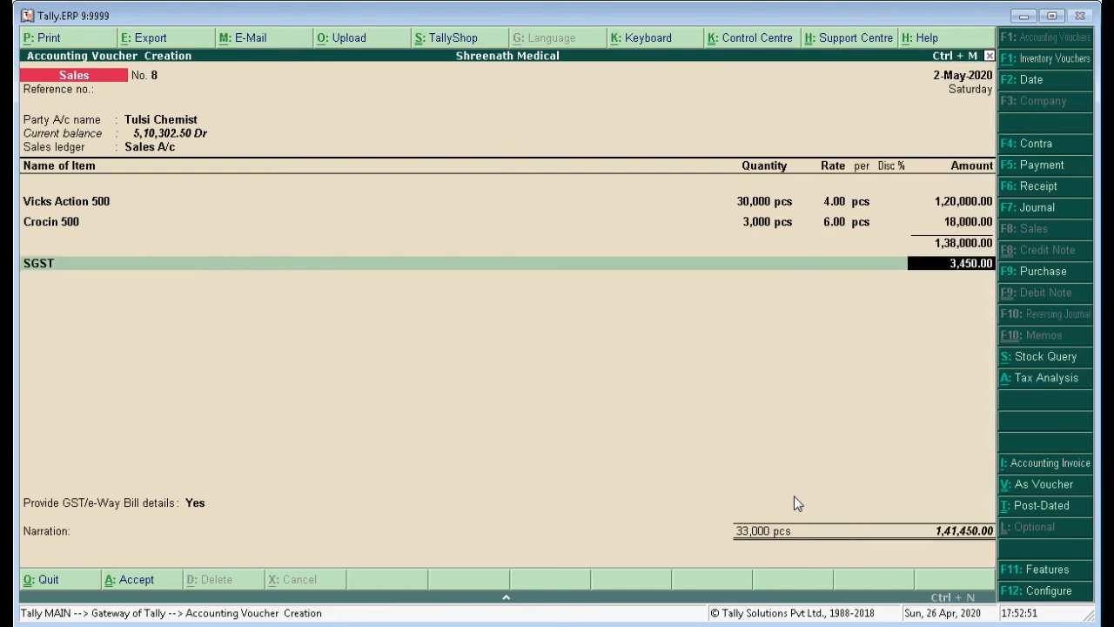
{"action": "key", "text": "Return"}
{"action": "type", "text": "Cg"}
{"action": "key", "text": "Return"}
{"action": "key", "text": "Return"}
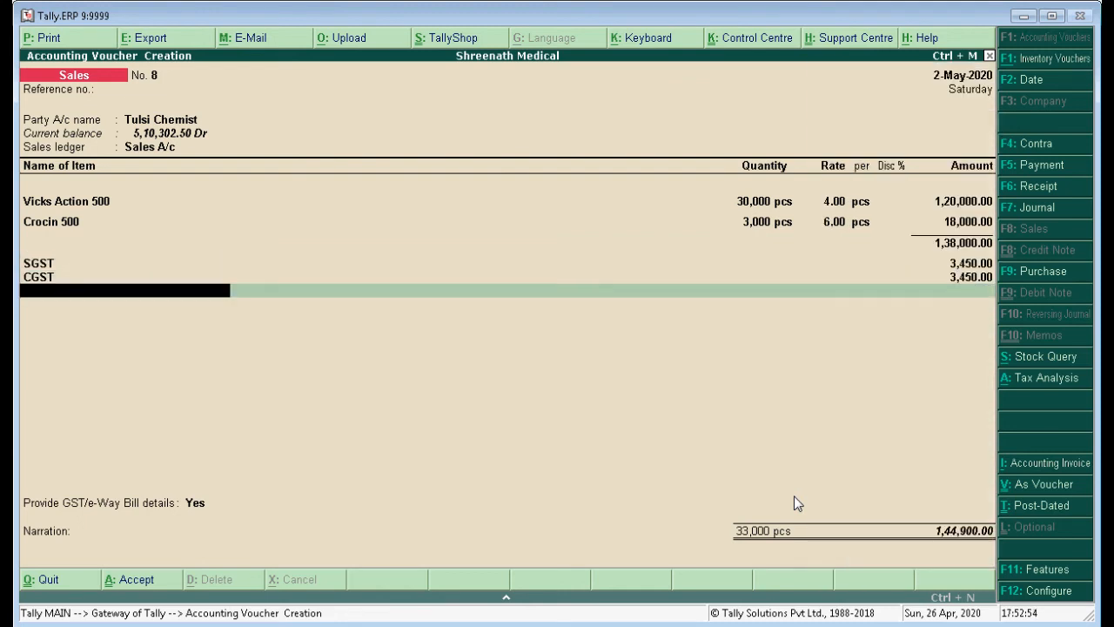
{"action": "key", "text": "Return"}
{"action": "key", "text": "n"}
Switch to Word and highlight the Tulsi Chemist sale amount of 1,44,900.
{"action": "key", "text": "alt+Tab"}
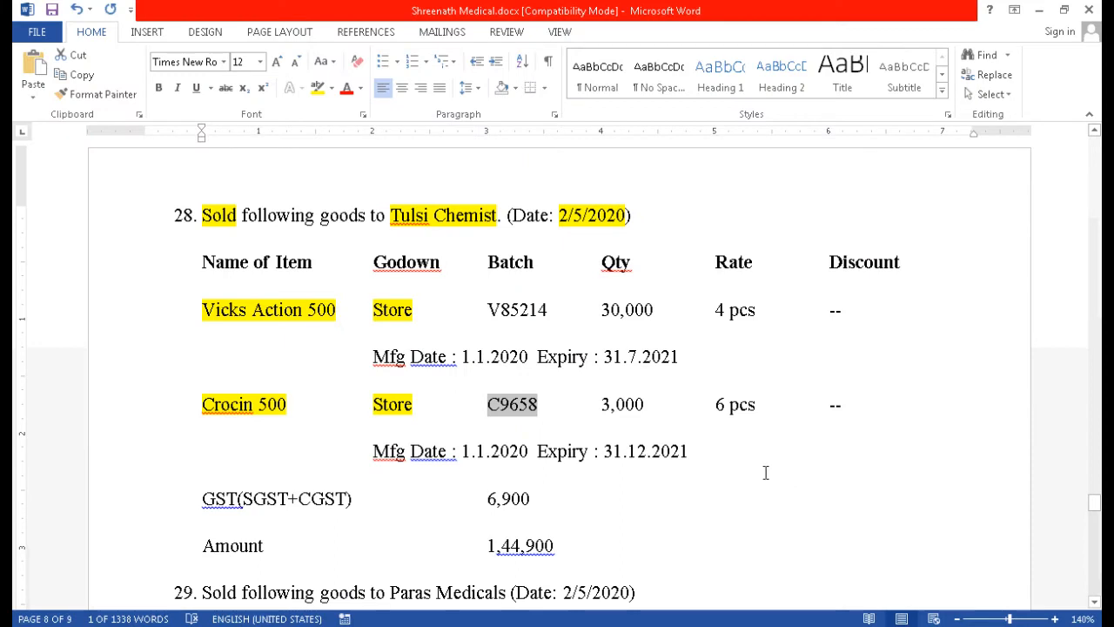
{"action": "left_click_drag", "start_coordinate": [557, 546], "coordinate": [481, 546]}
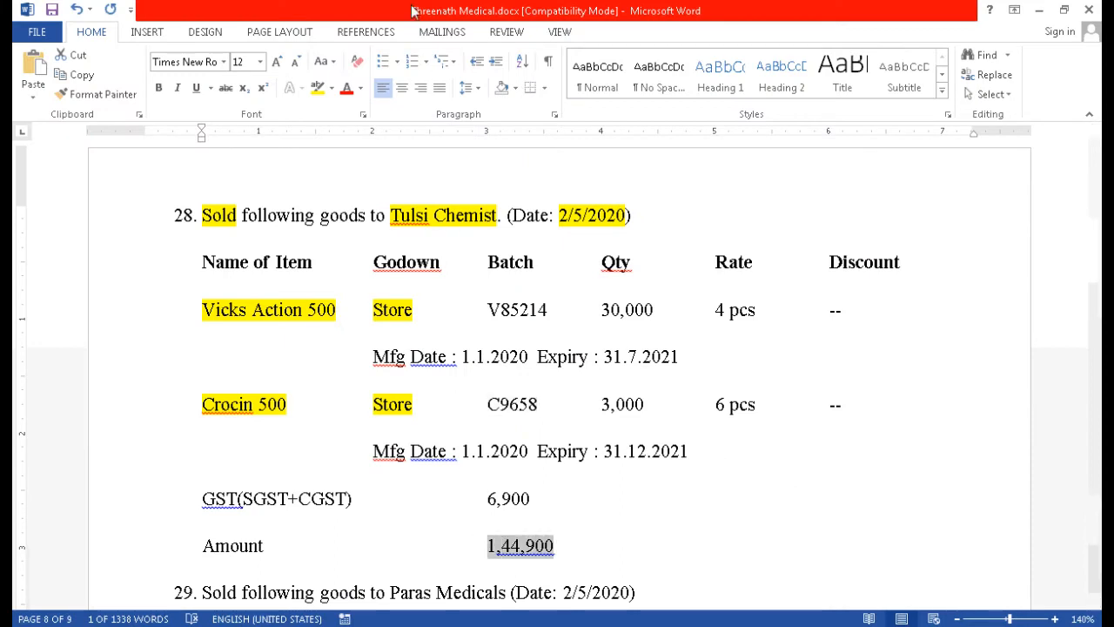
{"action": "left_click", "coordinate": [315, 88]}
{"action": "scroll", "coordinate": [633, 401], "scroll_direction": "down", "scroll_amount": 3}
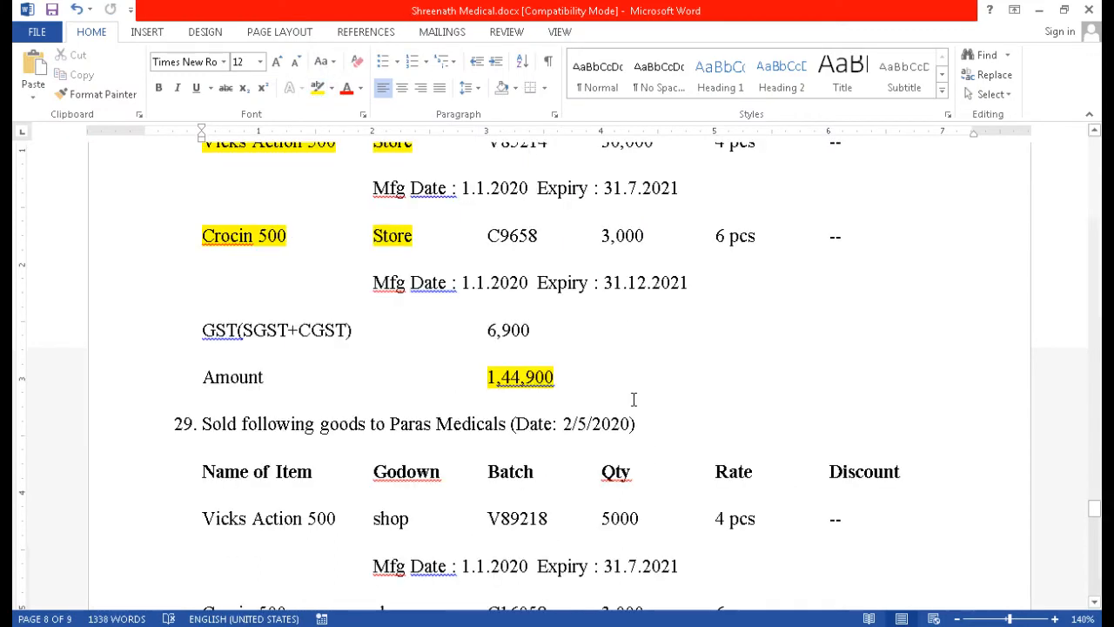
{"action": "scroll", "coordinate": [634, 400], "scroll_direction": "up", "scroll_amount": 1}
Return to Tally.ERP 9, leave the narration empty, and save the Tulsi Chemist sales voucher.
{"action": "key", "text": "alt+Tab"}
{"action": "key", "text": "Return"}
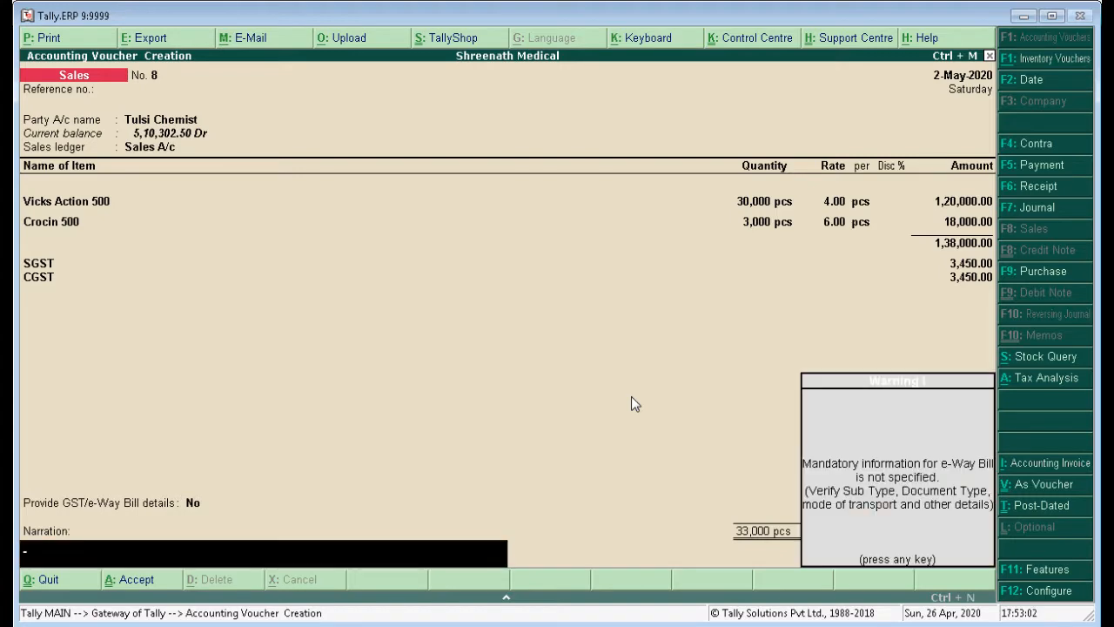
{"action": "key", "text": "Return"}
{"action": "key", "text": "Return"}
{"action": "key", "text": "Return"}
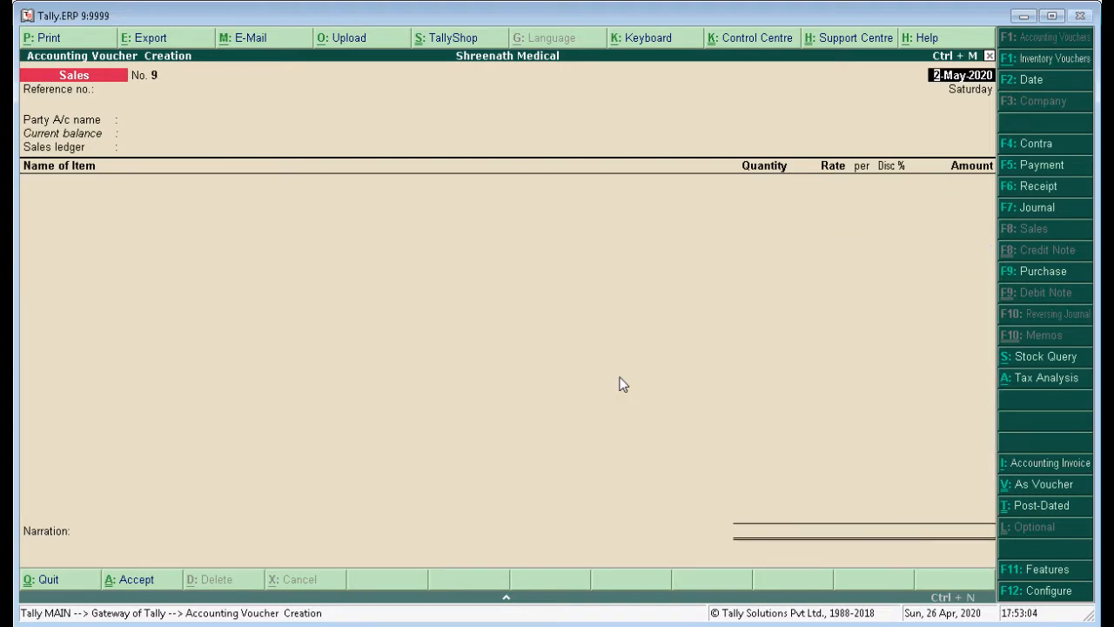
Highlight Sold and the date 2/5/2020 in the heading of the Paras Medicals sale in Word.
{"action": "key", "text": "alt+Tab"}
{"action": "scroll", "coordinate": [624, 378], "scroll_direction": "down", "scroll_amount": 4}
{"action": "scroll", "coordinate": [621, 380], "scroll_direction": "up", "scroll_amount": 1}
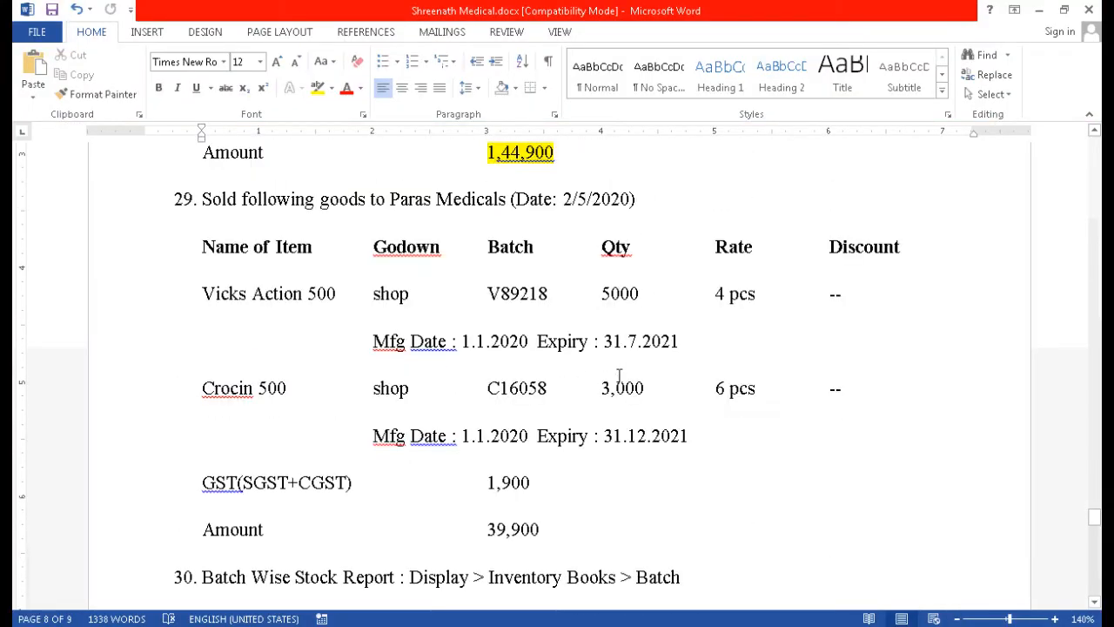
{"action": "left_click_drag", "start_coordinate": [235, 199], "coordinate": [201, 200]}
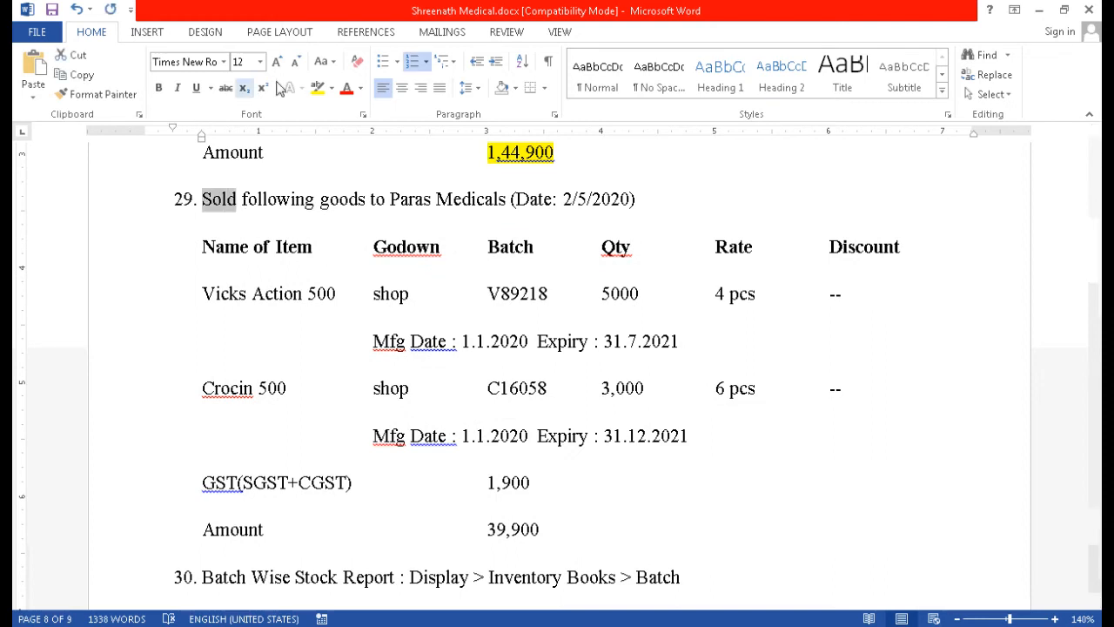
{"action": "left_click", "coordinate": [318, 89]}
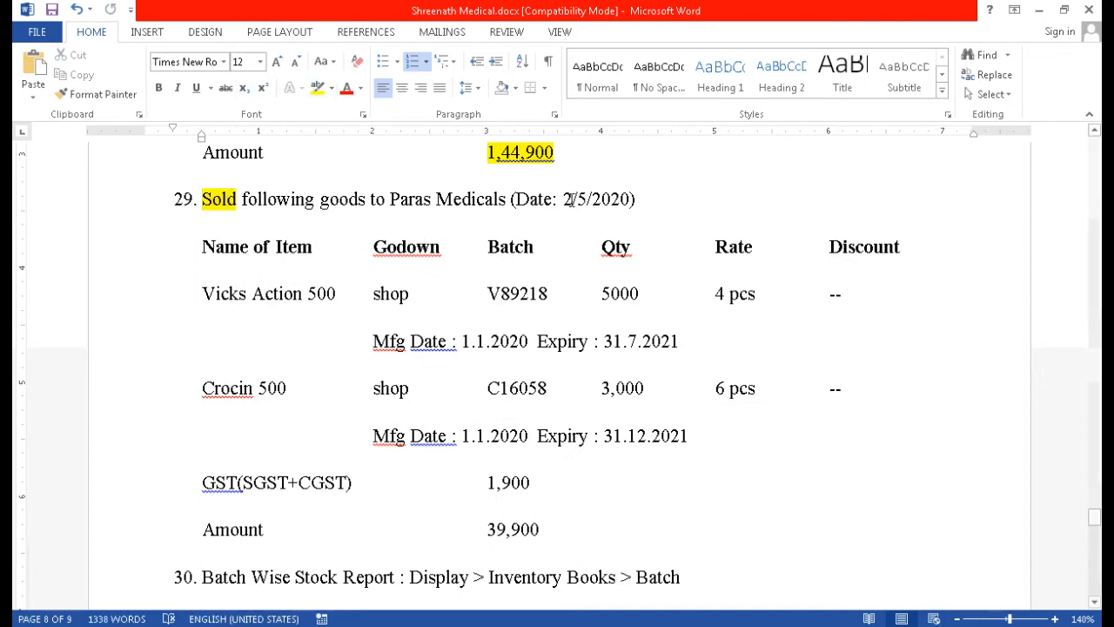
{"action": "left_click_drag", "start_coordinate": [564, 199], "coordinate": [630, 199]}
{"action": "left_click", "coordinate": [317, 90]}
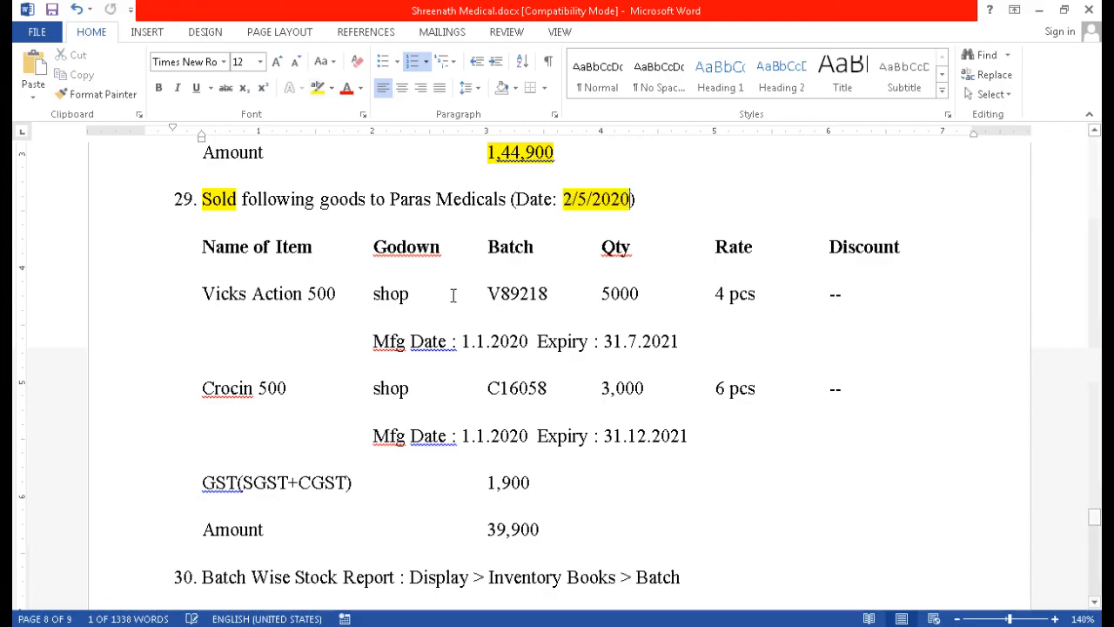
Keep the new sales voucher's date in Tally.ERP 9, and highlight Paras Medicals in the heading of sale 29 in Word.
{"action": "key", "text": "alt+Tab"}
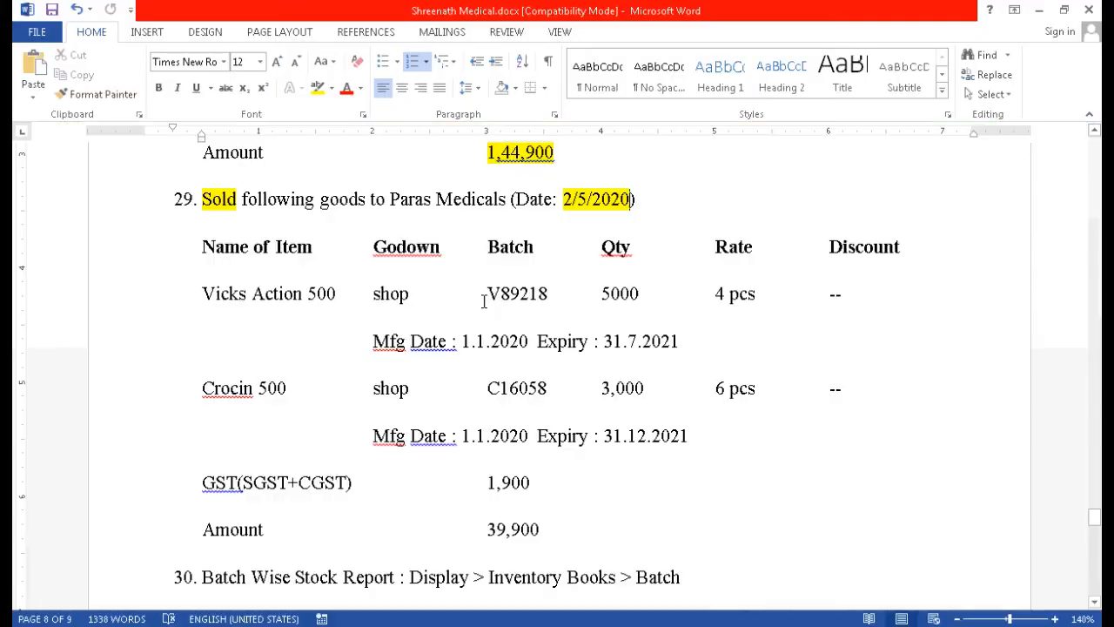
{"action": "key", "text": "alt+Tab"}
{"action": "left_click_drag", "start_coordinate": [391, 200], "coordinate": [510, 200]}
{"action": "left_click", "coordinate": [318, 87]}
Set Paras Medicals as the party and Sales A/c as the sales ledger of the new sales voucher in Tally.ERP 9.
{"action": "key", "text": "alt+Tab"}
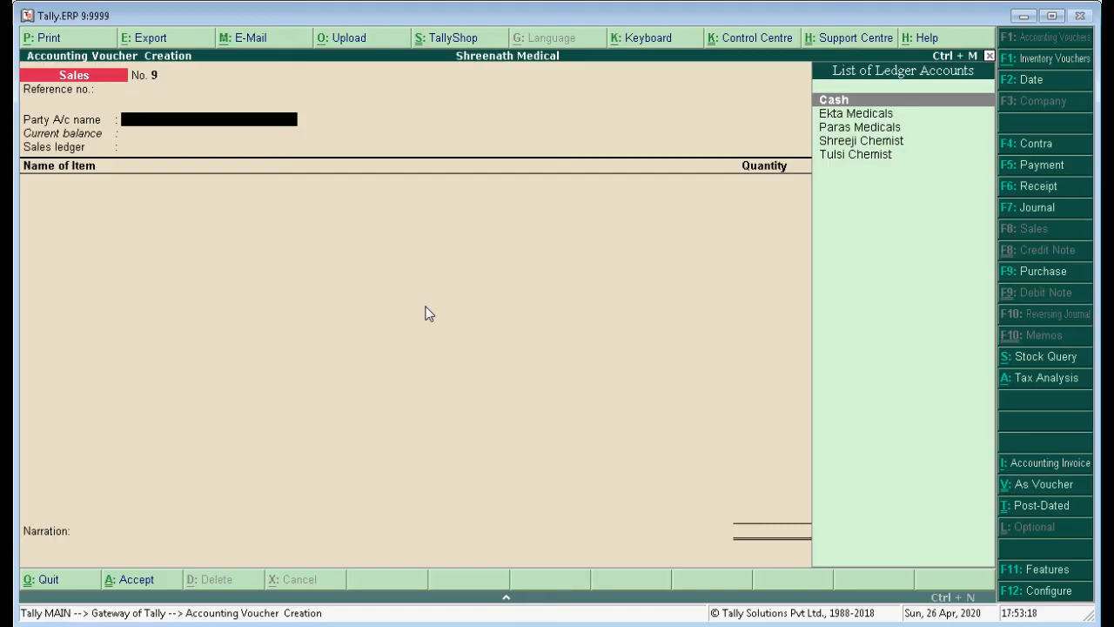
{"action": "type", "text": "Pa"}
{"action": "key", "text": "Return"}
{"action": "key", "text": "ctrl+a"}
{"action": "key", "text": "Return"}
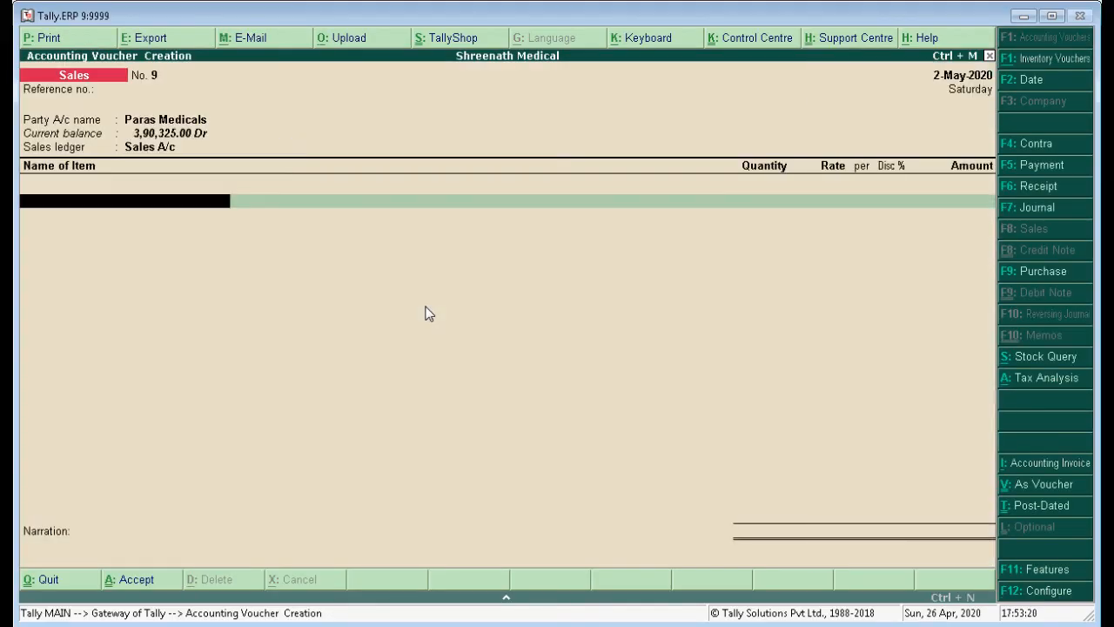
Highlight Vicks Action 500 in the Paras Medicals sale in Word, and add it as the voucher's first item in Tally.ERP 9.
{"action": "key", "text": "alt+Tab"}
{"action": "left_click_drag", "start_coordinate": [337, 294], "coordinate": [202, 294]}
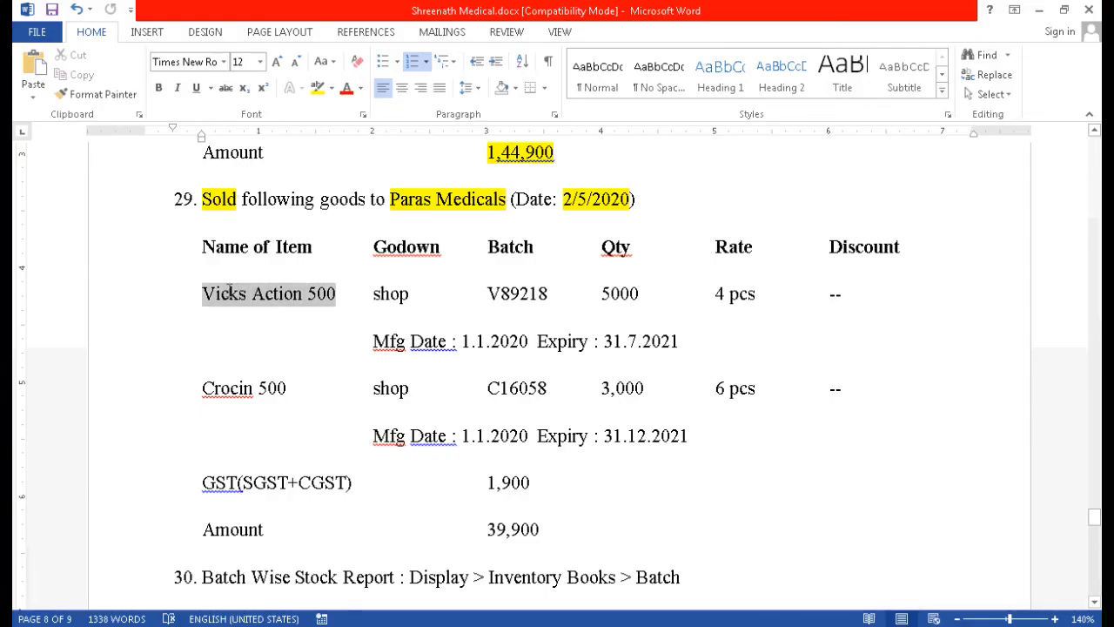
{"action": "left_click", "coordinate": [317, 87]}
{"action": "key", "text": "alt+Tab"}
{"action": "type", "text": "V"}
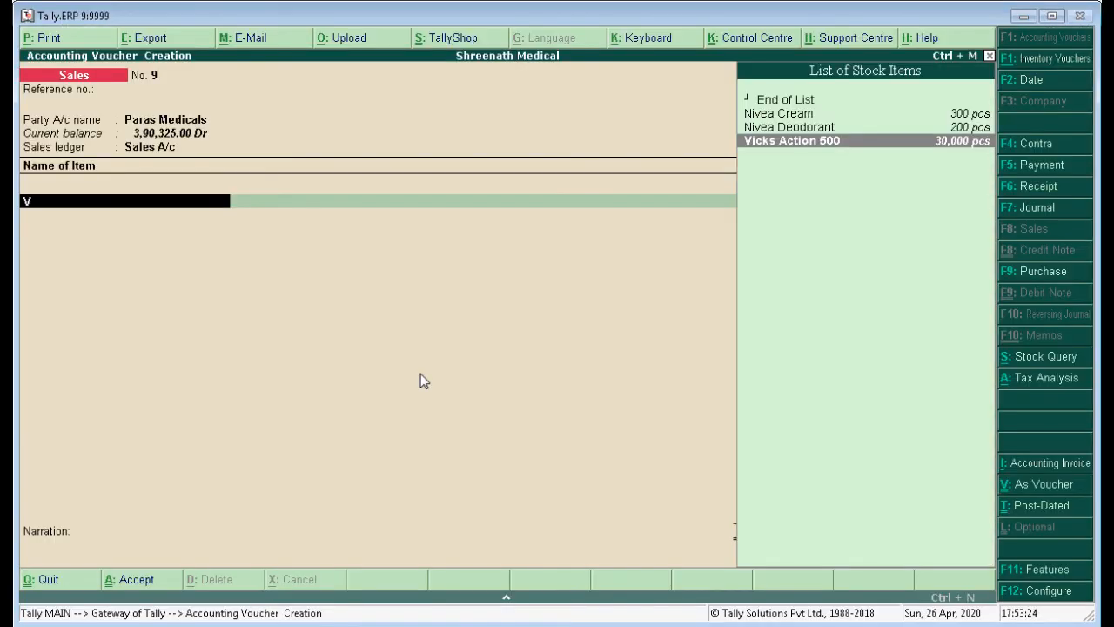
{"action": "key", "text": "Return"}
Highlight shop in the Vicks Action 500 row in Word, and choose the Shop godown for that item in Tally.ERP 9.
{"action": "key", "text": "alt+Tab"}
{"action": "double_click", "coordinate": [396, 296]}
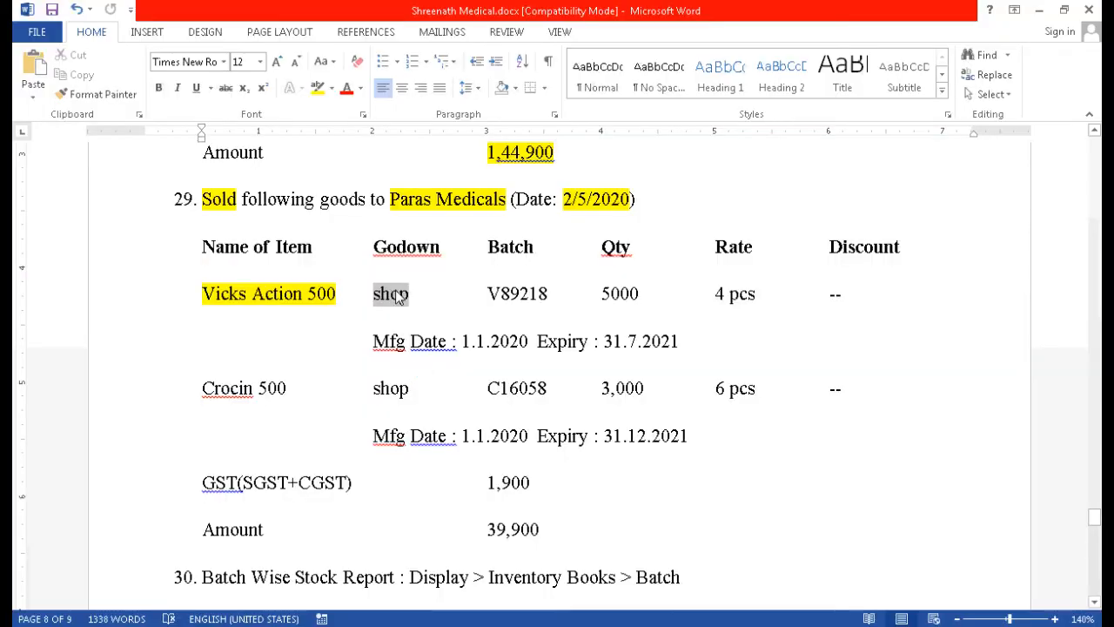
{"action": "left_click", "coordinate": [318, 87]}
{"action": "key", "text": "alt+Tab"}
{"action": "type", "text": "S"}
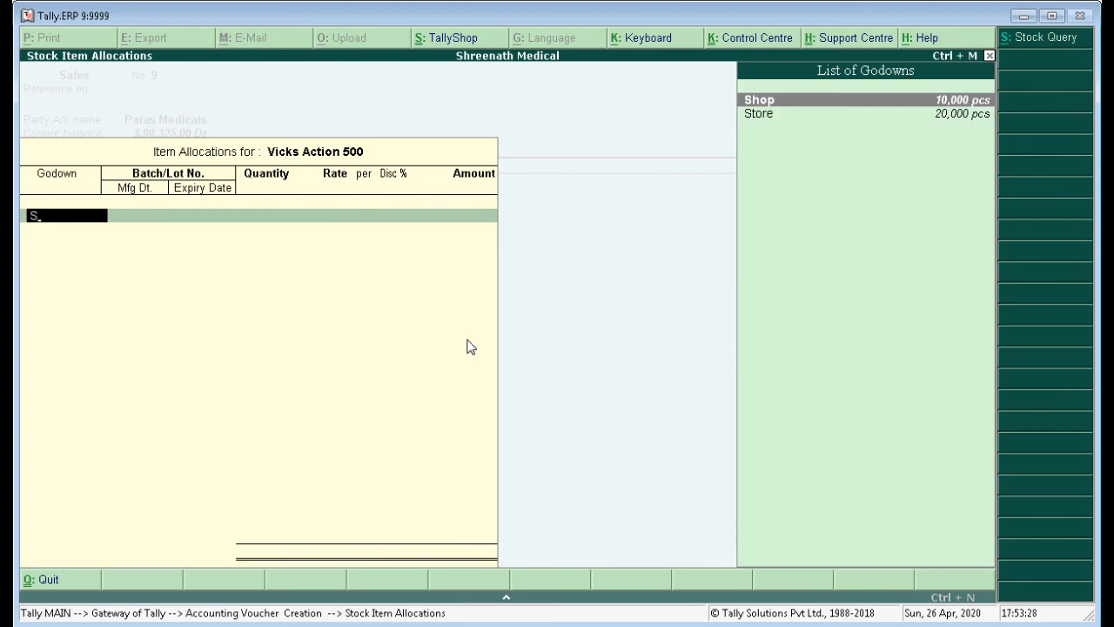
{"action": "key", "text": "Return"}
Highlight batch V89218 in the Vicks Action 500 row in Word, and choose that active batch in Tally.ERP 9.
{"action": "key", "text": "alt+Tab"}
{"action": "double_click", "coordinate": [537, 289]}
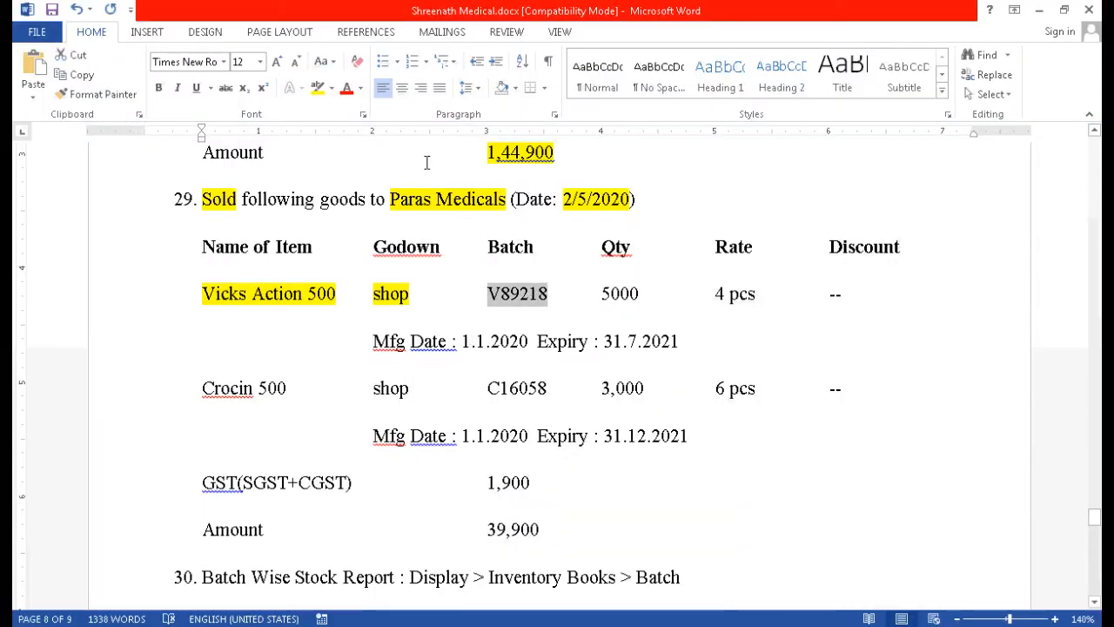
{"action": "left_click", "coordinate": [318, 87]}
{"action": "key", "text": "alt+Tab"}
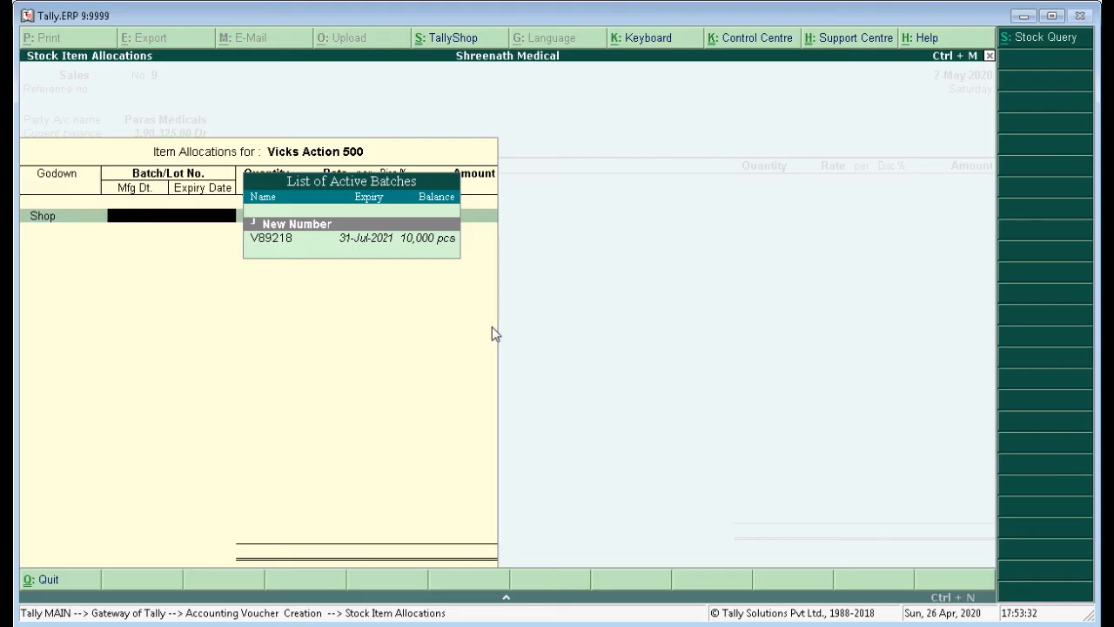
{"action": "key", "text": "Down"}
{"action": "key", "text": "Return"}
Check the Vicks Action 500 quantity in Word, set it to 5,000 pcs in Tally.ERP 9, and switch back to Word.
{"action": "key", "text": "alt+Tab"}
{"action": "key", "text": "alt+Tab"}
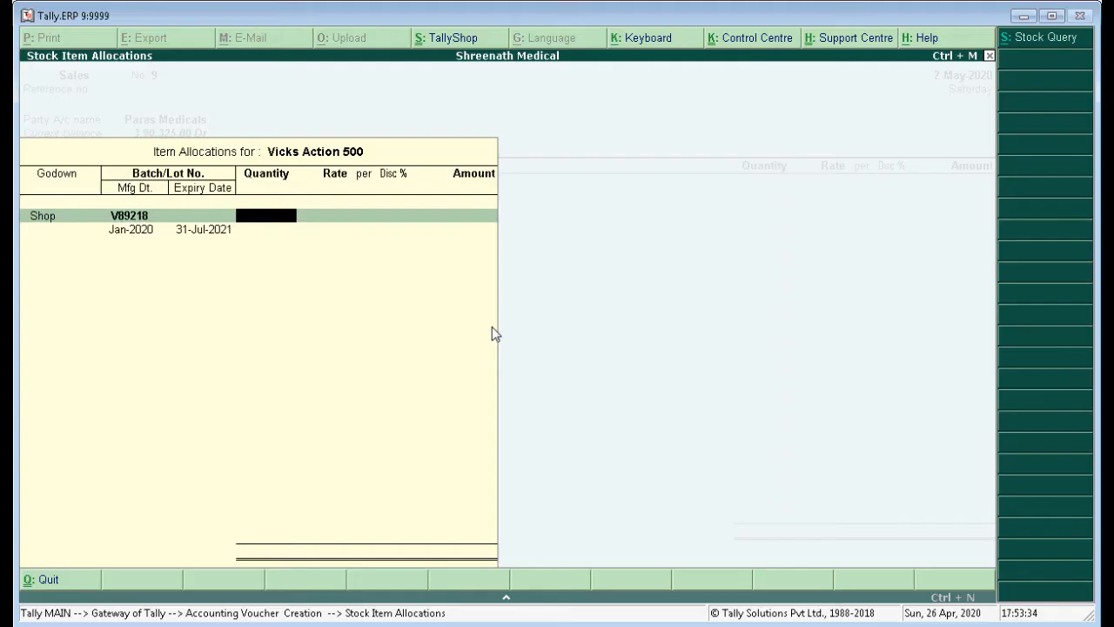
{"action": "type", "text": "5000"}
{"action": "key", "text": "Return"}
{"action": "key", "text": "alt+Tab"}
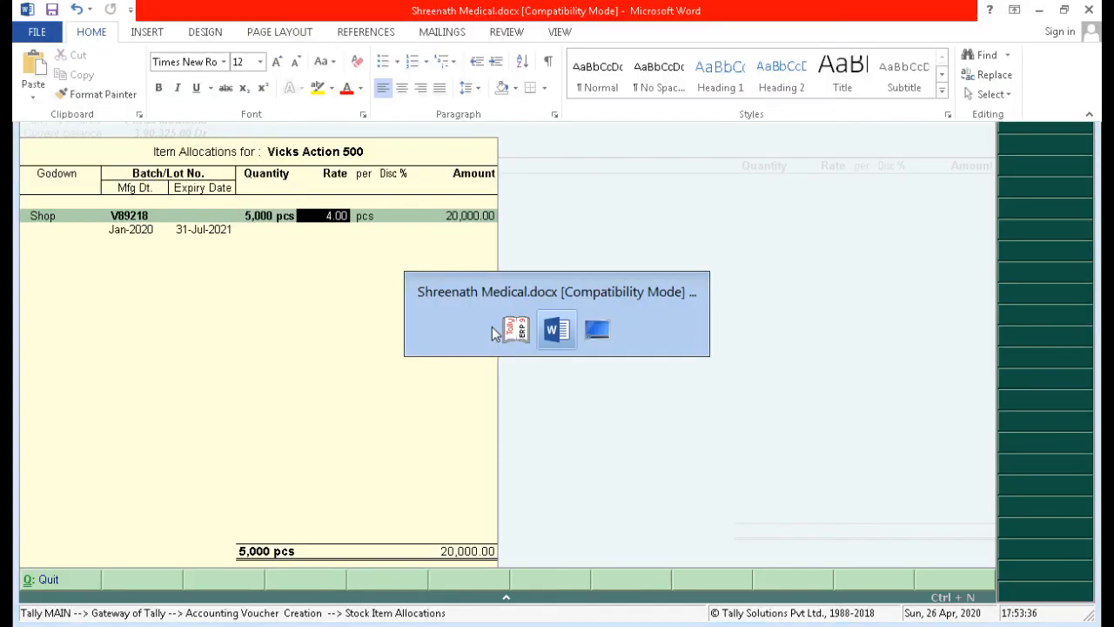
Complete the Vicks Action 500 allocation in Tally.ERP 9 at a rate of 4.00 per pcs, accepting the batch's manufacturing and expiry dates.
{"action": "key", "text": "alt+Tab"}
{"action": "key", "text": "Return"}
{"action": "key", "text": "Return"}
{"action": "key", "text": "Return"}
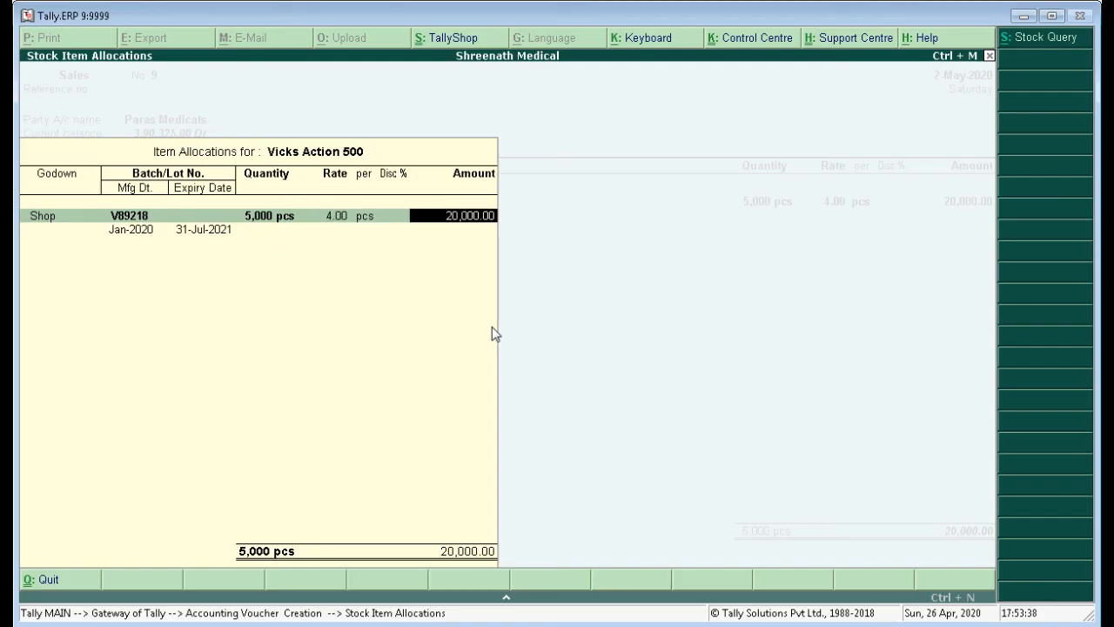
{"action": "key", "text": "Return"}
{"action": "key", "text": "Return"}
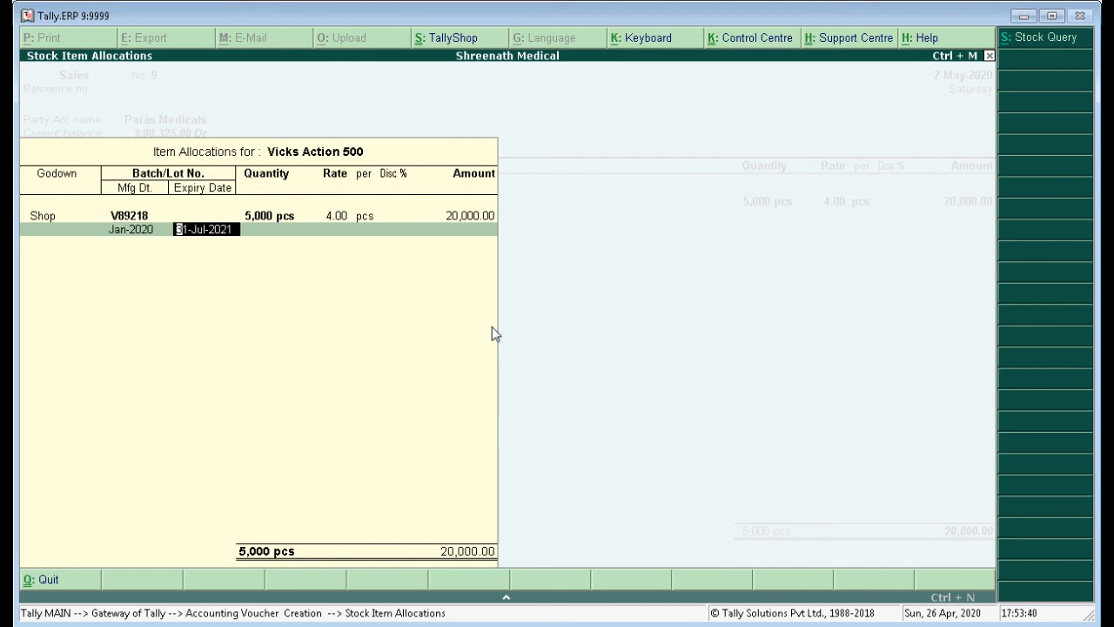
{"action": "key", "text": "Return"}
{"action": "key", "text": "Return"}
{"action": "key", "text": "Return"}
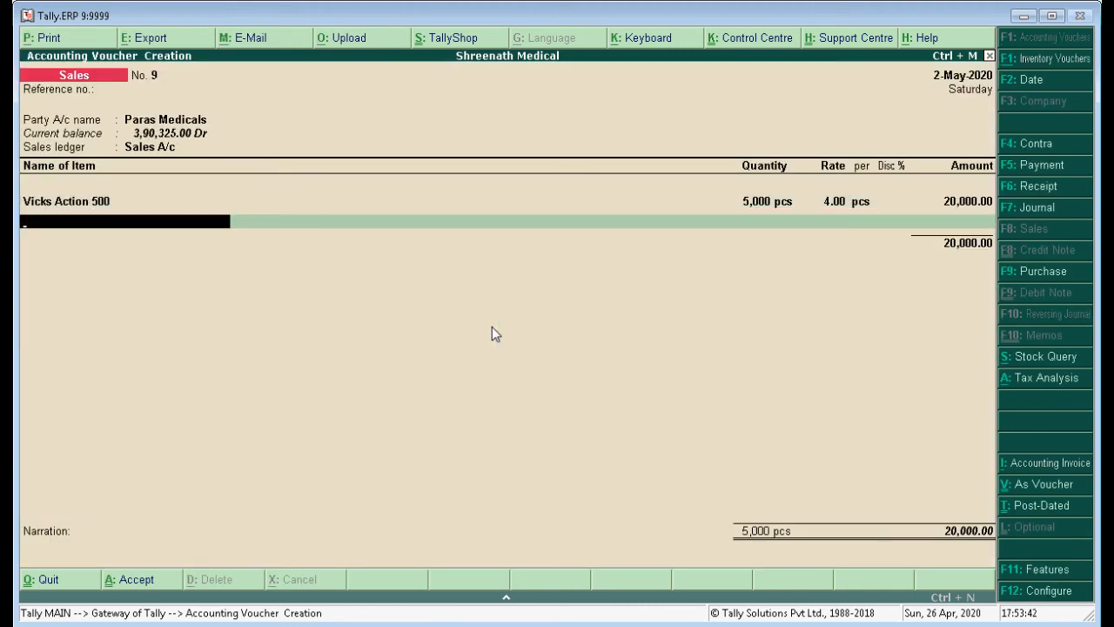
Add Crocin 500 as the second item of the Paras Medicals sale, and highlight its name in Word.
{"action": "key", "text": "Return"}
{"action": "key", "text": "alt+Tab"}
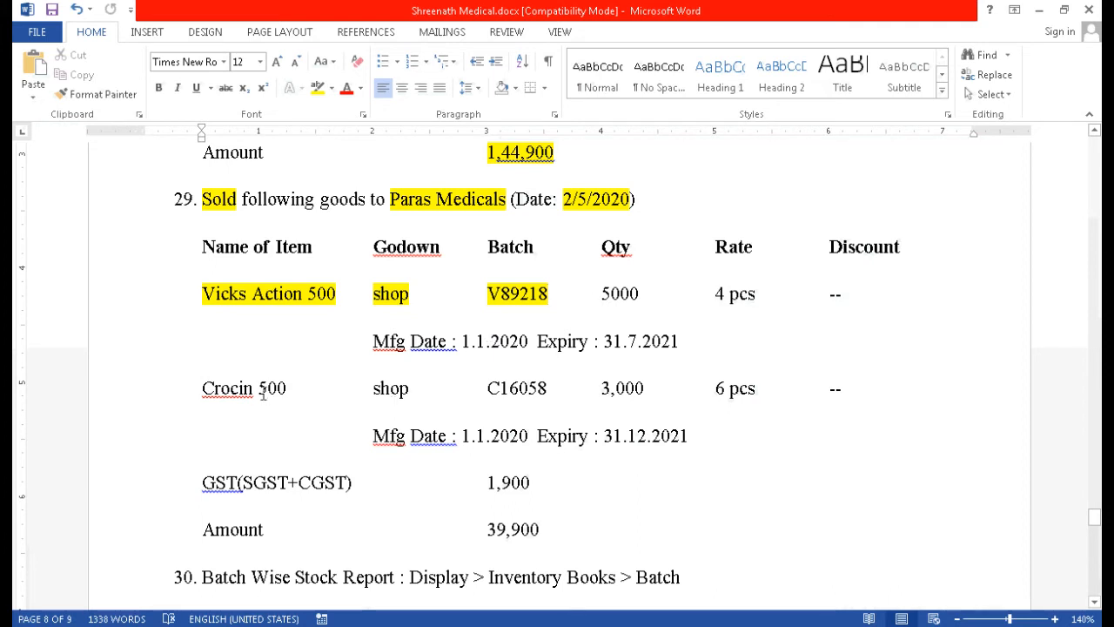
{"action": "left_click_drag", "start_coordinate": [290, 390], "coordinate": [204, 388]}
{"action": "left_click", "coordinate": [318, 87]}
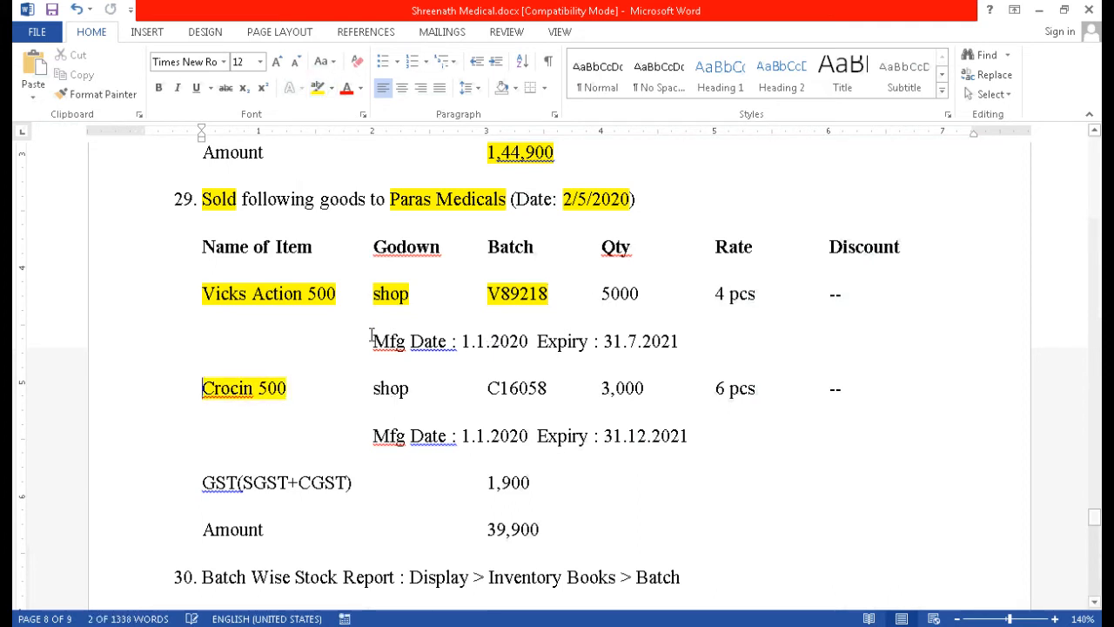
Highlight shop in the Crocin 500 row in Word, and choose the Shop godown for that item in Tally.ERP 9.
{"action": "double_click", "coordinate": [389, 388]}
{"action": "left_click", "coordinate": [317, 87]}
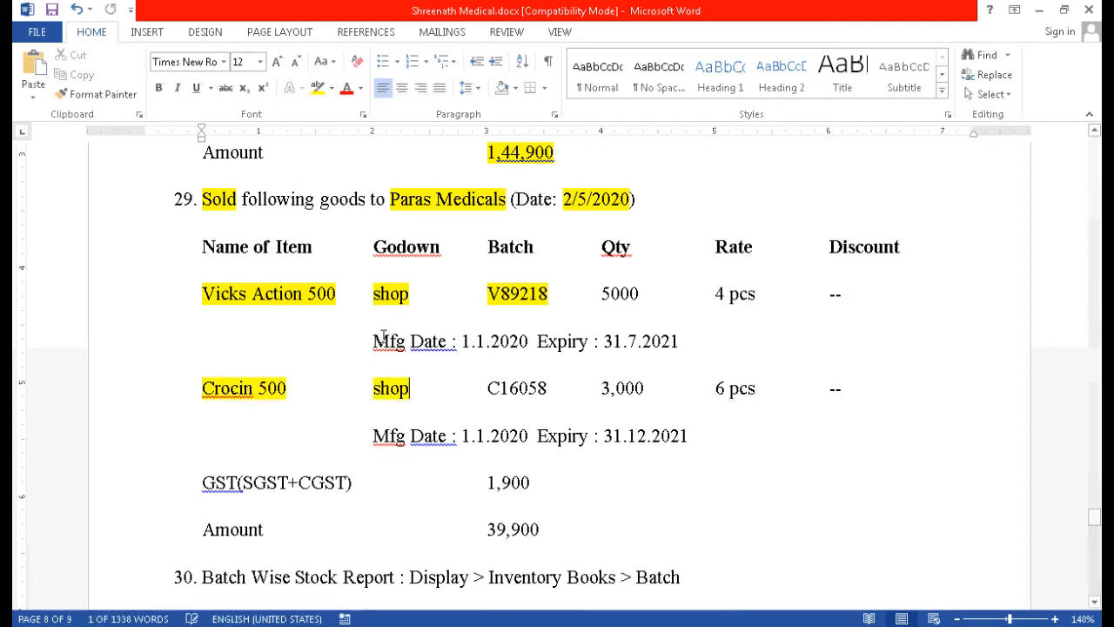
{"action": "key", "text": "alt+Tab"}
{"action": "type", "text": "S"}
{"action": "key", "text": "Return"}
Highlight batch C16058 in the Crocin 500 row in Word, and choose that active batch in Tally.ERP 9.
{"action": "key", "text": "alt+Tab"}
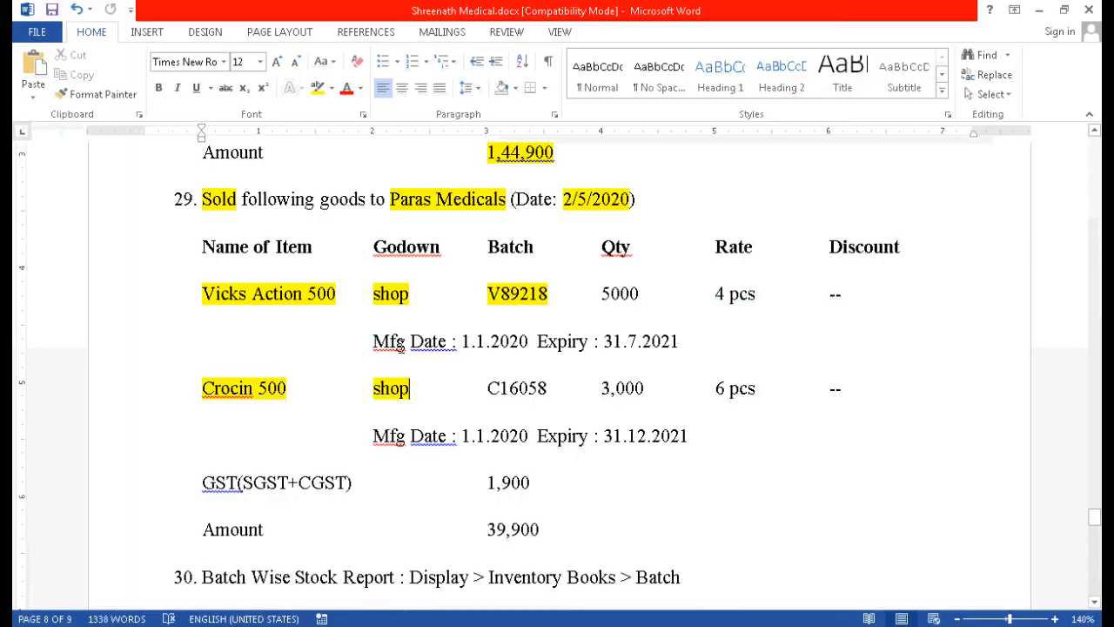
{"action": "double_click", "coordinate": [516, 388]}
{"action": "key", "text": "alt+Tab"}
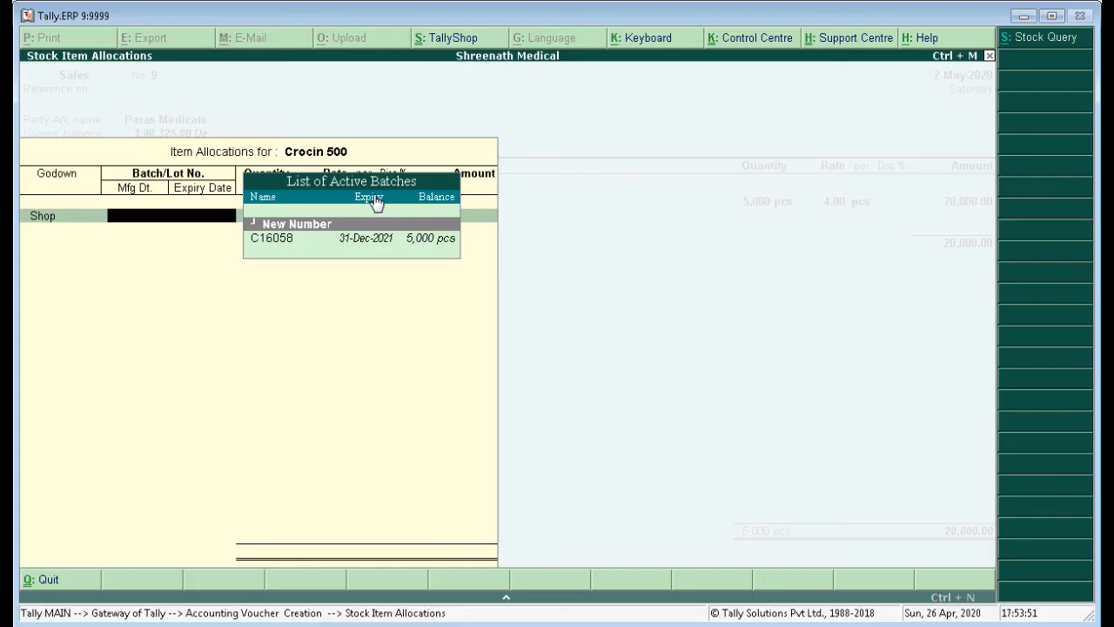
{"action": "key", "text": "Down"}
{"action": "key", "text": "Return"}
Check the Crocin 500 quantity and rate in Word, and complete its allocation in Tally.ERP 9 with 3,000 pcs at 6.00 per pcs.
{"action": "key", "text": "alt+Tab"}
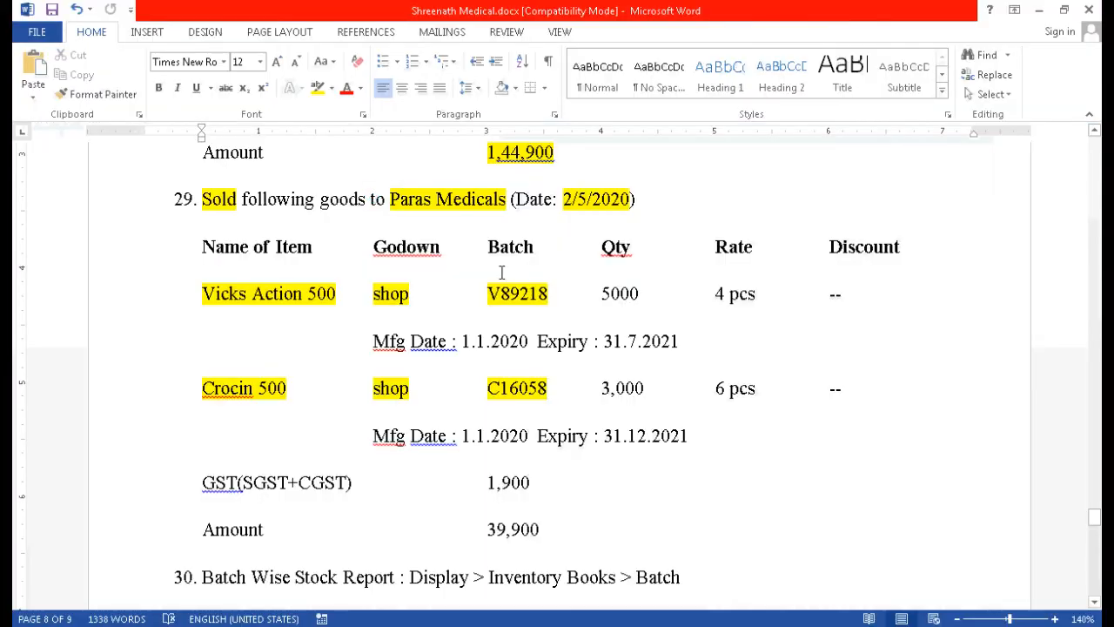
{"action": "key", "text": "alt+Tab"}
{"action": "type", "text": "3,00"}
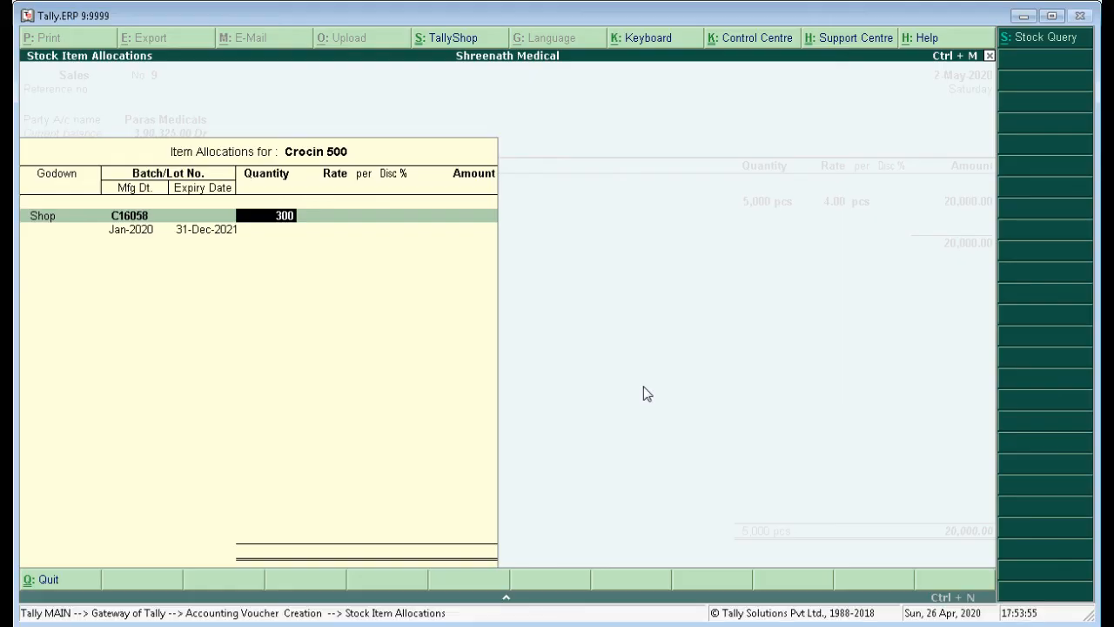
{"action": "type", "text": "0"}
{"action": "key", "text": "Return"}
{"action": "key", "text": "alt+Tab"}
{"action": "key", "text": "alt+Tab"}
{"action": "key", "text": "Return"}
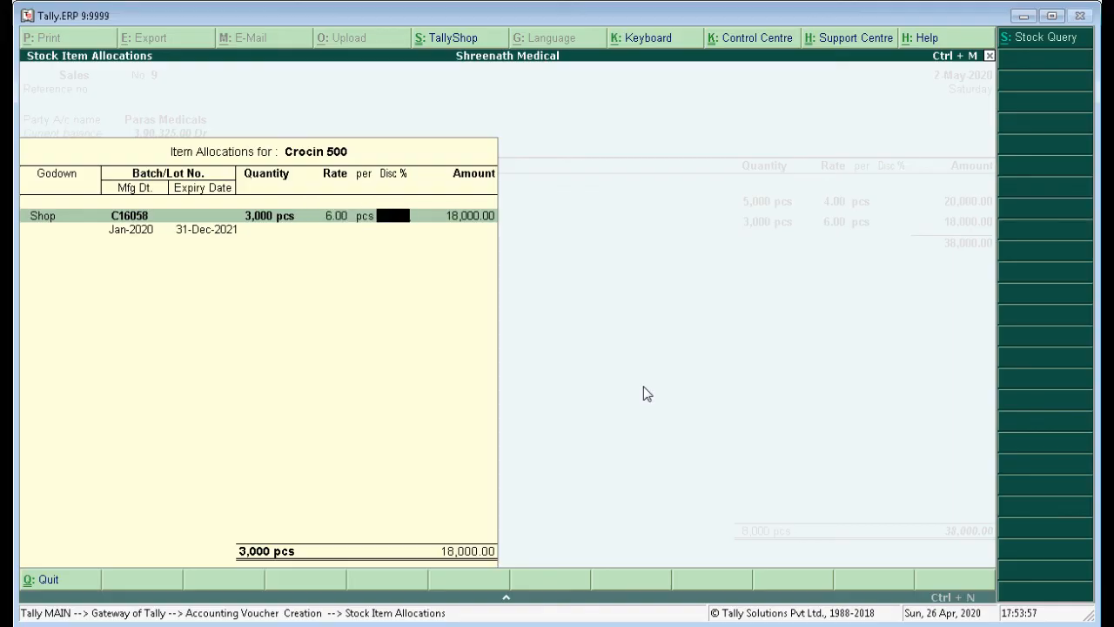
{"action": "key", "text": "Return"}
{"action": "key", "text": "Return"}
{"action": "key", "text": "Return"}
{"action": "key", "text": "Return"}
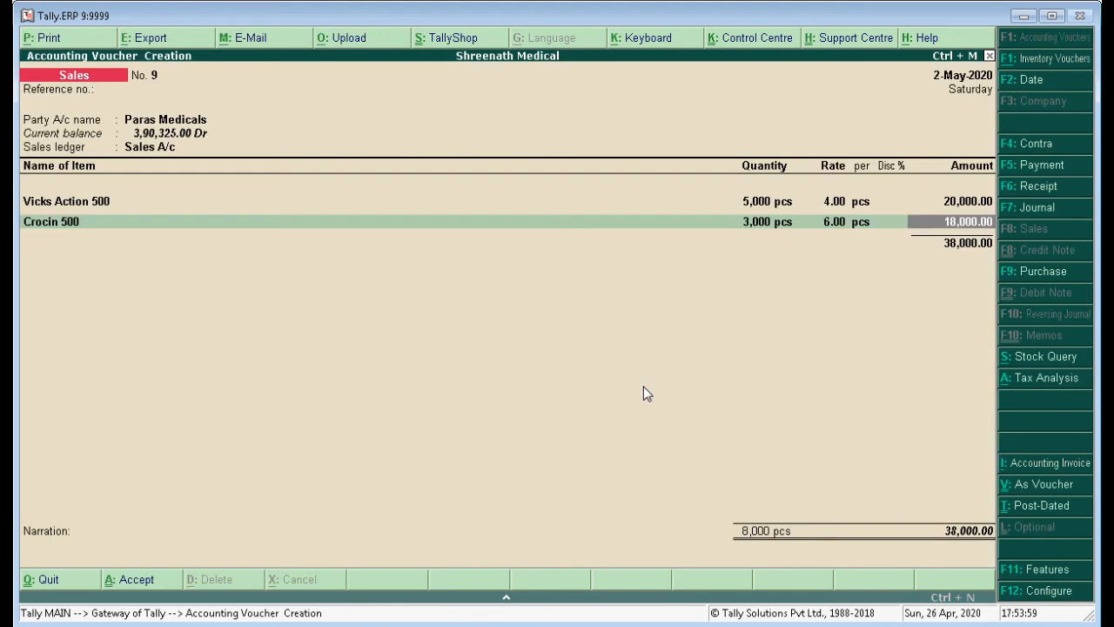
End the item list and add the SGST and CGST ledgers to the Paras Medicals sale.
{"action": "key", "text": "Return"}
{"action": "key", "text": "Return"}
{"action": "type", "text": "S"}
{"action": "key", "text": "Down"}
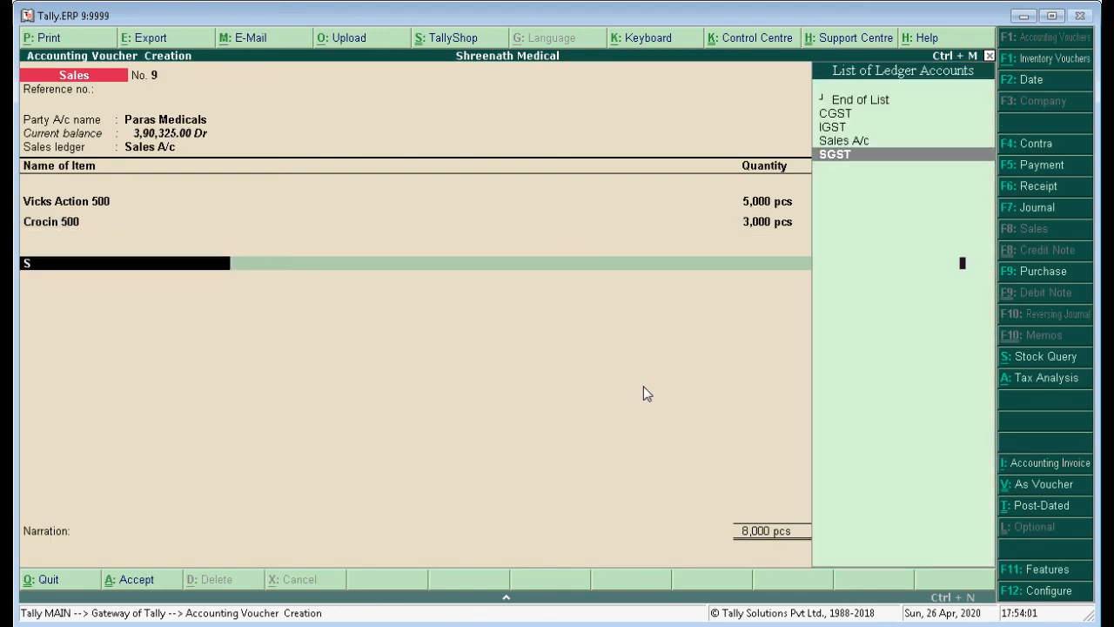
{"action": "key", "text": "Return"}
{"action": "key", "text": "Return"}
{"action": "type", "text": "C"}
{"action": "key", "text": "Return"}
{"action": "key", "text": "Return"}
{"action": "key", "text": "Return"}
Switch to Word and highlight the amount 39,900 of the Paras Medicals sale.
{"action": "key", "text": "alt+Tab"}
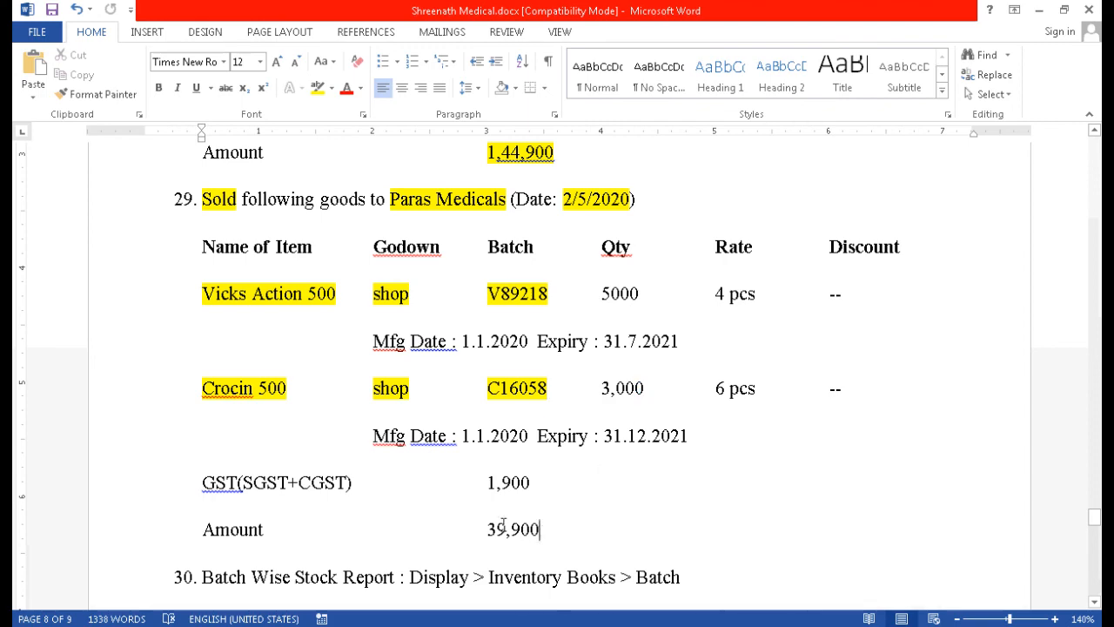
{"action": "double_click", "coordinate": [503, 527]}
{"action": "left_click", "coordinate": [318, 87]}
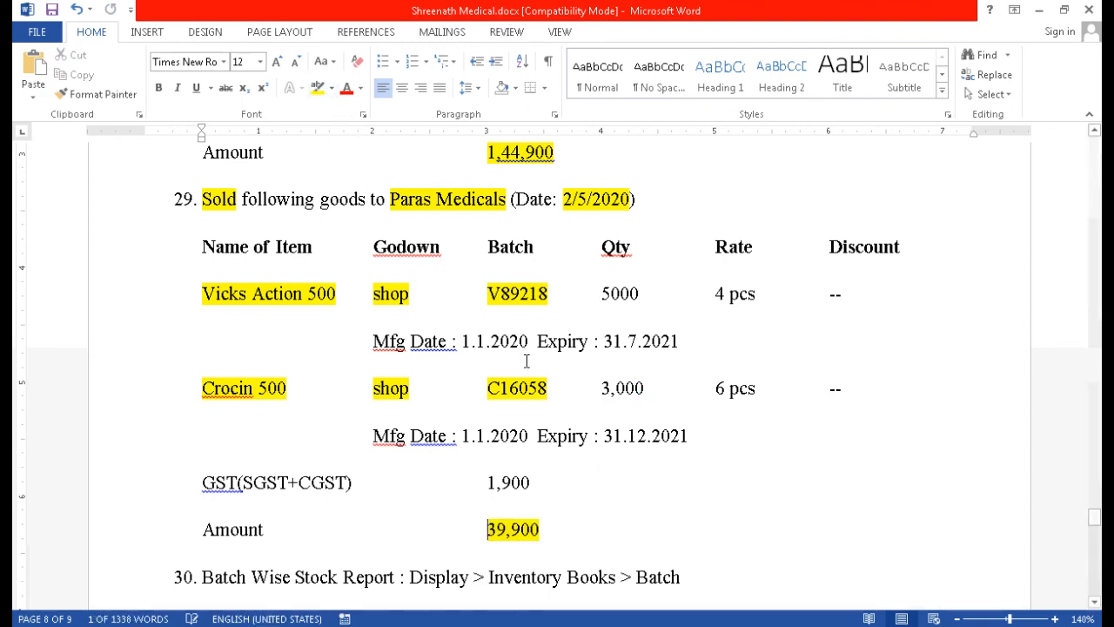
Accept the Paras Medicals sales voucher in Tally.ERP 9 and leave voucher entry for the Gateway of Tally.
{"action": "key", "text": "alt+Tab"}
{"action": "key", "text": "Return"}
{"action": "key", "text": "Return"}
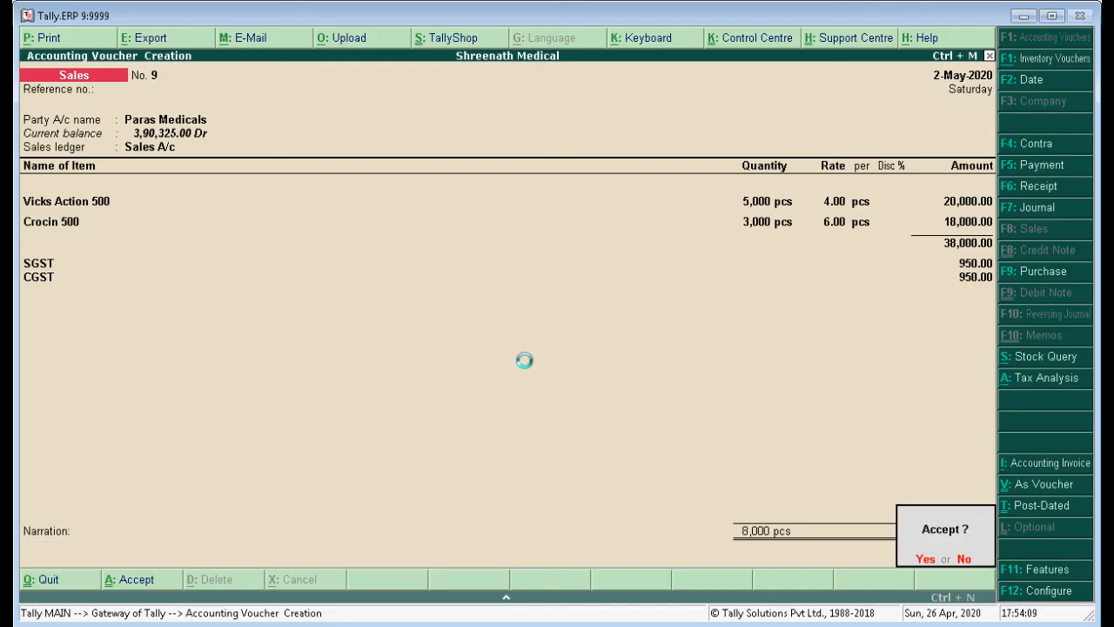
{"action": "key", "text": "Return"}
{"action": "key", "text": "Escape"}
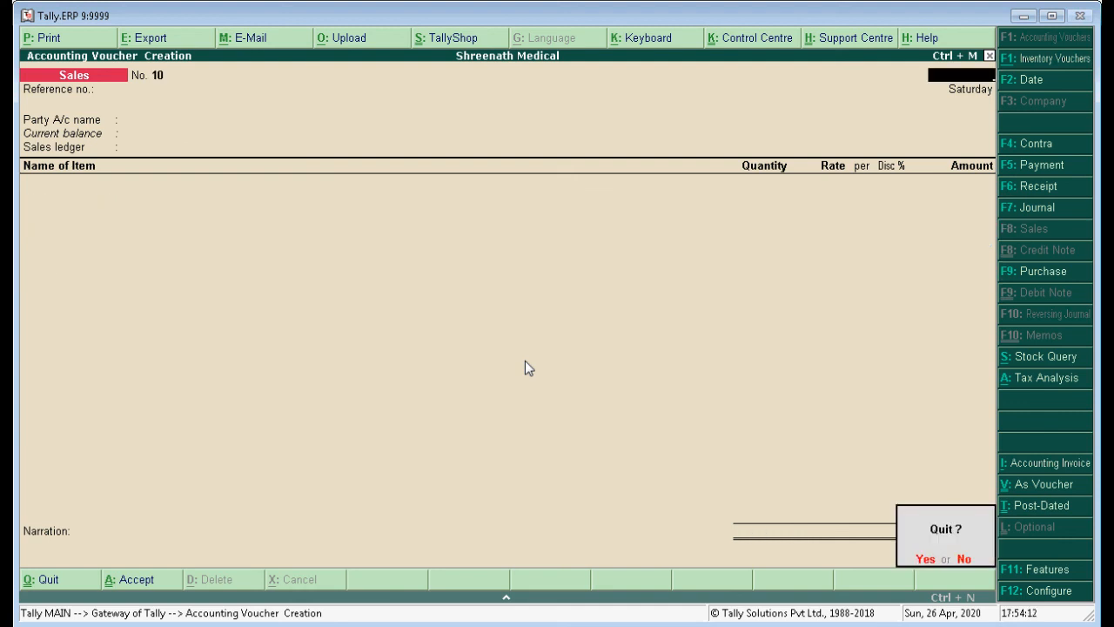
{"action": "key", "text": "Return"}
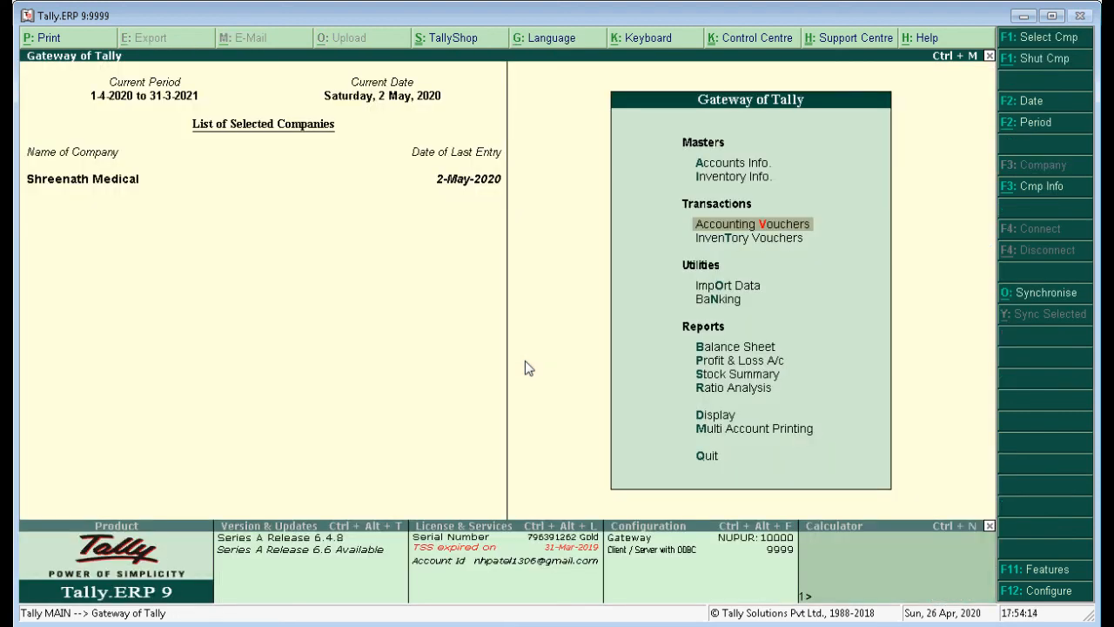
Switch to Word and highlight the path "Display > Inventory Books > Batch" given for the batch-wise stock report.
{"action": "key", "text": "alt+Tab"}
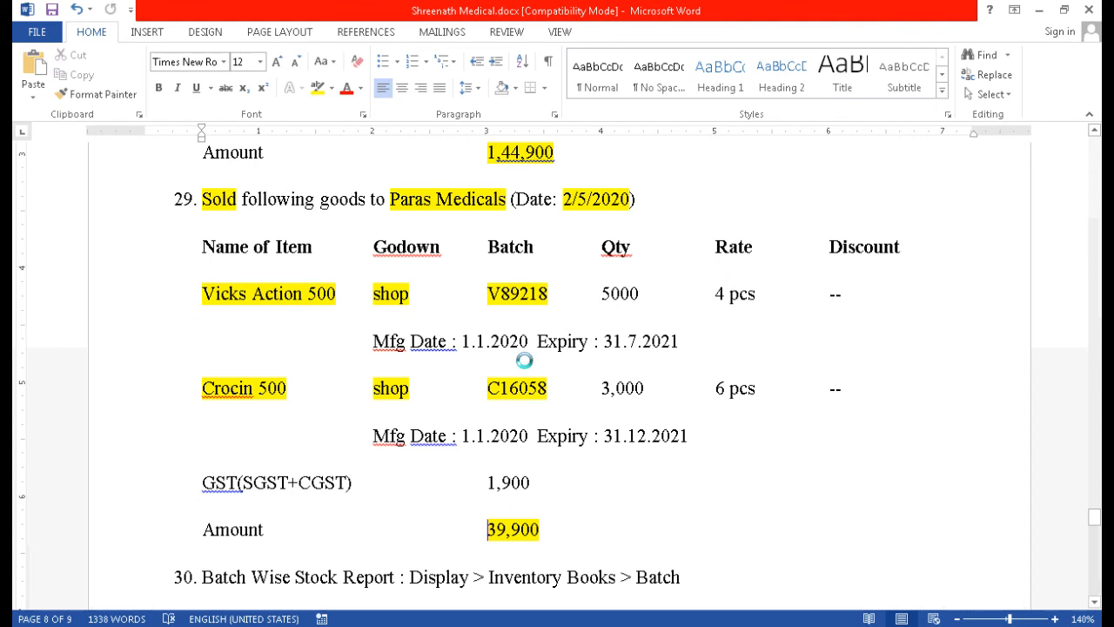
{"action": "scroll", "coordinate": [539, 391], "scroll_direction": "down", "scroll_amount": 1}
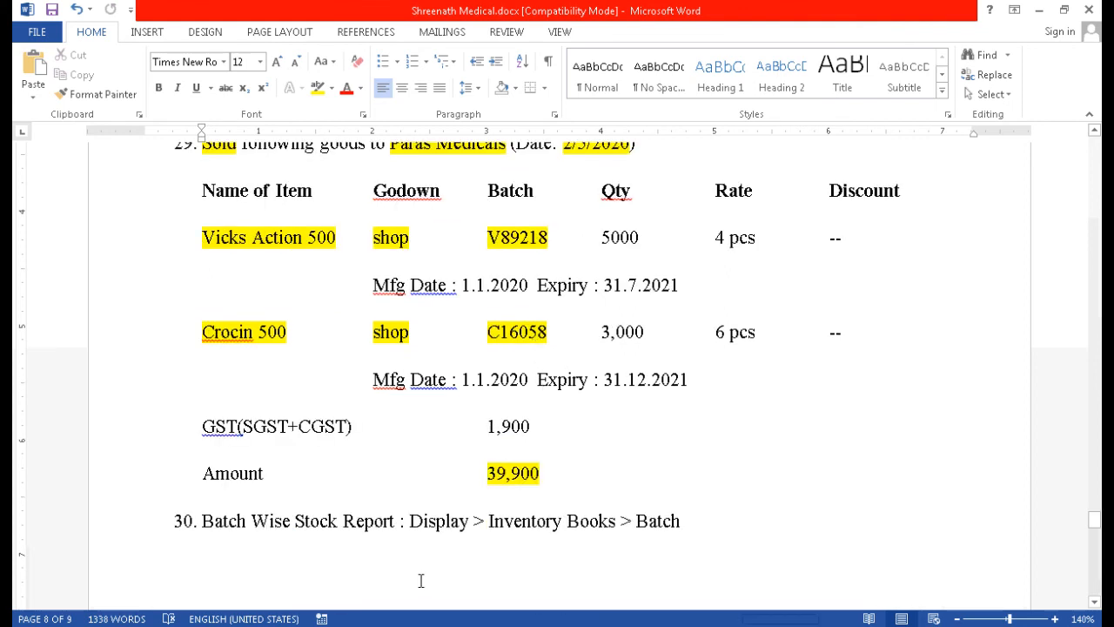
{"action": "left_click_drag", "start_coordinate": [411, 520], "coordinate": [687, 520]}
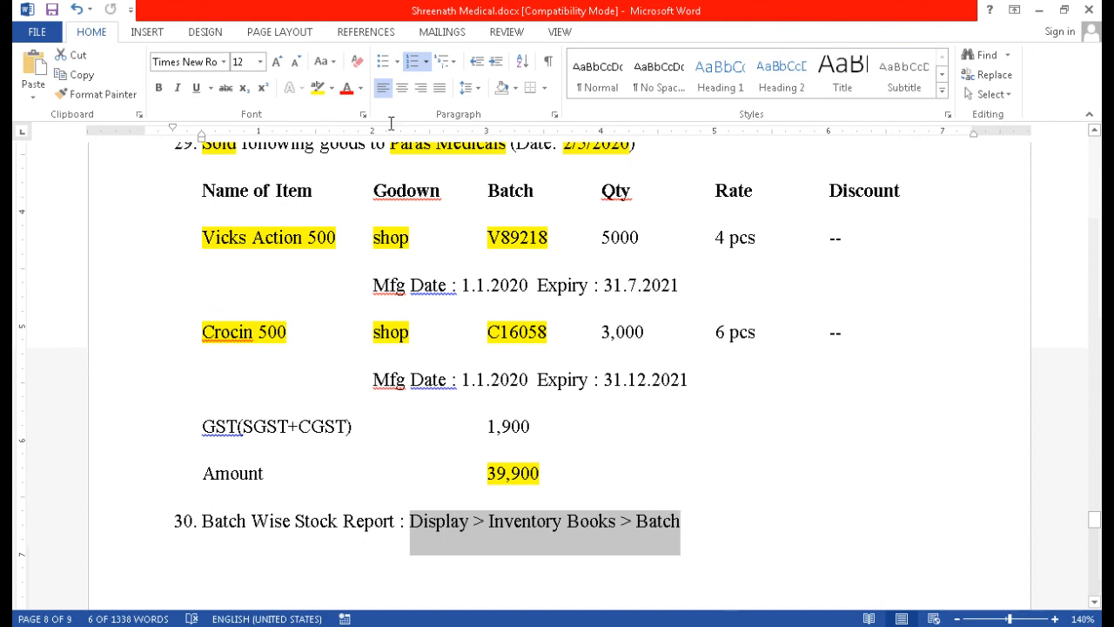
{"action": "left_click", "coordinate": [318, 88]}
{"action": "left_click", "coordinate": [445, 522]}
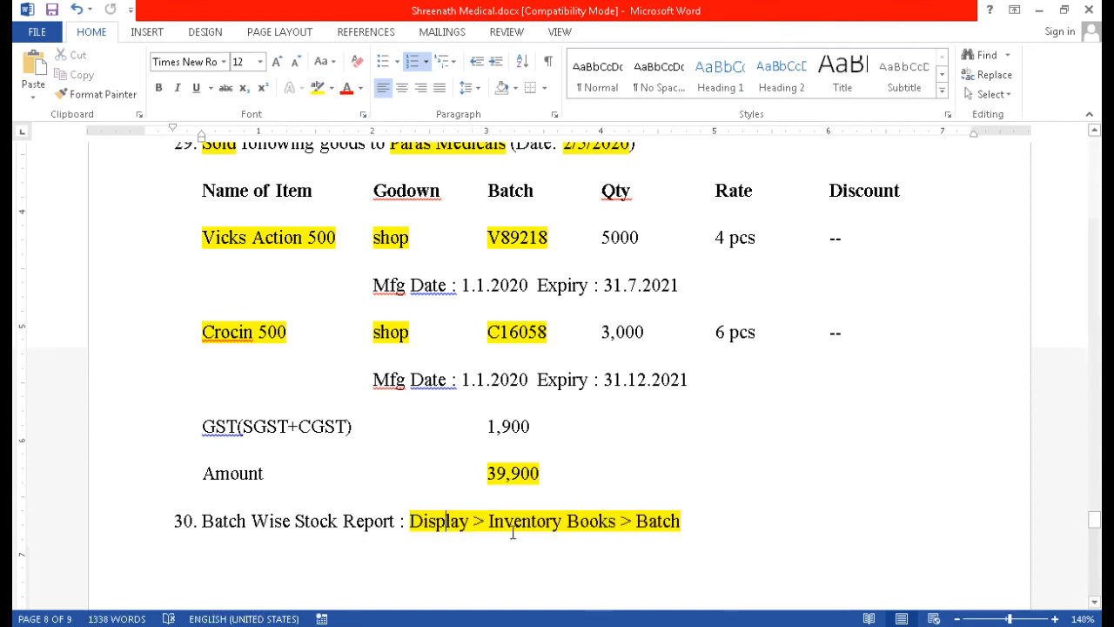
{"action": "left_click", "coordinate": [660, 526]}
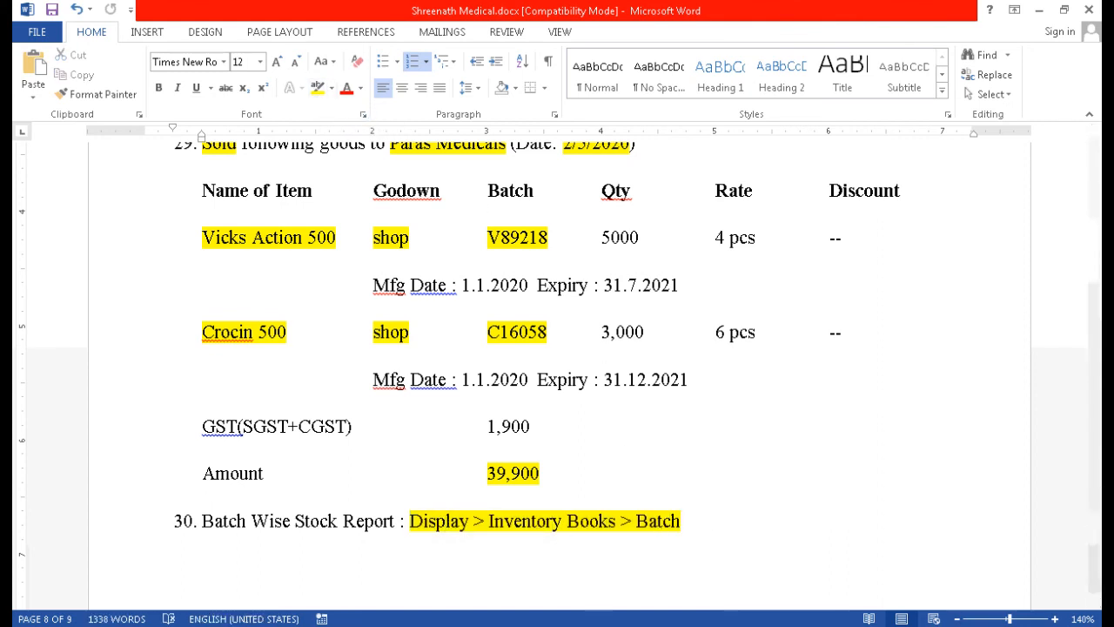
Switch to Tally.ERP 9 and open the item and batch selection for the Inventory Books batch report.
{"action": "key", "text": "alt+Tab"}
{"action": "key", "text": "Down"}
{"action": "key", "text": "Down"}
{"action": "key", "text": "Down"}
{"action": "key", "text": "Down"}
{"action": "key", "text": "Down"}
{"action": "key", "text": "Down"}
{"action": "key", "text": "Down"}
{"action": "key", "text": "Down"}
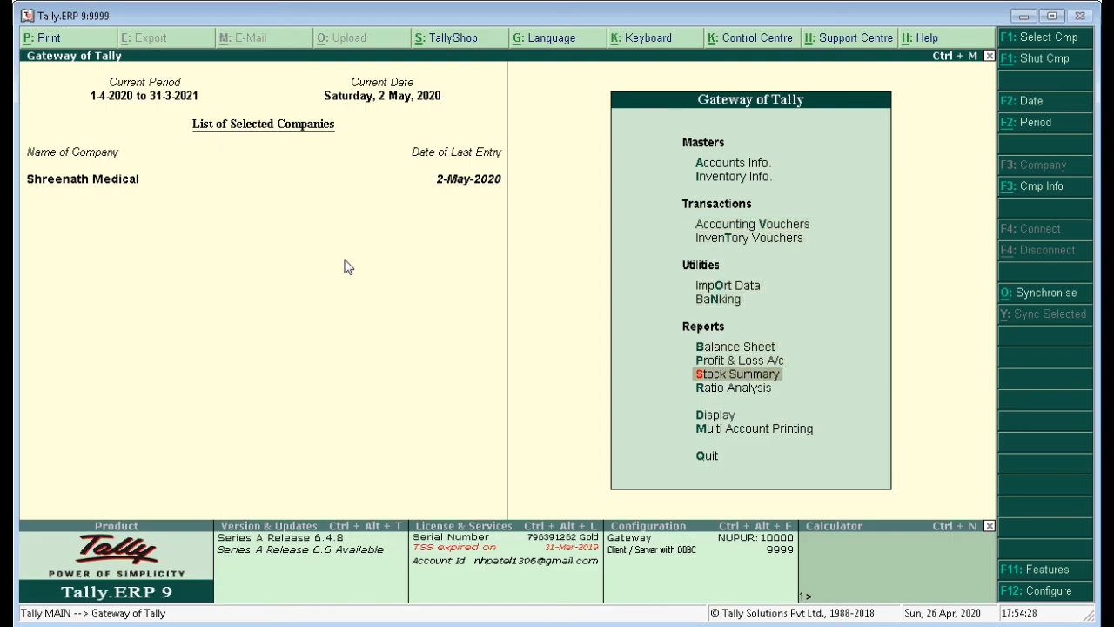
{"action": "key", "text": "Return"}
{"action": "key", "text": "Down"}
{"action": "key", "text": "Down"}
{"action": "key", "text": "Down"}
{"action": "key", "text": "Down"}
{"action": "key", "text": "Return"}
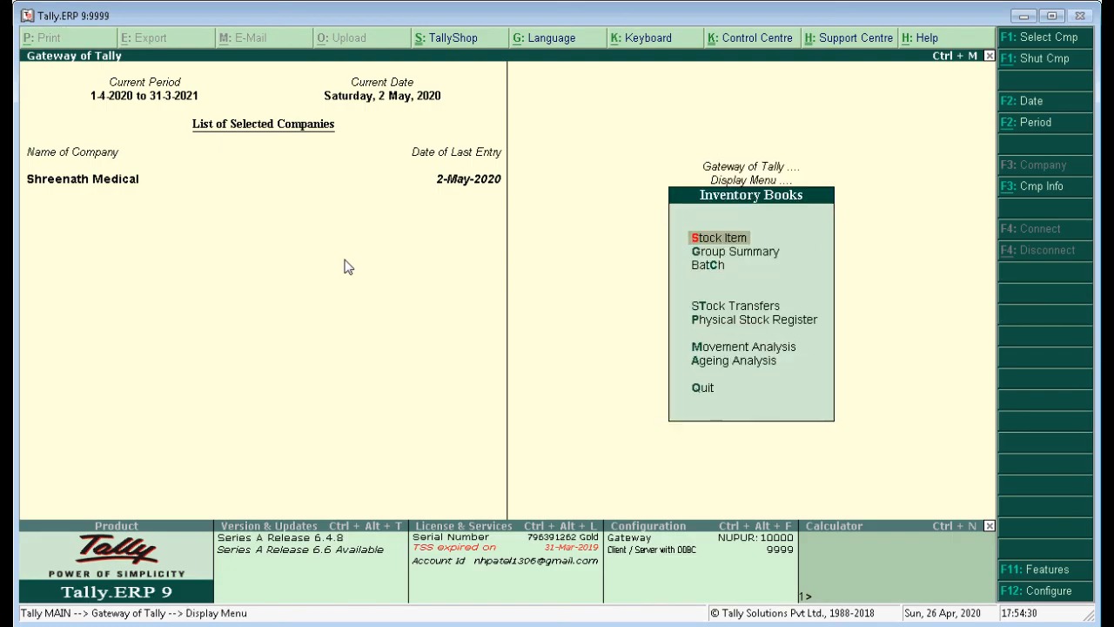
{"action": "key", "text": "Down"}
{"action": "key", "text": "Down"}
{"action": "key", "text": "Return"}
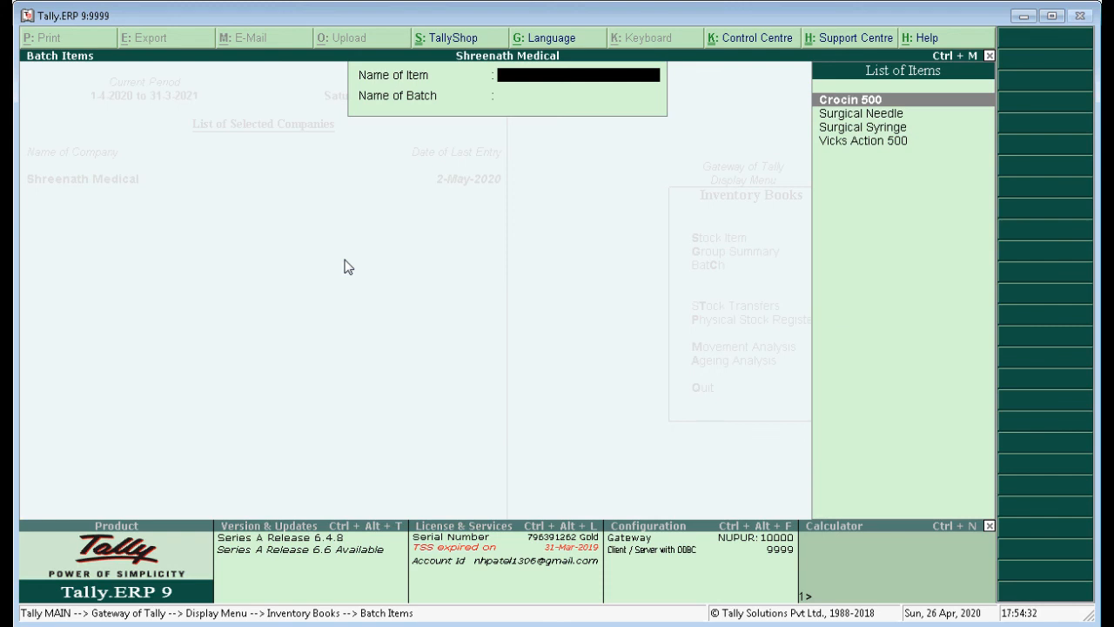
View the batch vouchers of Crocin 500 for batch C9658, and return to the Gateway of Tally.
{"action": "key", "text": "Down"}
{"action": "key", "text": "Up"}
{"action": "key", "text": "Return"}
{"action": "key", "text": "Down"}
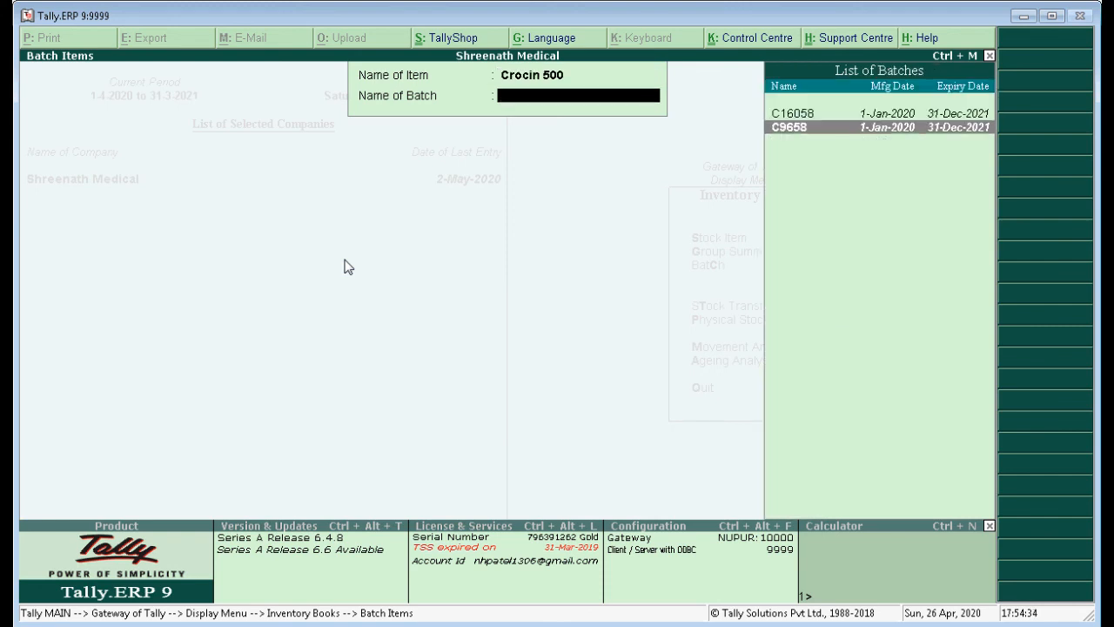
{"action": "key", "text": "Up"}
{"action": "key", "text": "Down"}
{"action": "key", "text": "Return"}
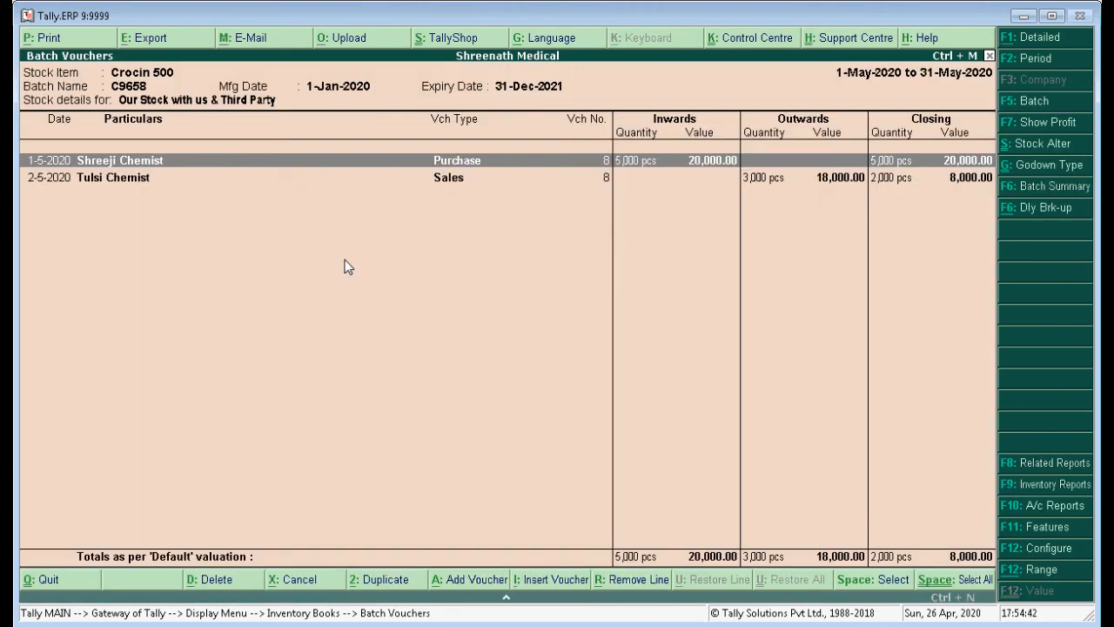
{"action": "key", "text": "Escape"}
{"action": "key", "text": "Escape"}
{"action": "key", "text": "Escape"}
{"action": "key", "text": "Escape"}
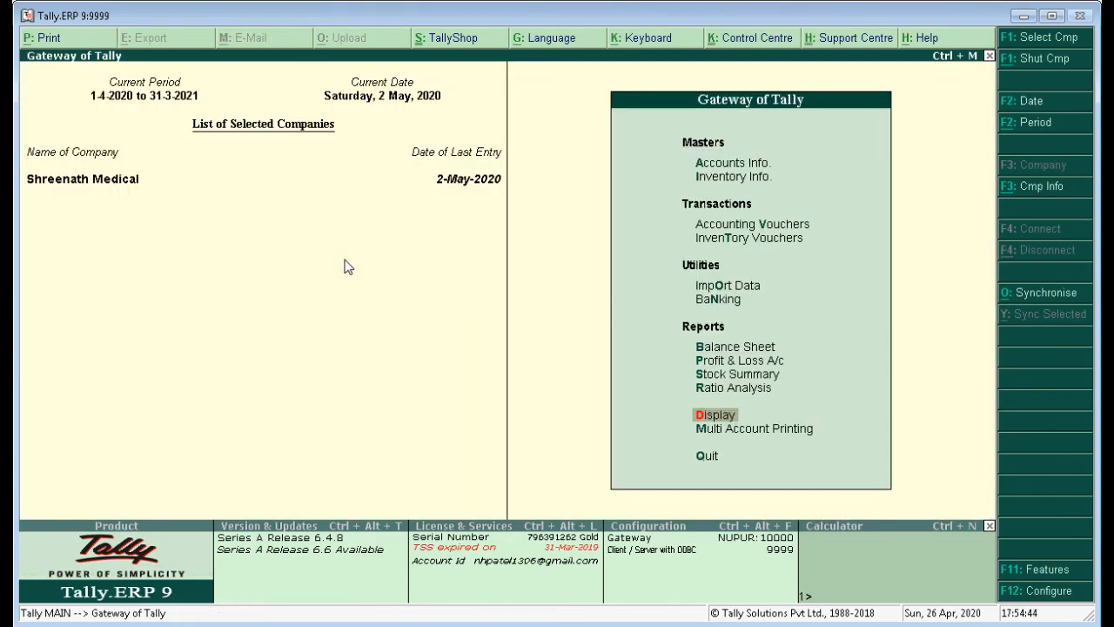